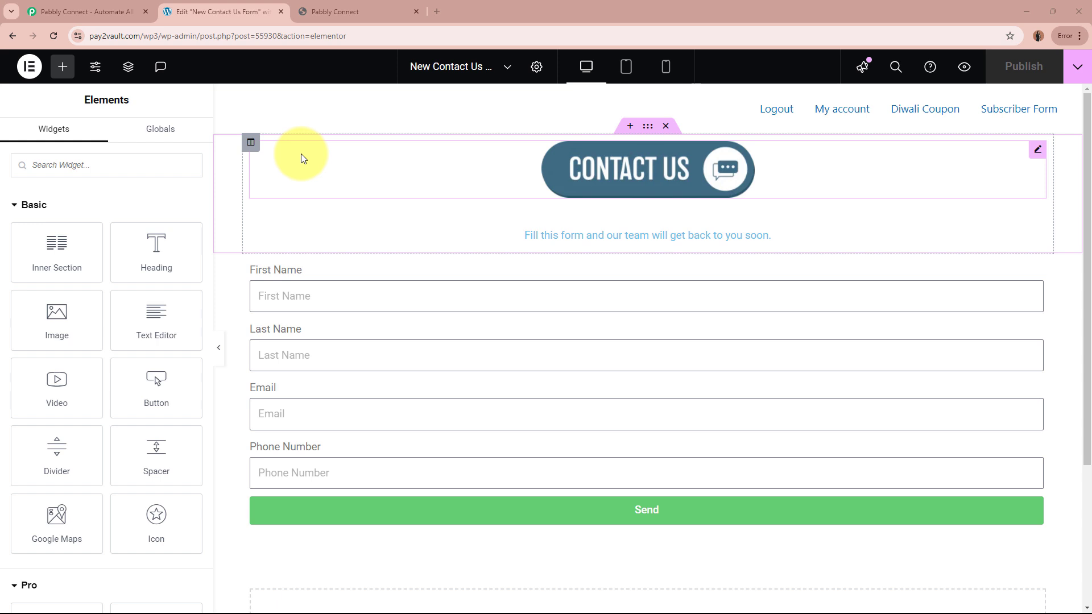
# Compare the Elementor Contact Us form with existing GoHighLevel contacts, then go to Pabbly Connect.
pyautogui.click(323, 10)
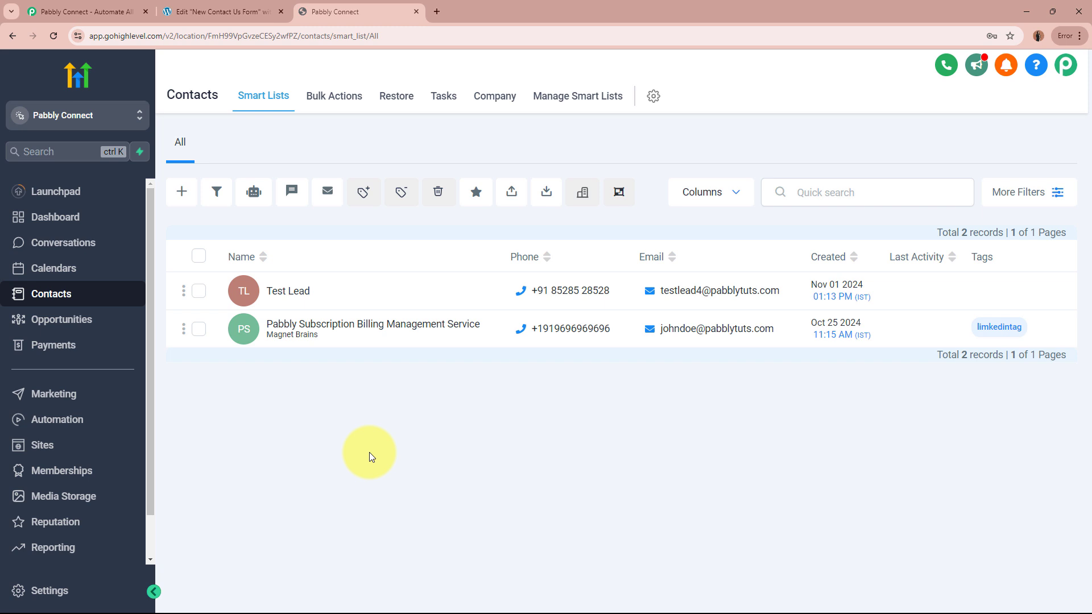
pyautogui.click(219, 11)
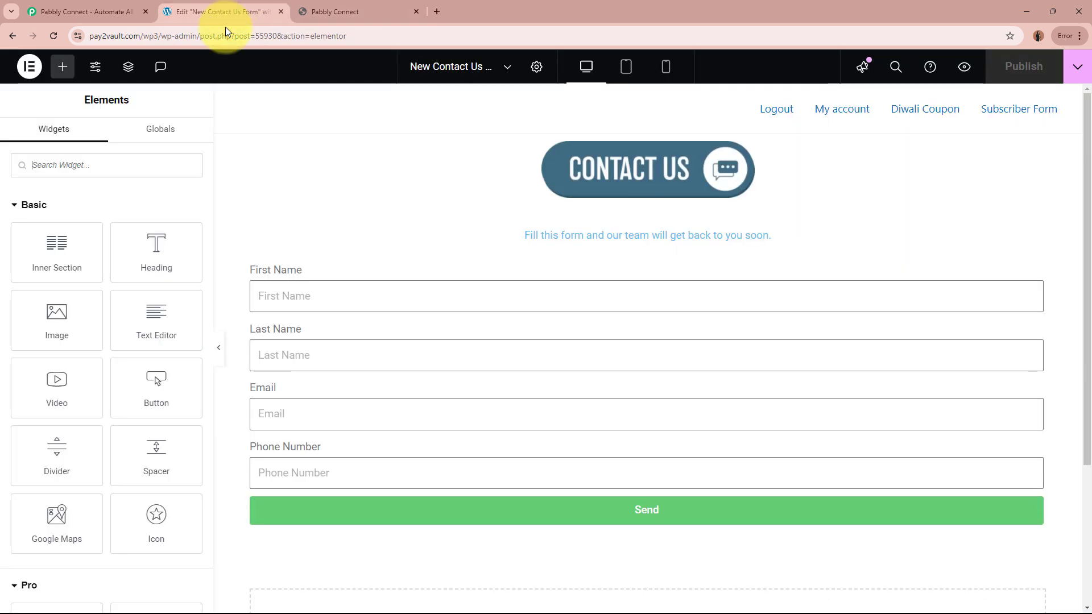
pyautogui.click(375, 7)
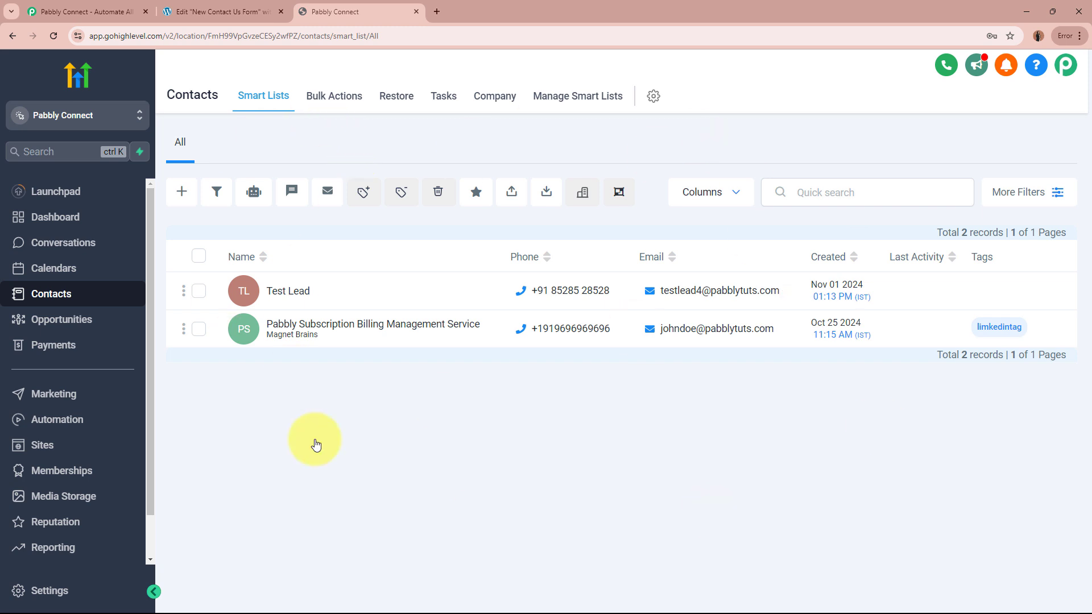
pyautogui.click(231, 11)
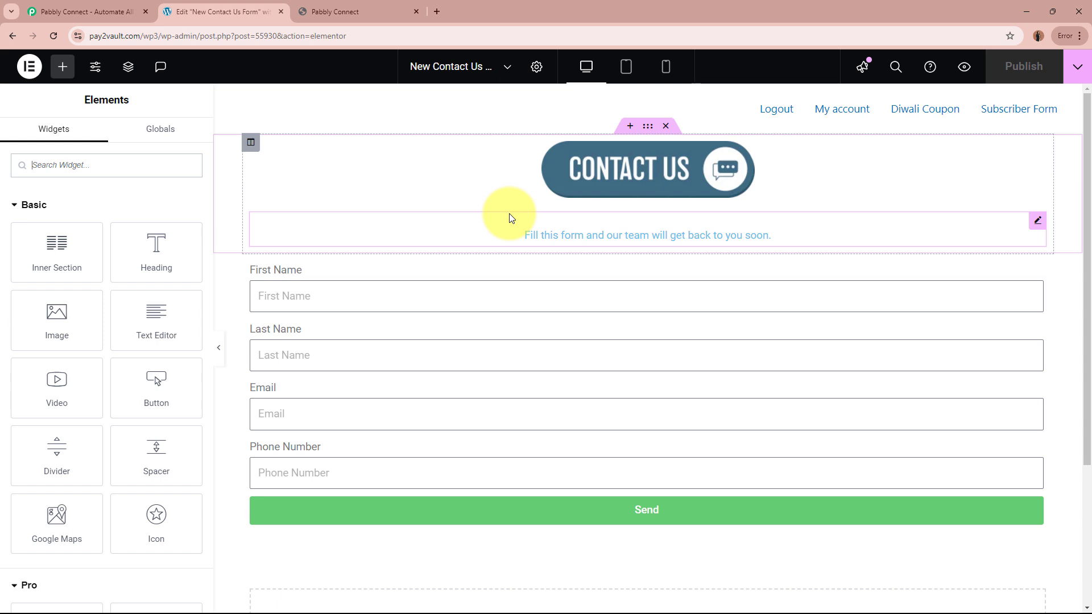
pyautogui.click(370, 12)
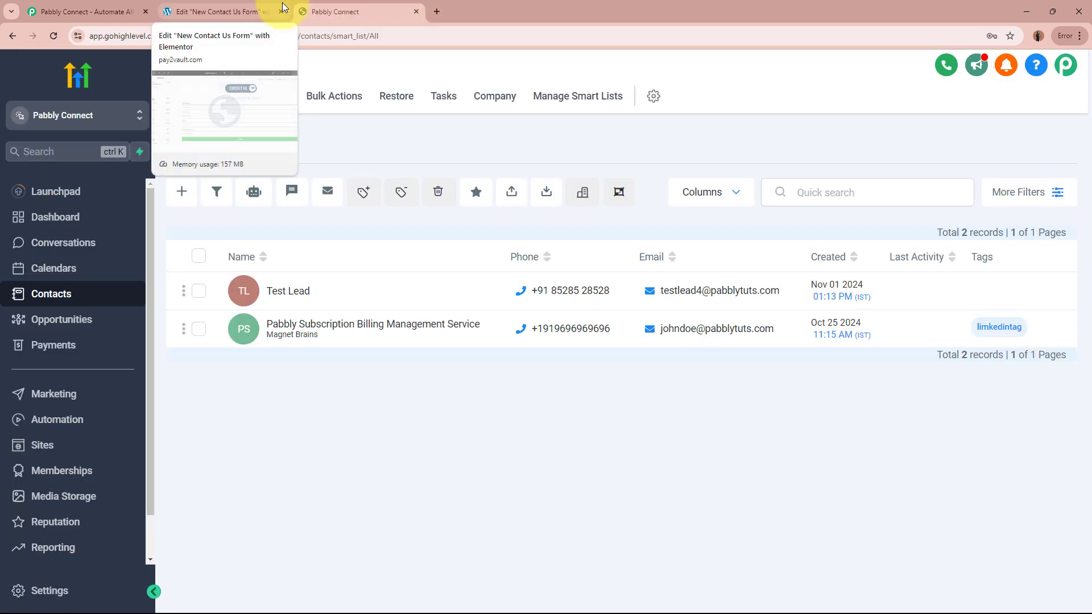
pyautogui.click(261, 7)
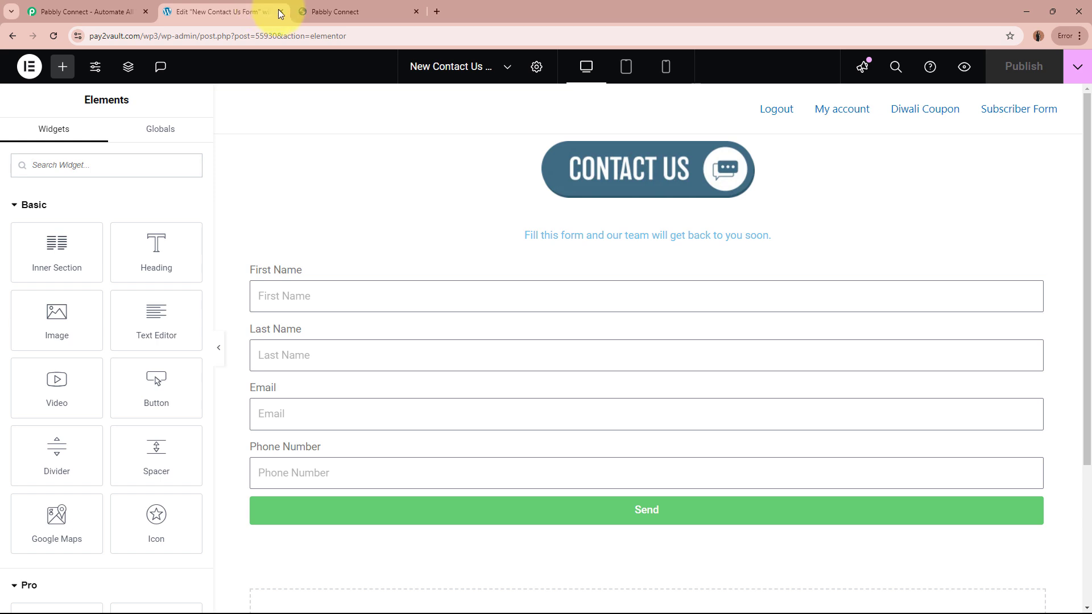
pyautogui.click(360, 9)
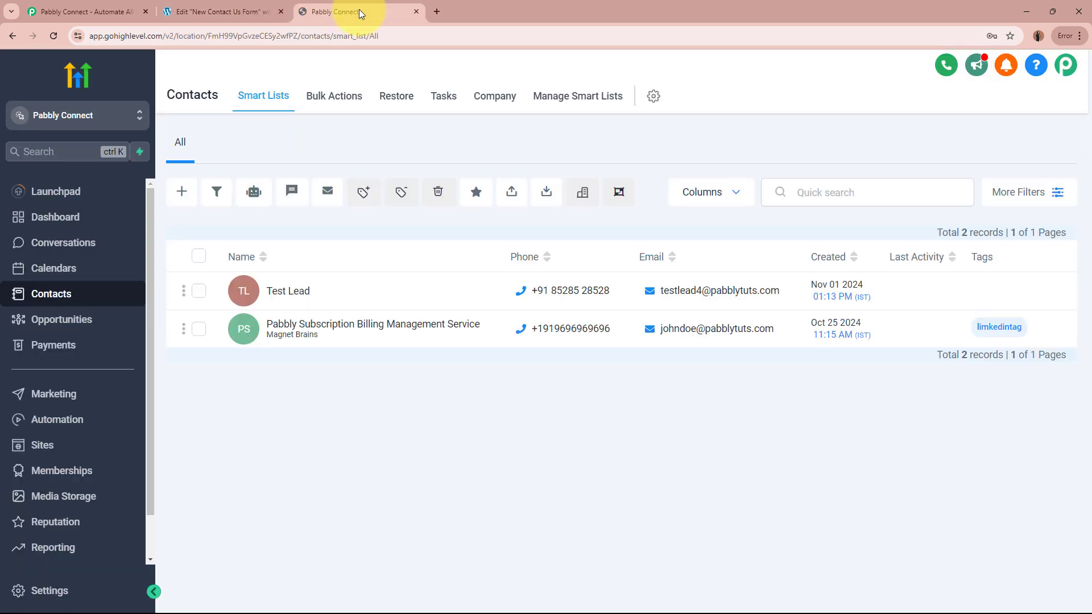
pyautogui.click(105, 7)
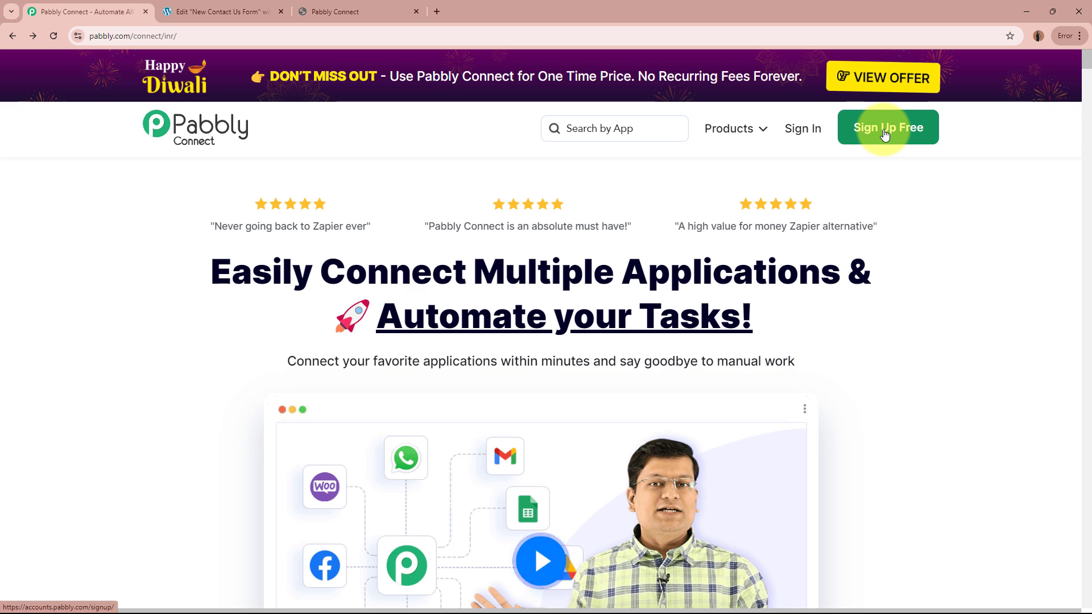
# Sign in to Pabbly and launch Pabbly Connect from the All Pabbly Apps list.
pyautogui.click(793, 129)
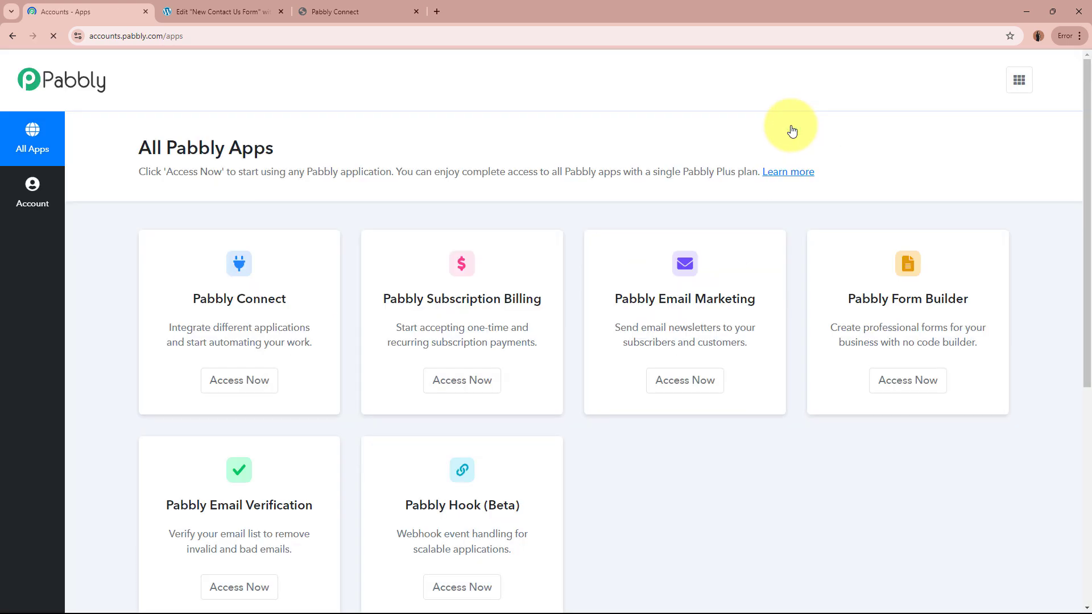
pyautogui.moveTo(142, 147); pyautogui.dragTo(381, 151)
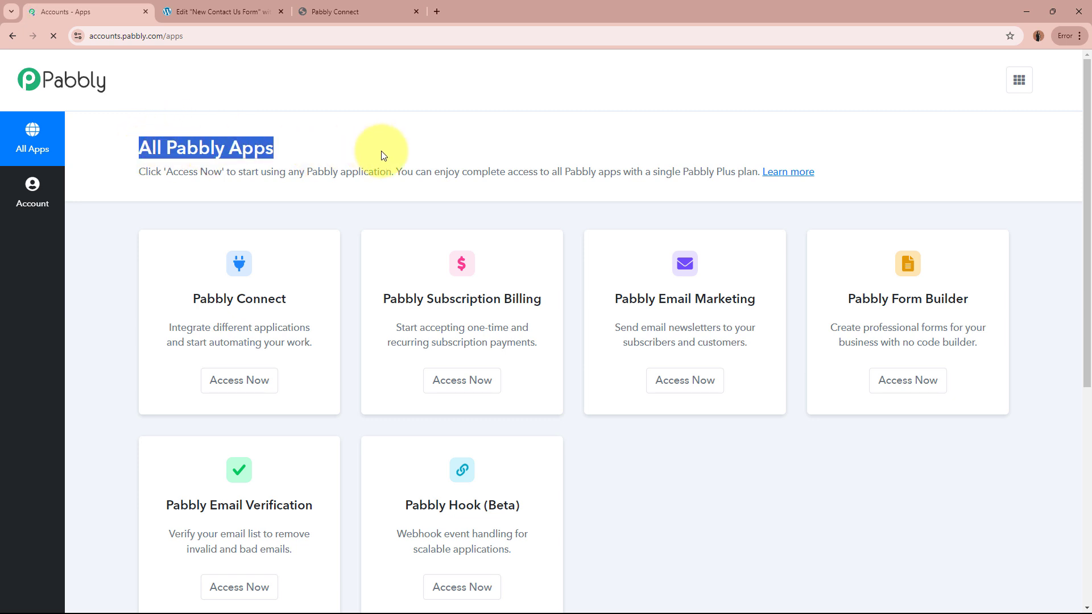
pyautogui.click(381, 151)
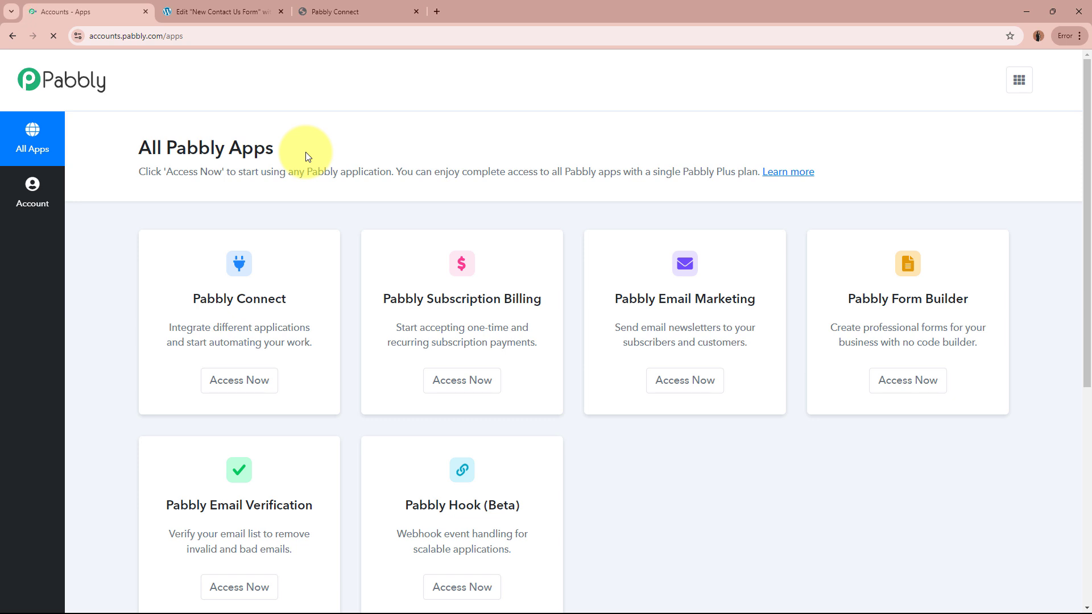
pyautogui.moveTo(189, 301); pyautogui.dragTo(313, 298)
pyautogui.click(312, 298)
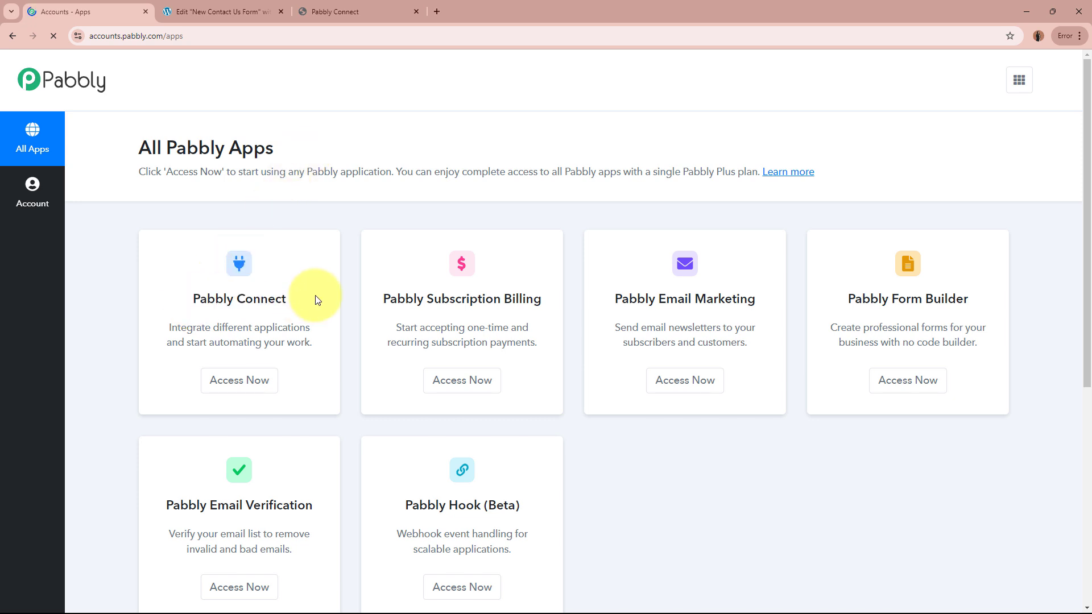
pyautogui.click(255, 382)
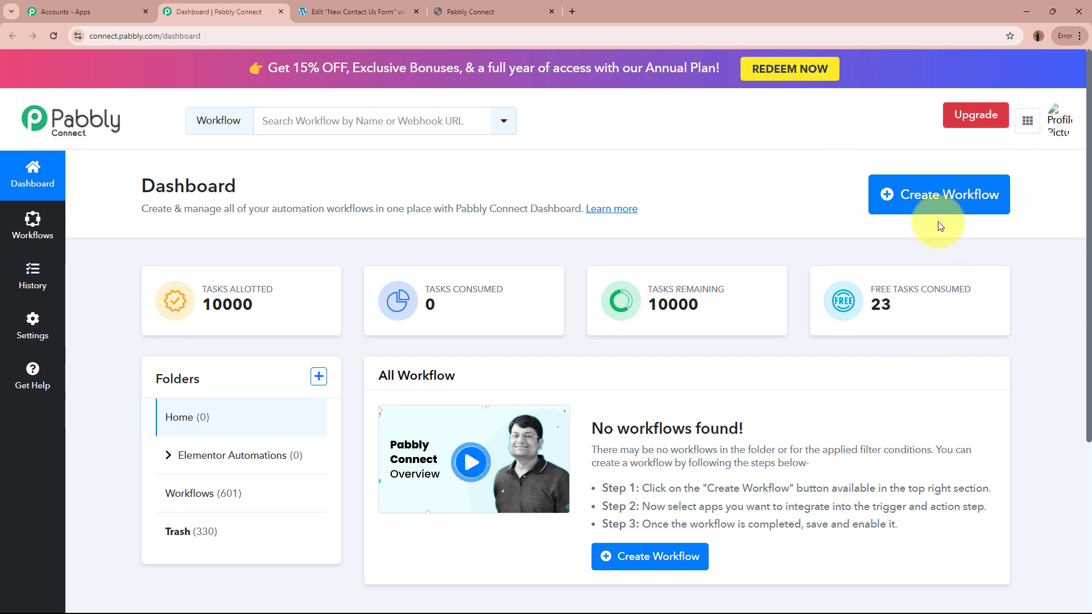
# Start a new workflow named 'Create or Update GoHighLevel Contact on Elementor Form Submission'.
pyautogui.click(960, 201)
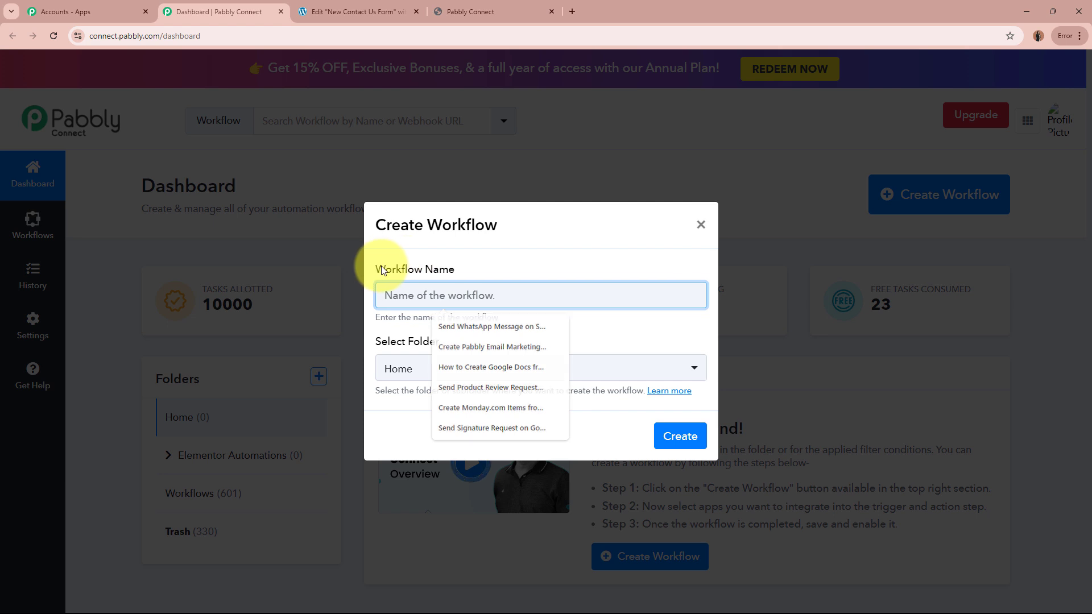
pyautogui.moveTo(381, 266); pyautogui.dragTo(451, 276)
pyautogui.moveTo(372, 336); pyautogui.dragTo(482, 344)
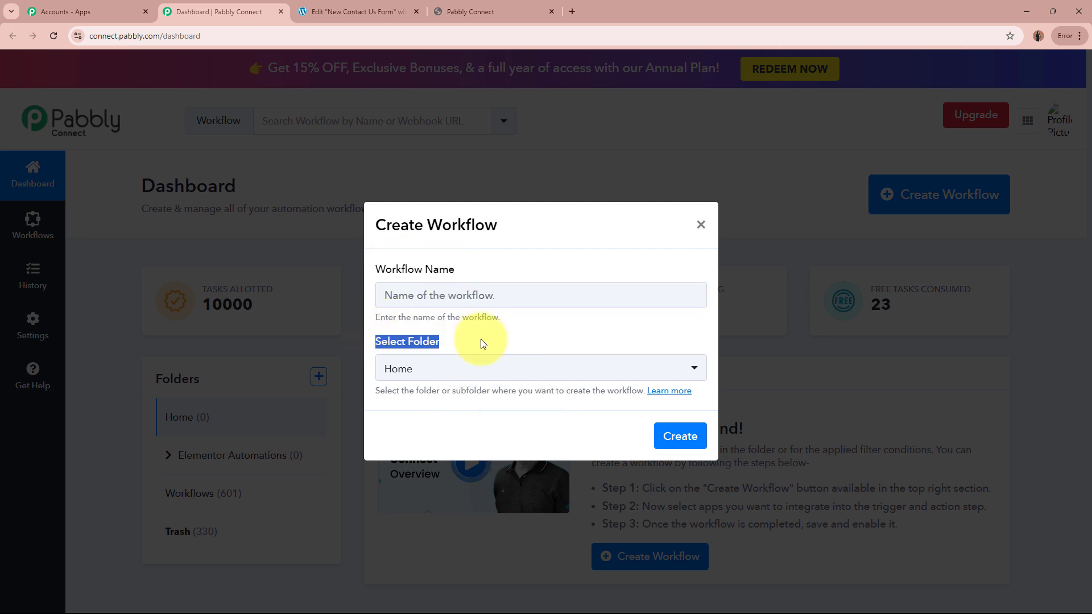
pyautogui.click(479, 290)
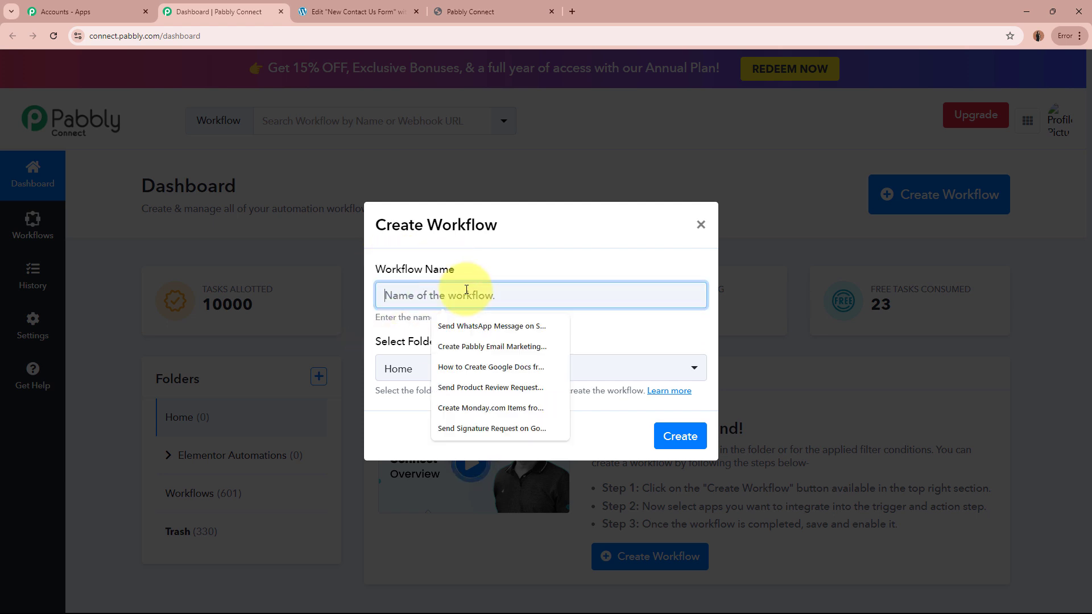
pyautogui.write('Create or Update GoHighLevel Contact on Elementor Form Submission')
pyautogui.moveTo(407, 296); pyautogui.dragTo(707, 292)
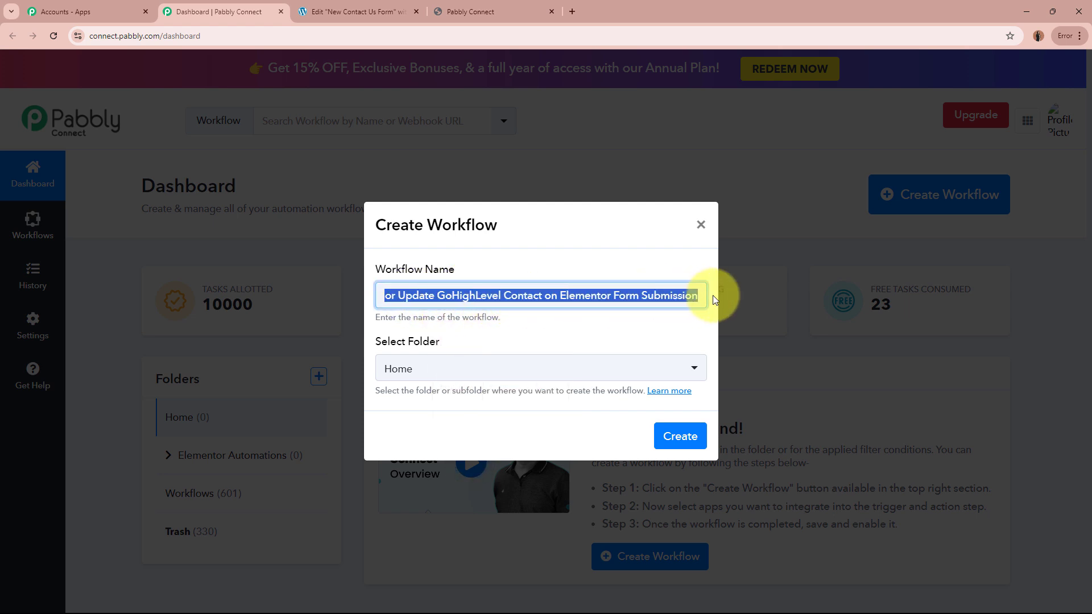
pyautogui.click(629, 322)
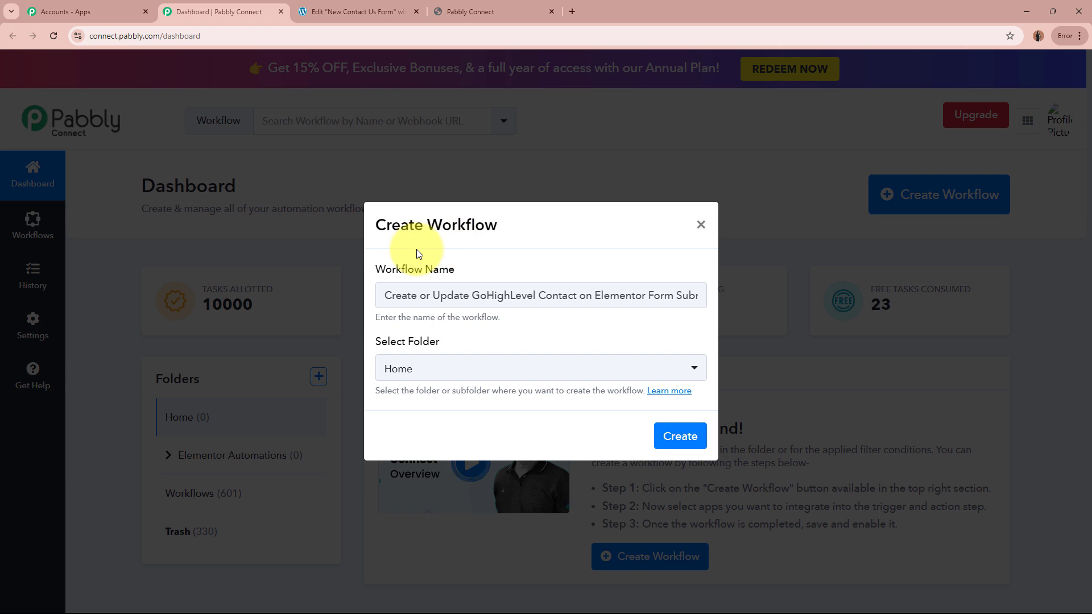
# Place the workflow in the New Form Submissions folder and create it.
pyautogui.moveTo(375, 347); pyautogui.dragTo(463, 346)
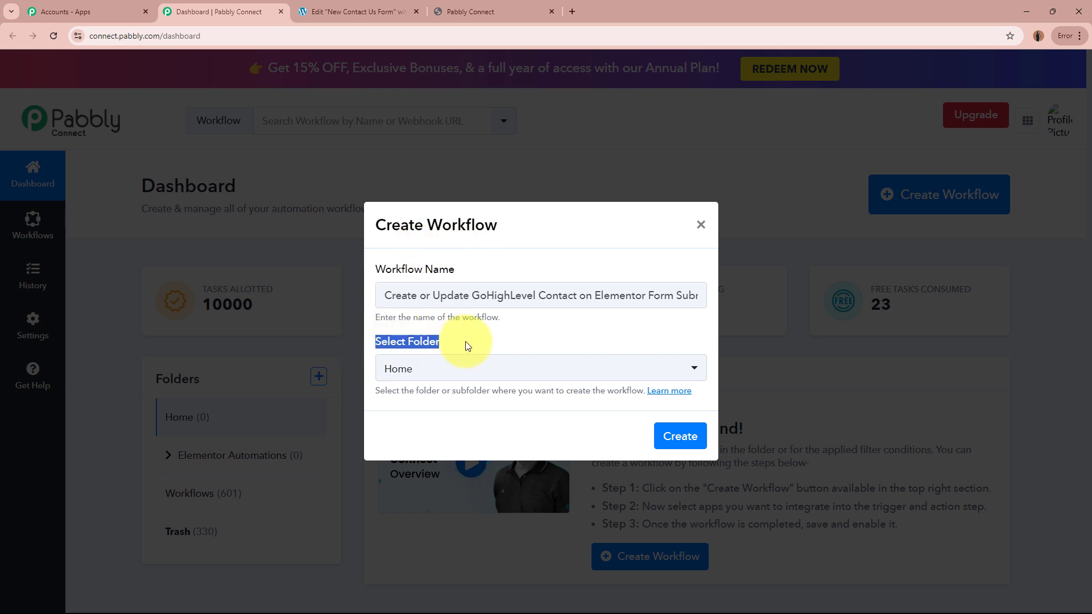
pyautogui.click(463, 346)
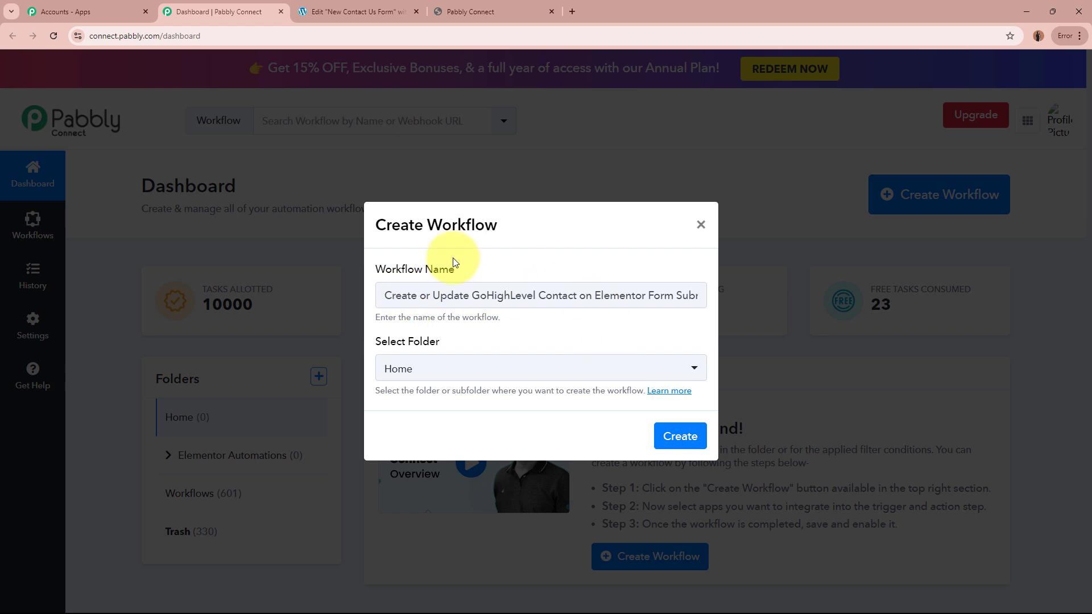
pyautogui.click(456, 370)
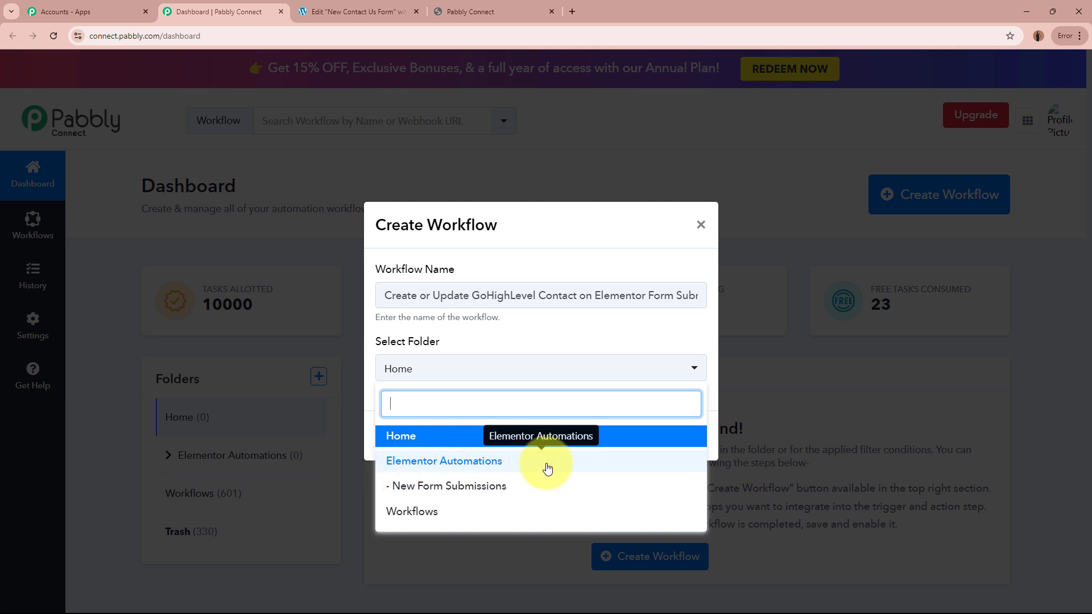
pyautogui.click(500, 491)
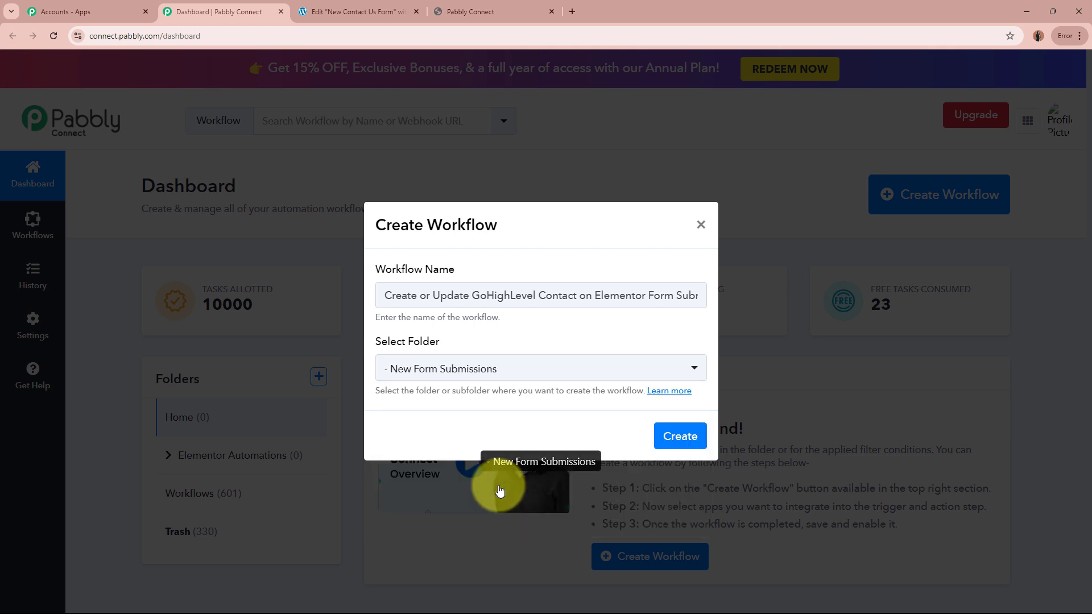
pyautogui.click(373, 407)
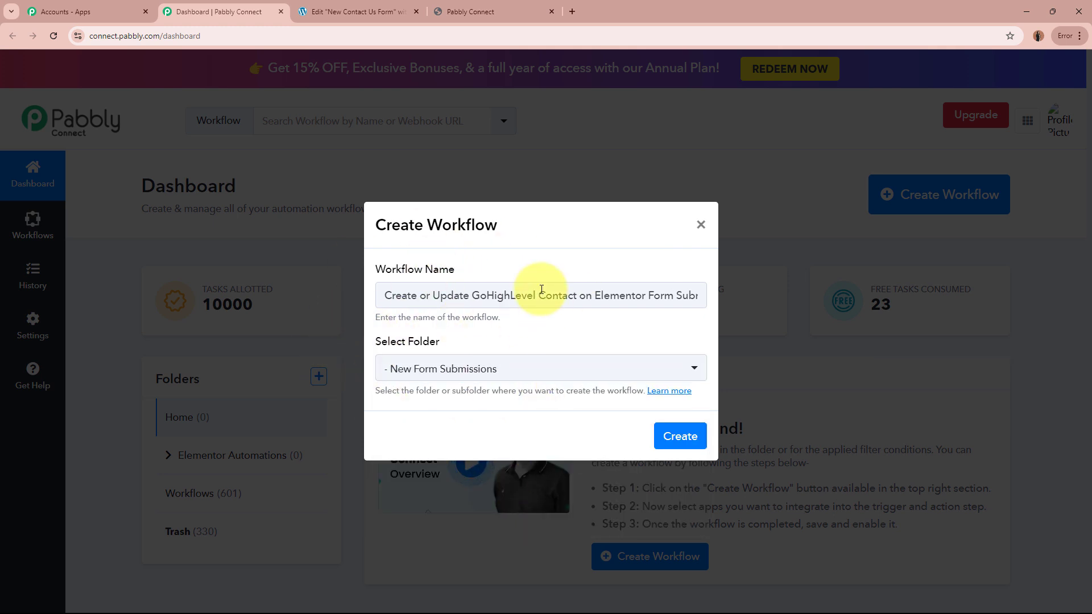
pyautogui.click(663, 428)
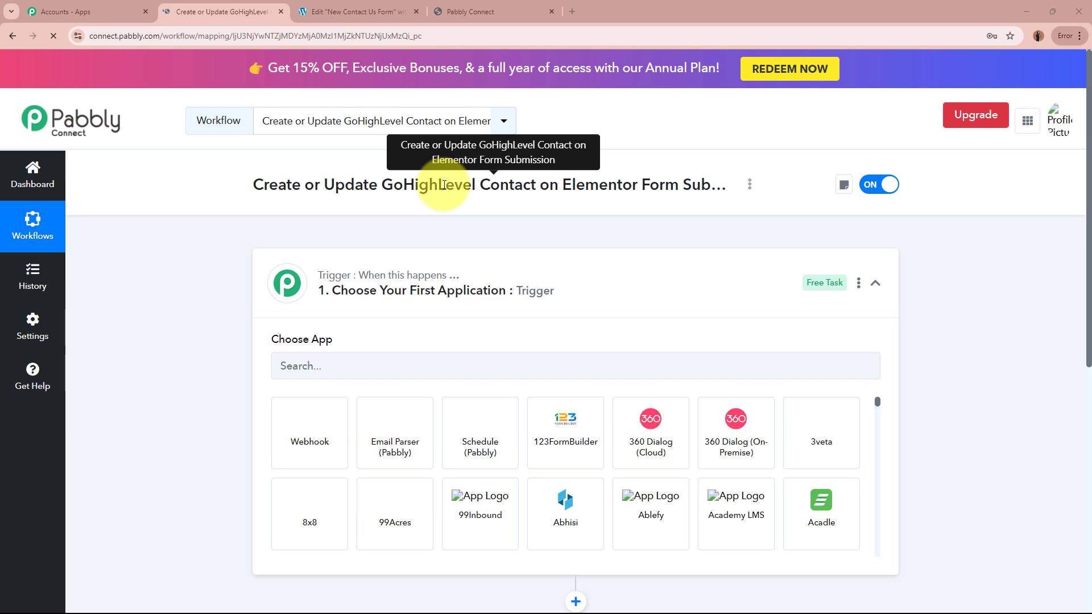
# Search 'Ele' and choose Elementor as the trigger app, then return to the form editor.
pyautogui.click(675, 293)
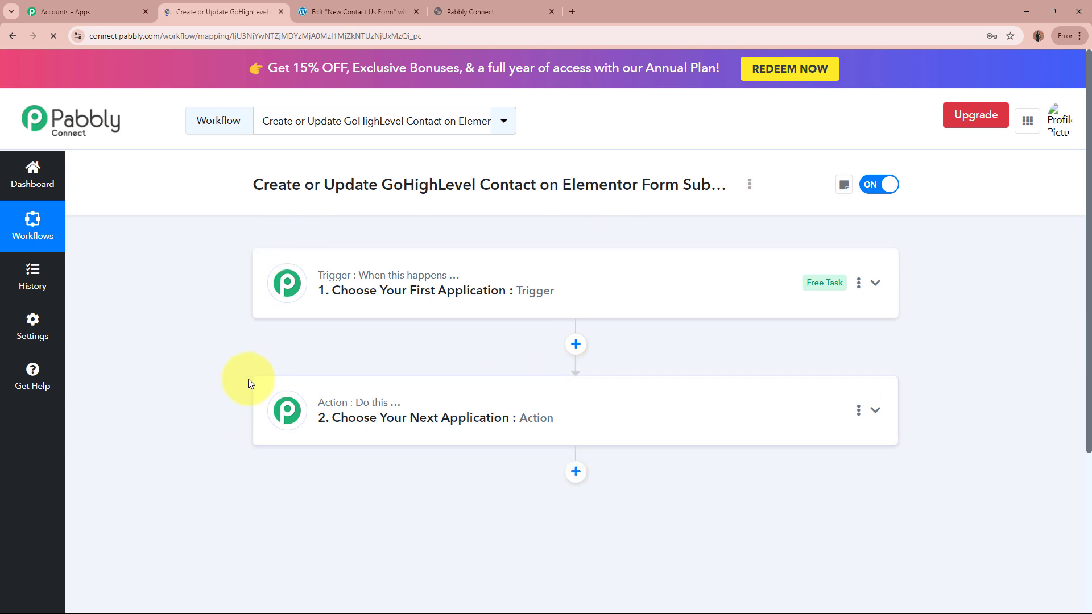
pyautogui.click(645, 298)
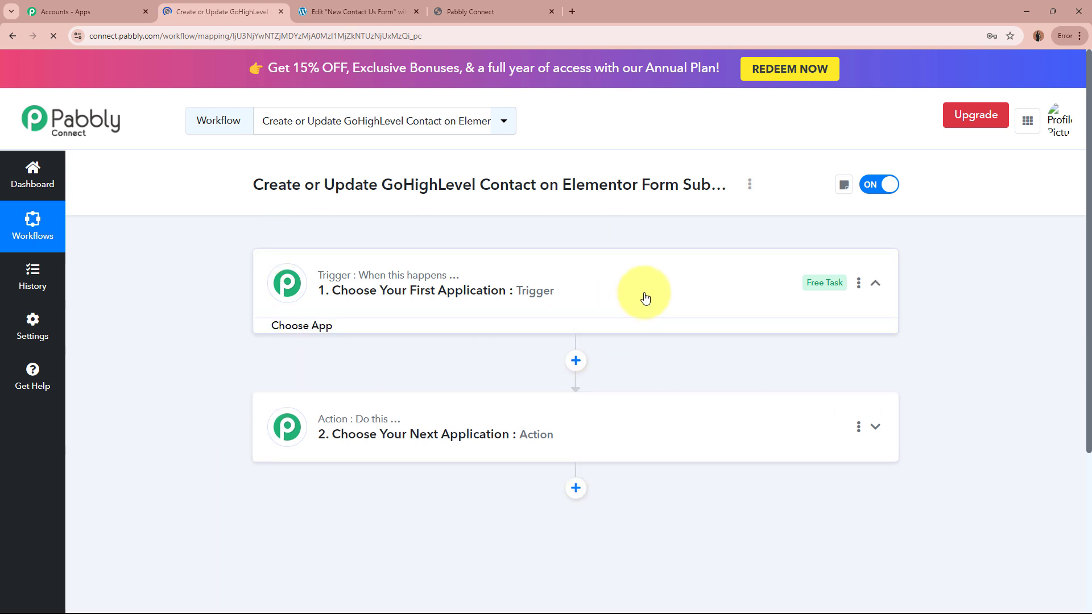
pyautogui.click(422, 364)
pyautogui.write('Ele')
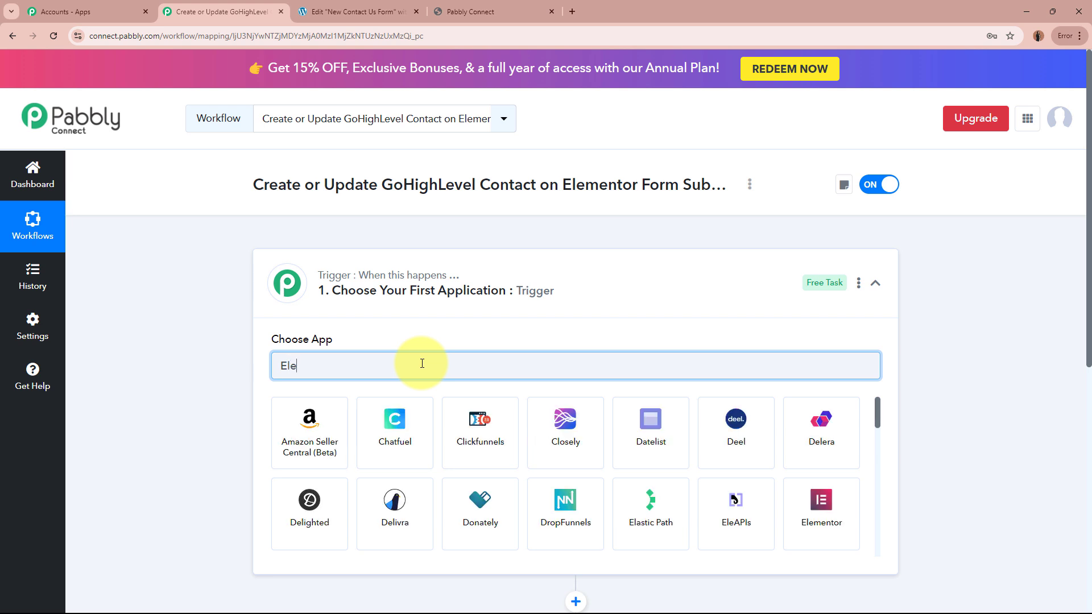
pyautogui.click(483, 447)
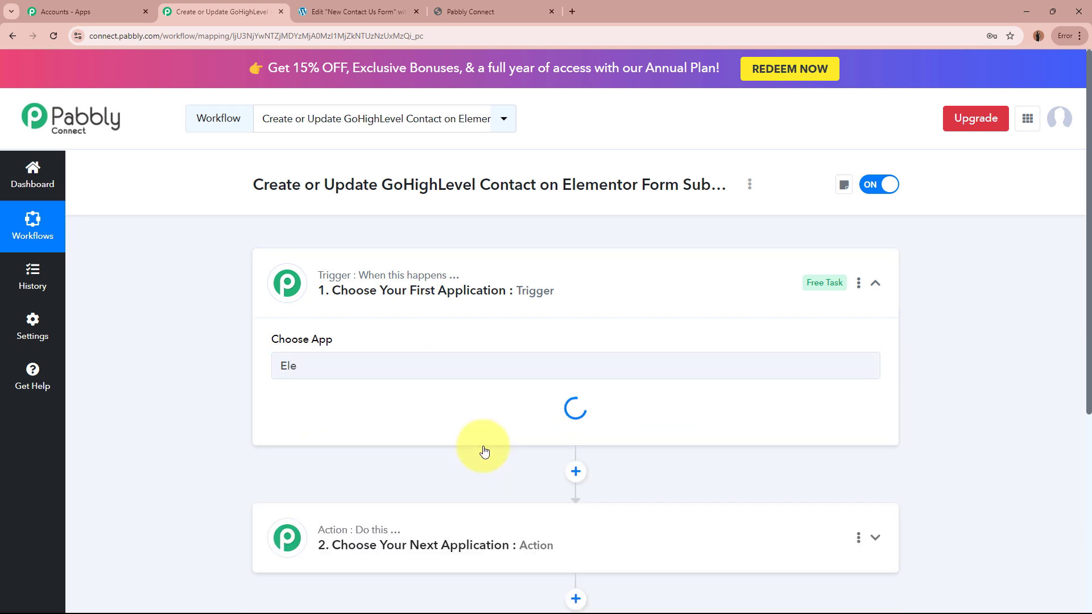
pyautogui.click(328, 4)
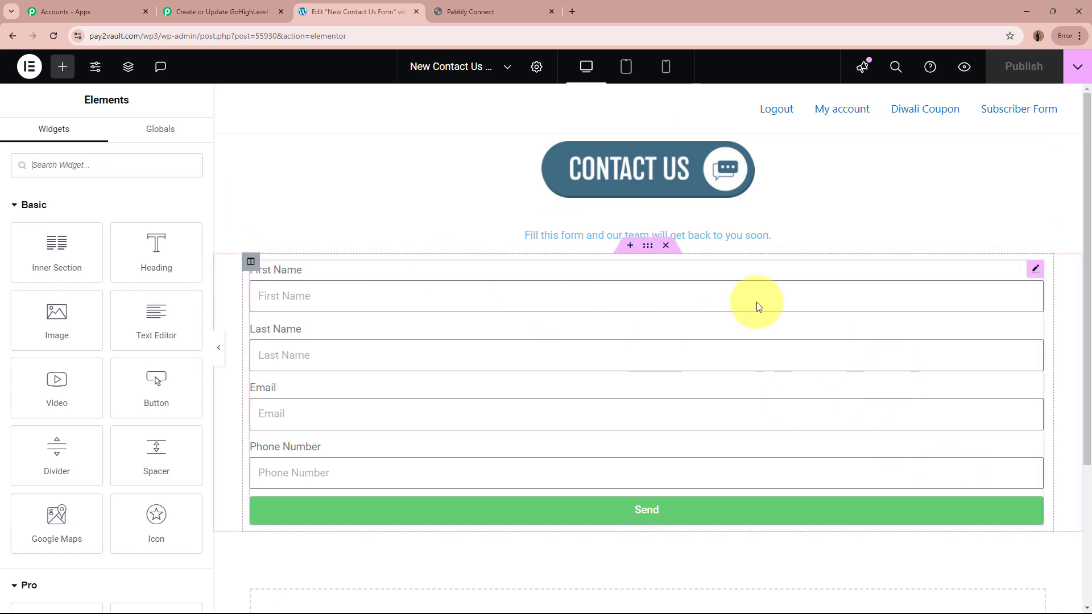
# Set the Elementor trigger event to New Form Submission.
pyautogui.click(228, 10)
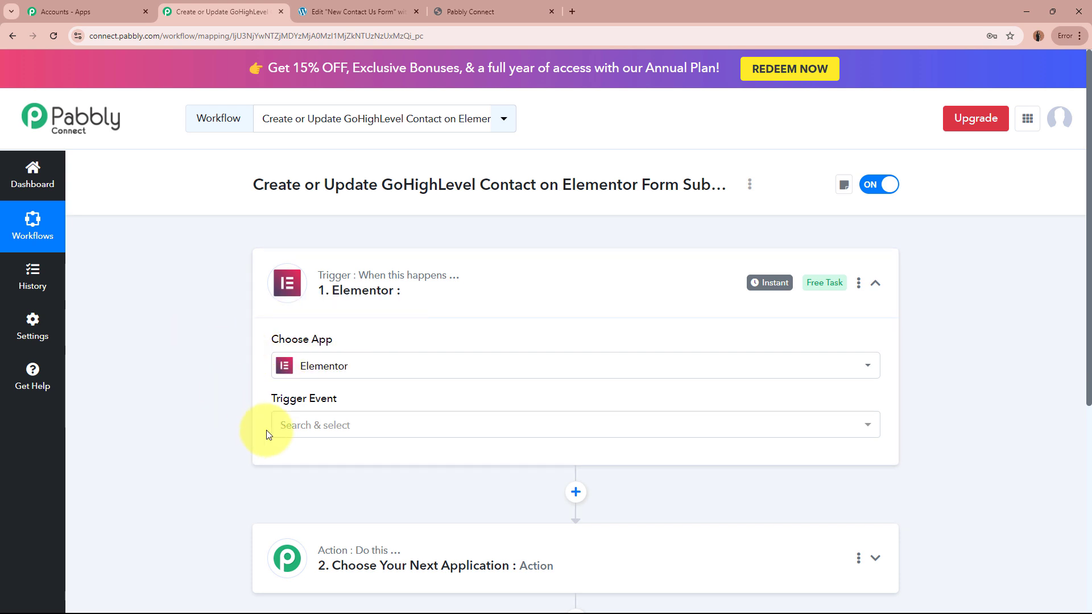
pyautogui.click(296, 427)
pyautogui.click(334, 500)
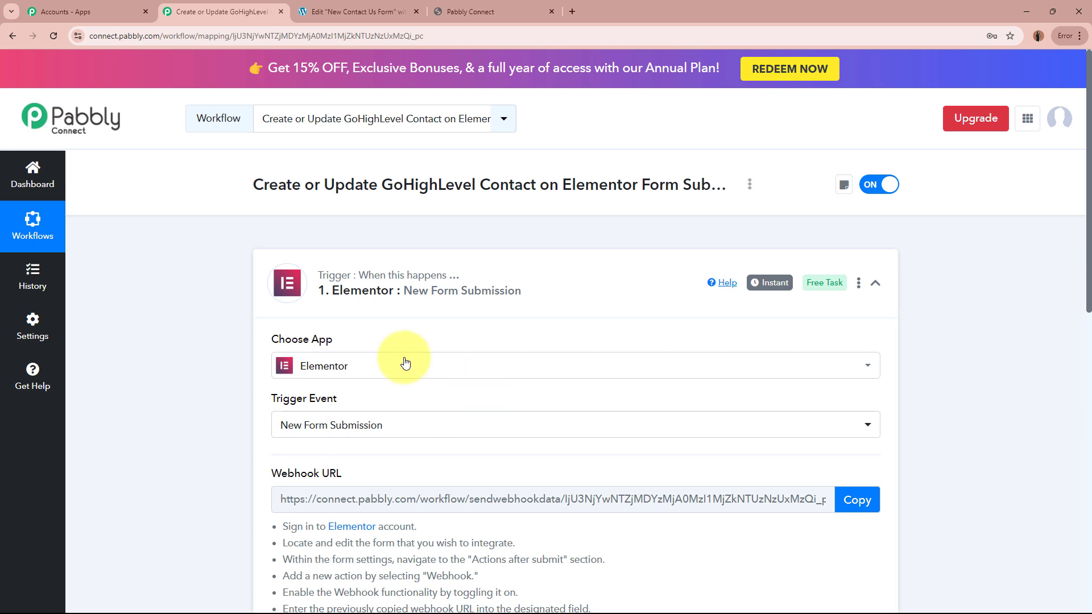
# Copy the trigger's webhook URL and go back to the Elementor form editor.
pyautogui.scroll(-3, 219, 405)
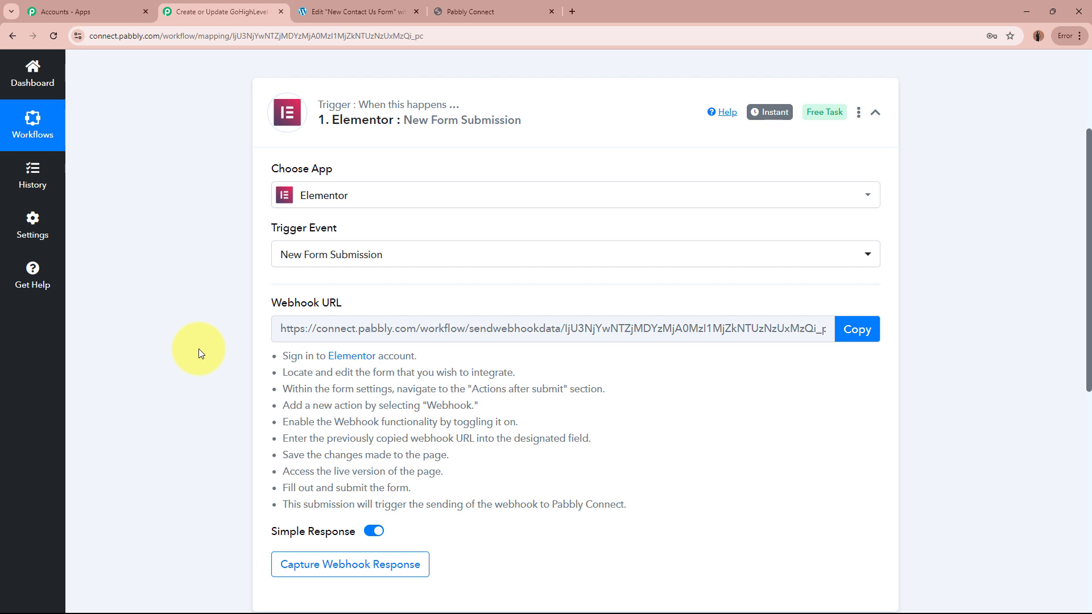
pyautogui.moveTo(265, 303); pyautogui.dragTo(364, 311)
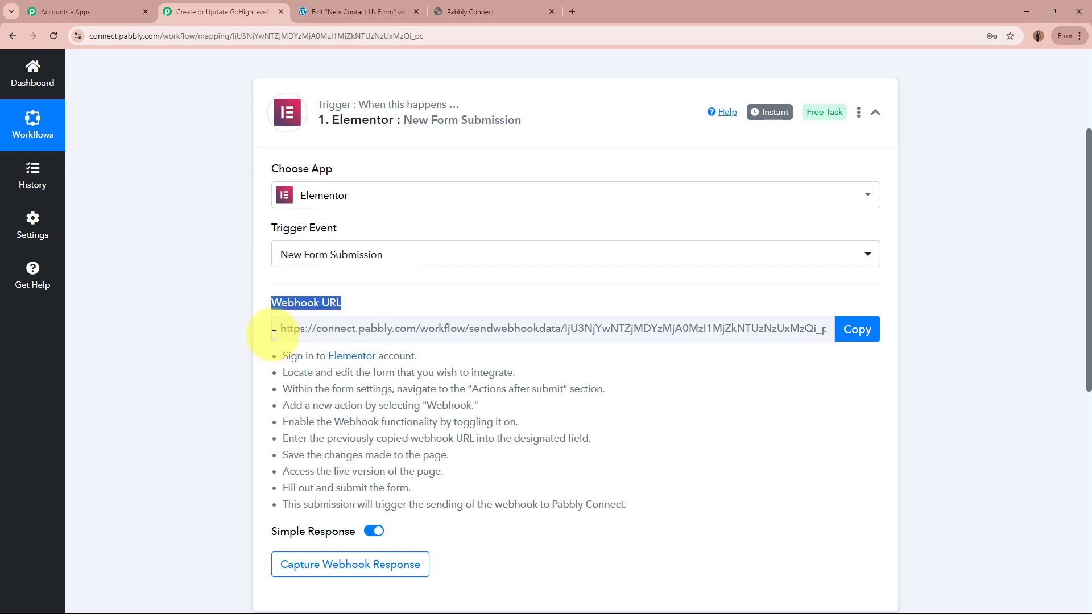
pyautogui.click(204, 358)
pyautogui.moveTo(281, 356); pyautogui.dragTo(632, 501)
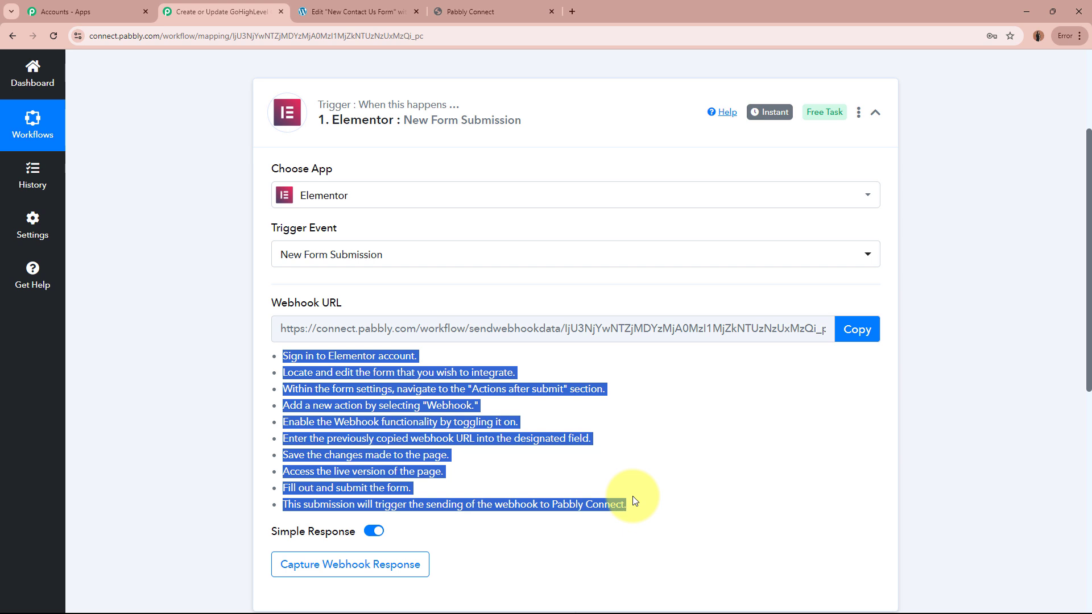
pyautogui.click(856, 329)
pyautogui.scroll(3, 989, 432)
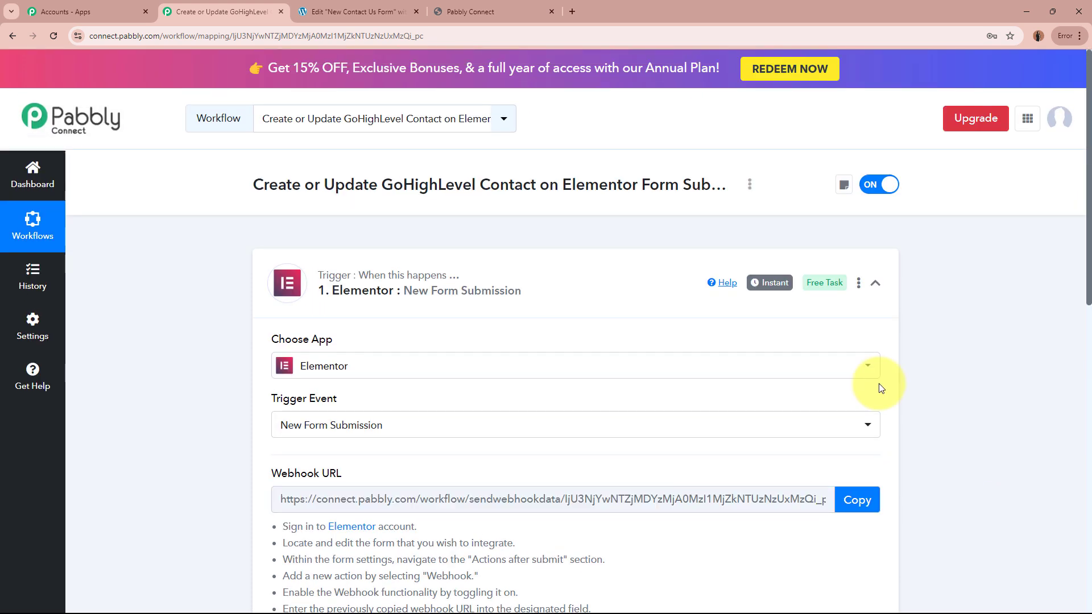
pyautogui.click(357, 12)
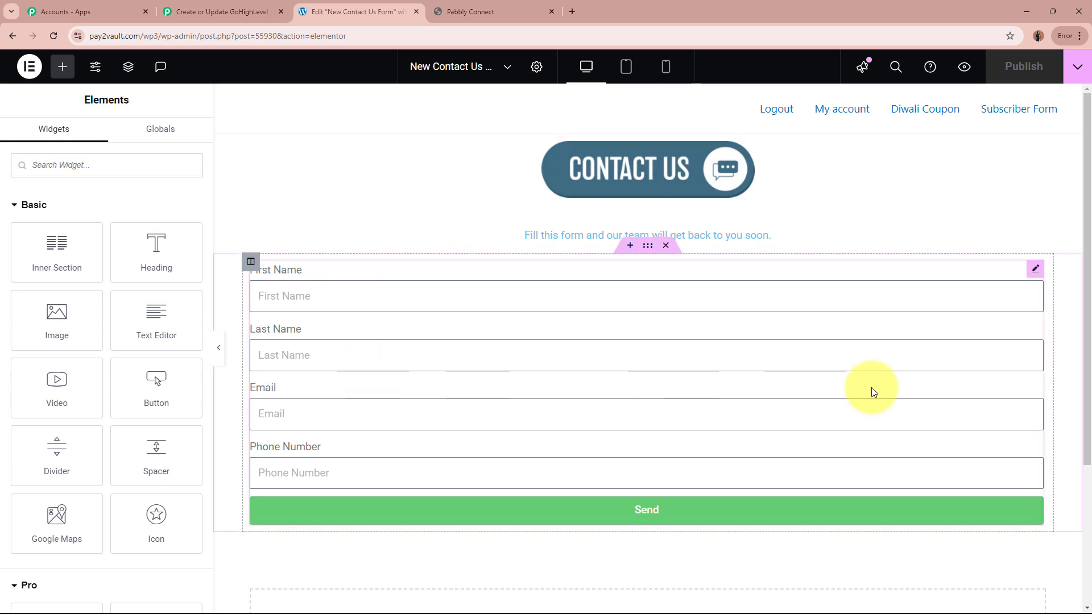
# Add a Webhook action under the contact form's Actions After Submit.
pyautogui.click(644, 350)
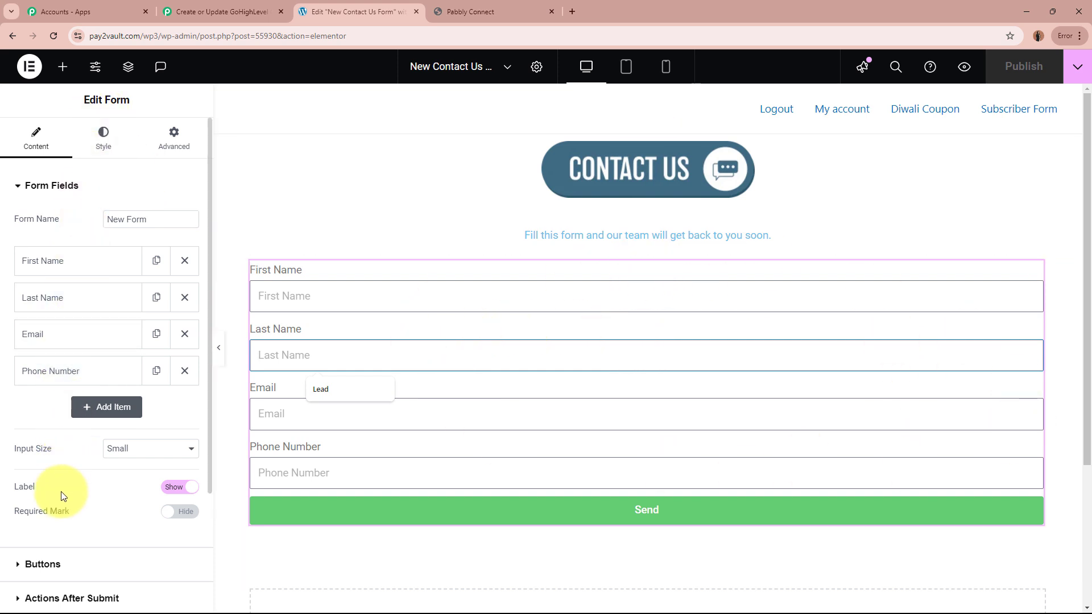
pyautogui.click(76, 190)
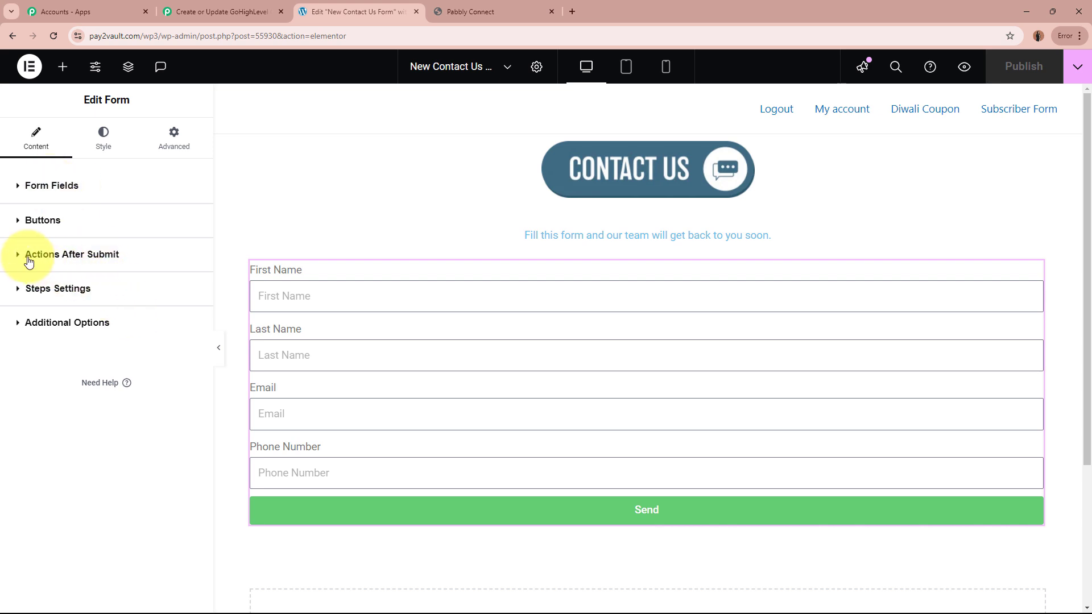
pyautogui.click(122, 260)
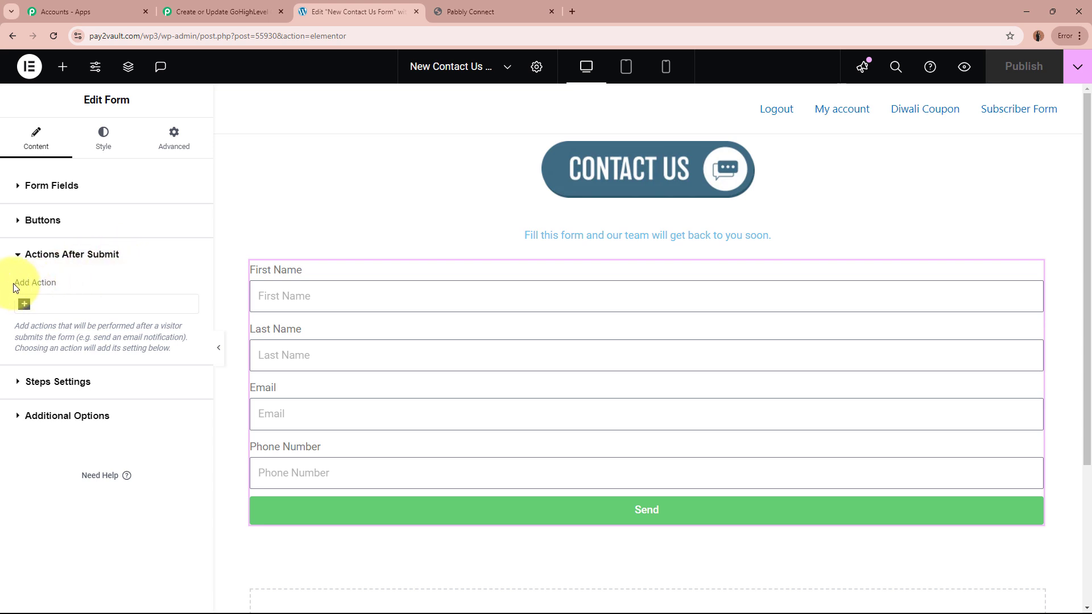
pyautogui.click(26, 305)
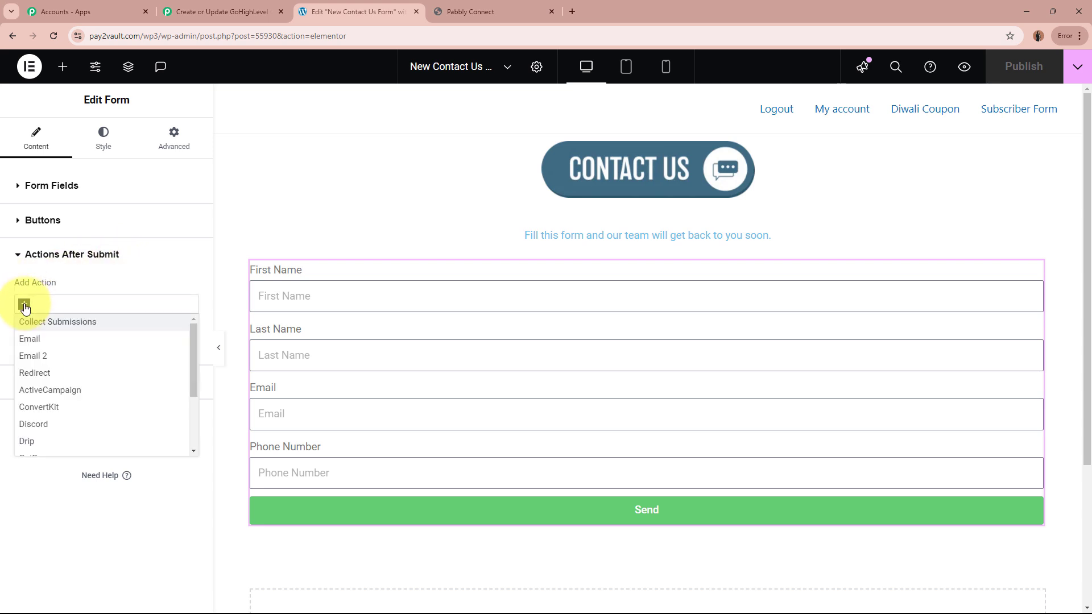
pyautogui.write('web')
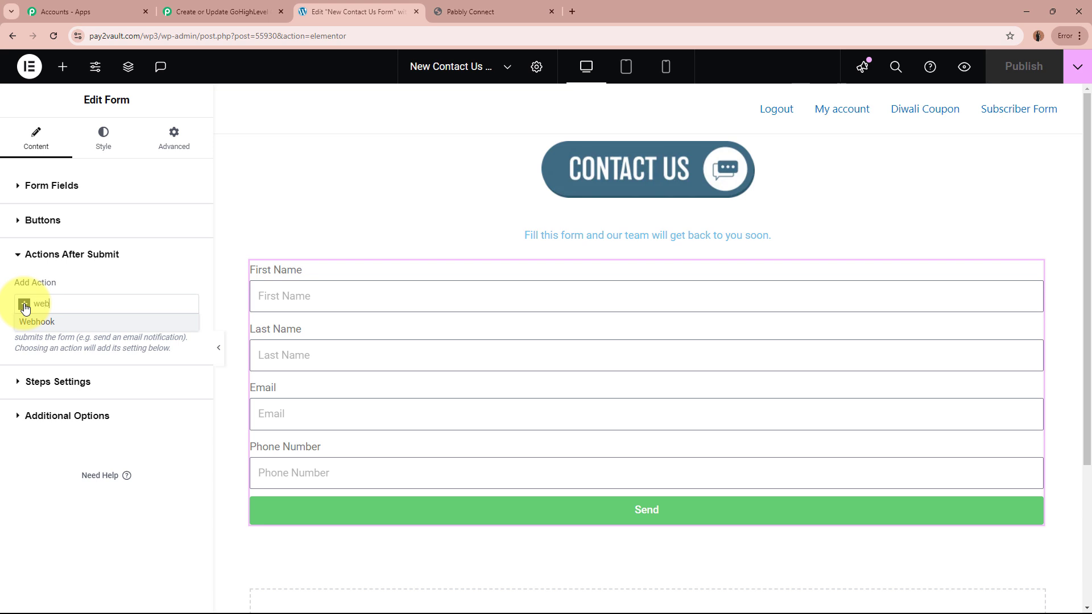
pyautogui.click(48, 320)
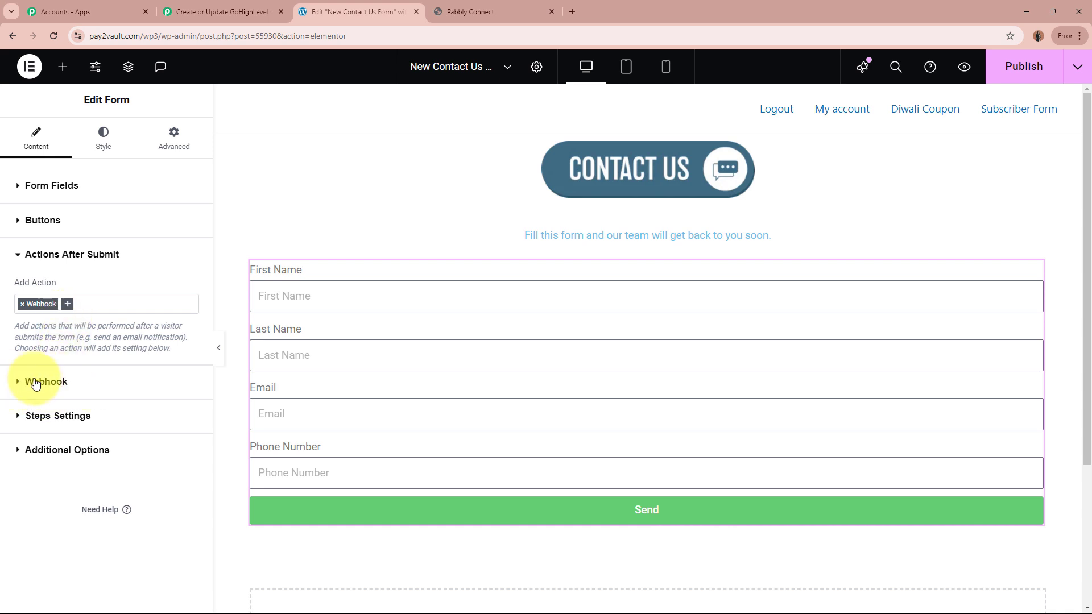
# Paste the Pabbly webhook URL into the Webhook URL field and publish the page.
pyautogui.click(87, 386)
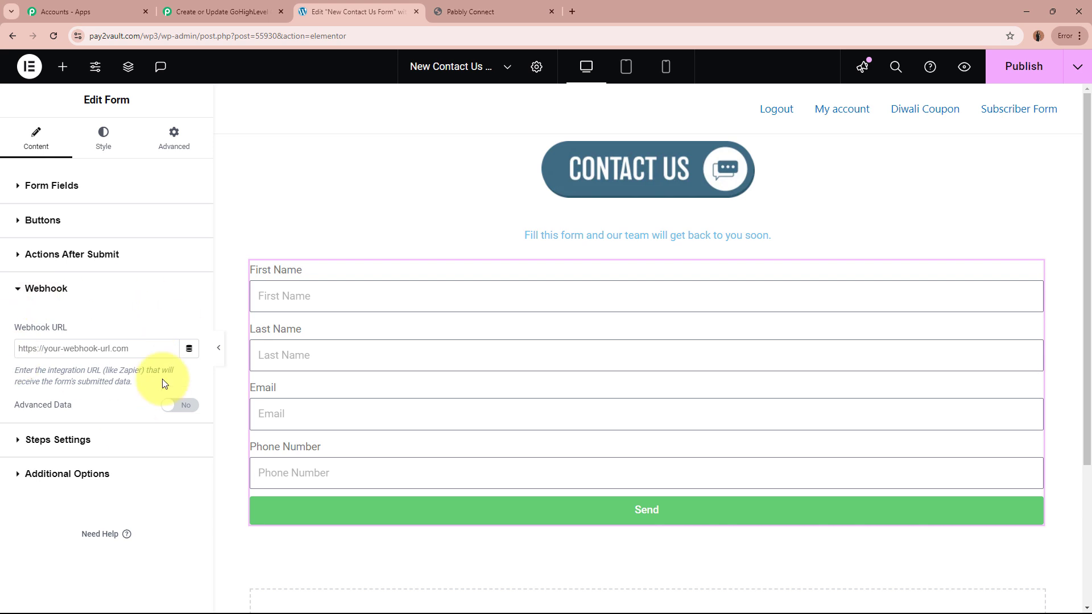
pyautogui.click(85, 349)
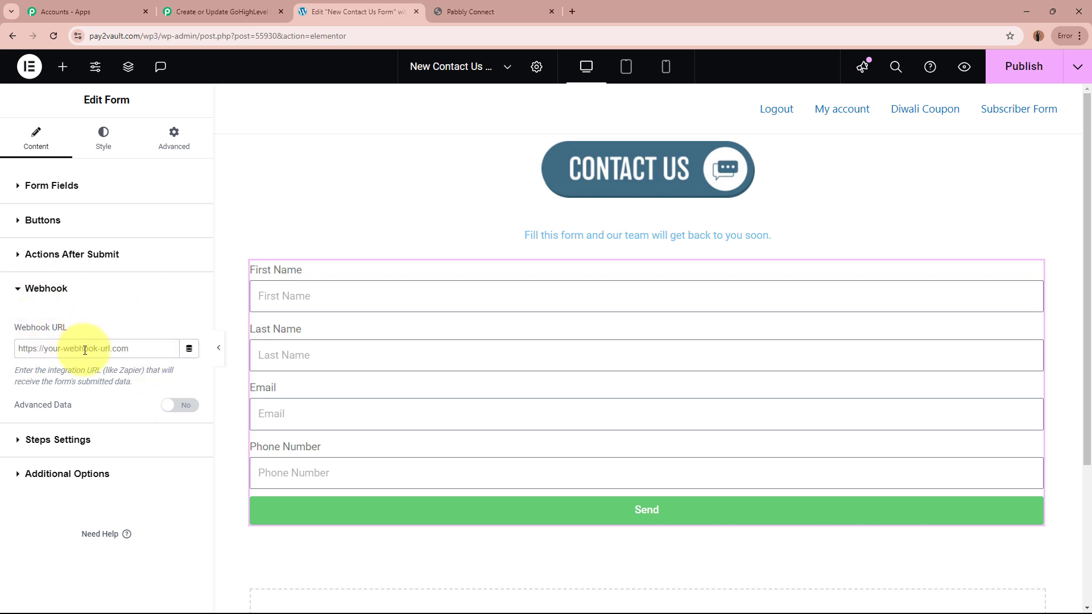
pyautogui.hotkey('ctrl', 'v')
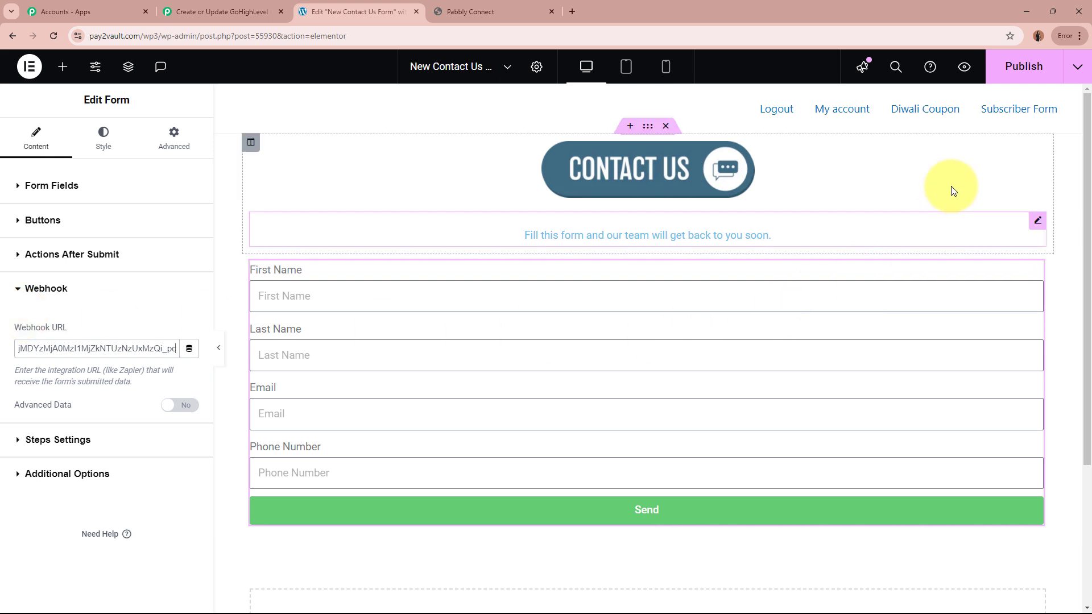
pyautogui.click(1021, 82)
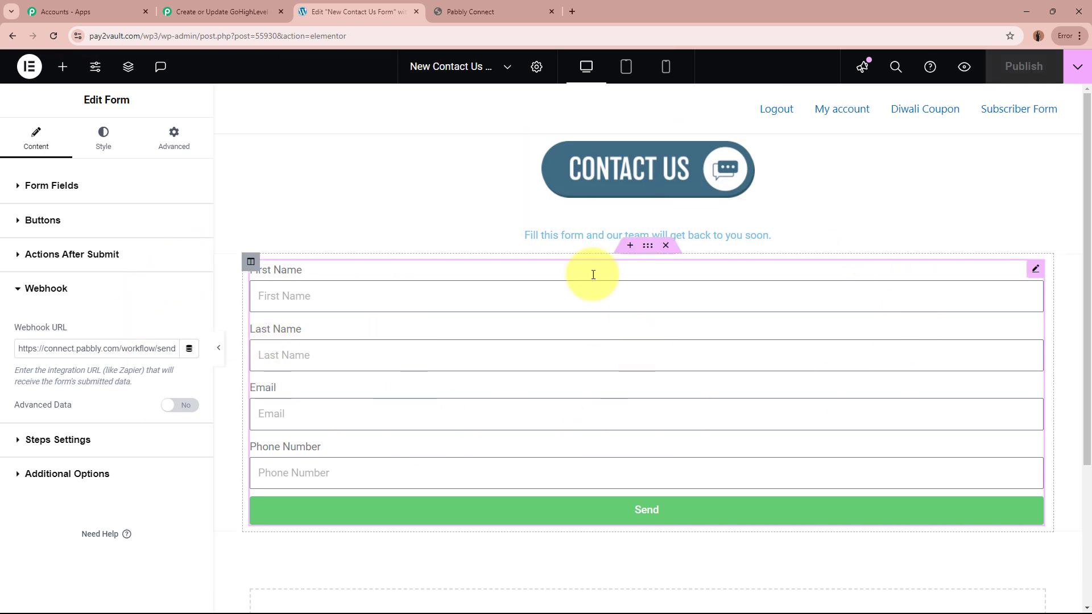
pyautogui.click(54, 289)
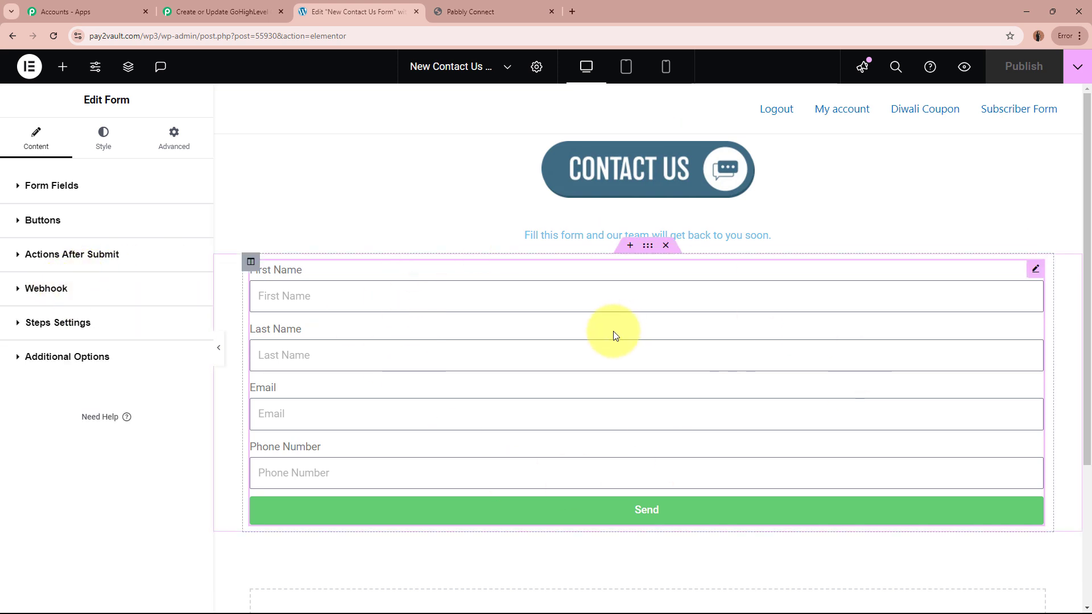
# Check that the Pabbly trigger is waiting for a webhook response, then return to the form editor.
pyautogui.click(267, 9)
pyautogui.scroll(-7, 171, 364)
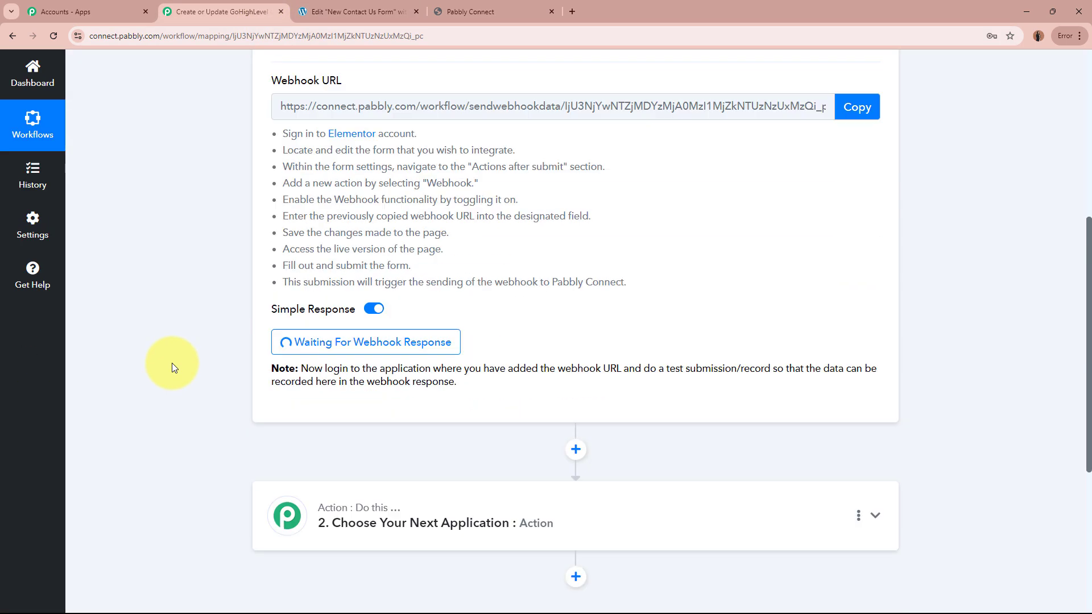
pyautogui.scroll(8, 208, 288)
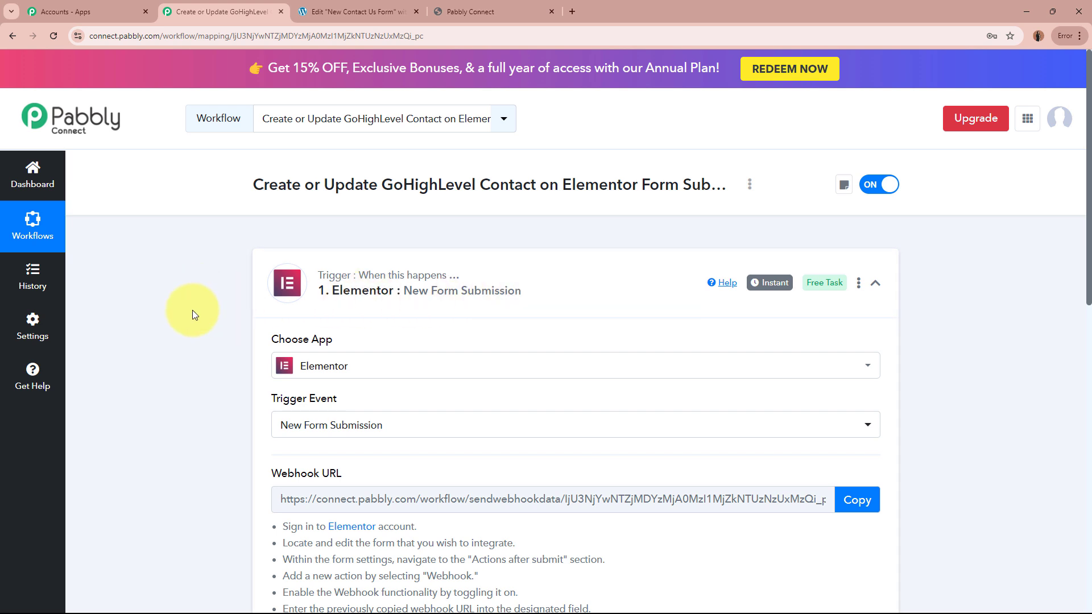
pyautogui.scroll(-4, 192, 309)
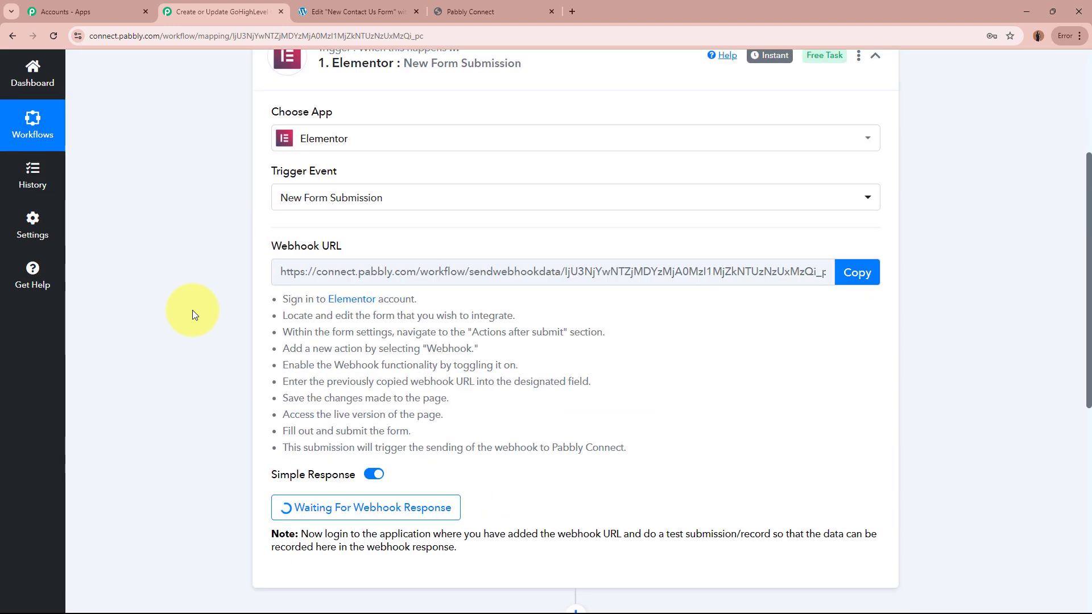
pyautogui.scroll(-2, 192, 309)
pyautogui.click(331, 11)
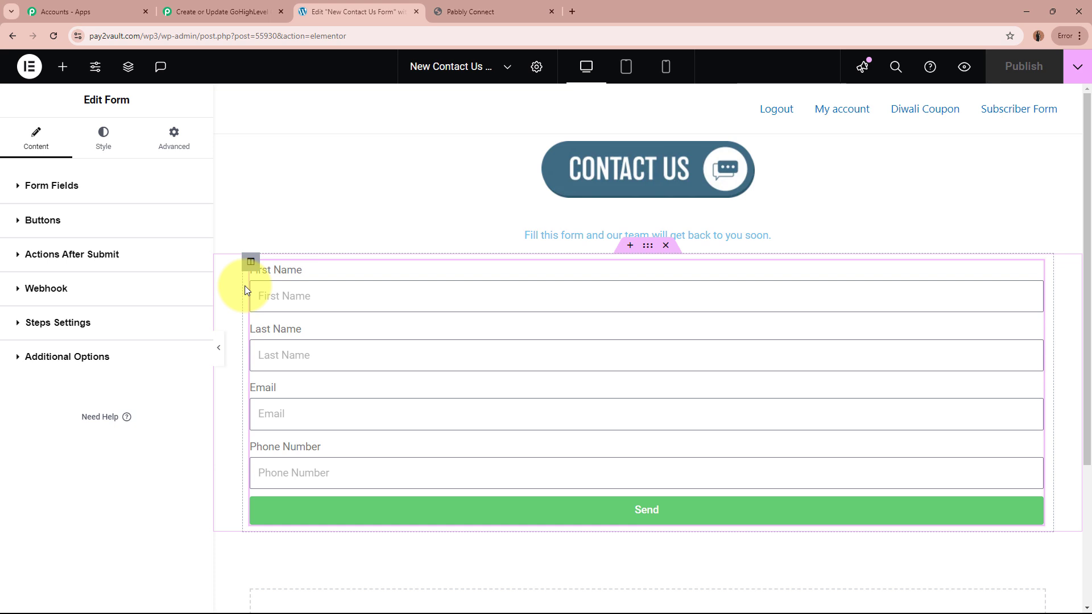
pyautogui.click(211, 12)
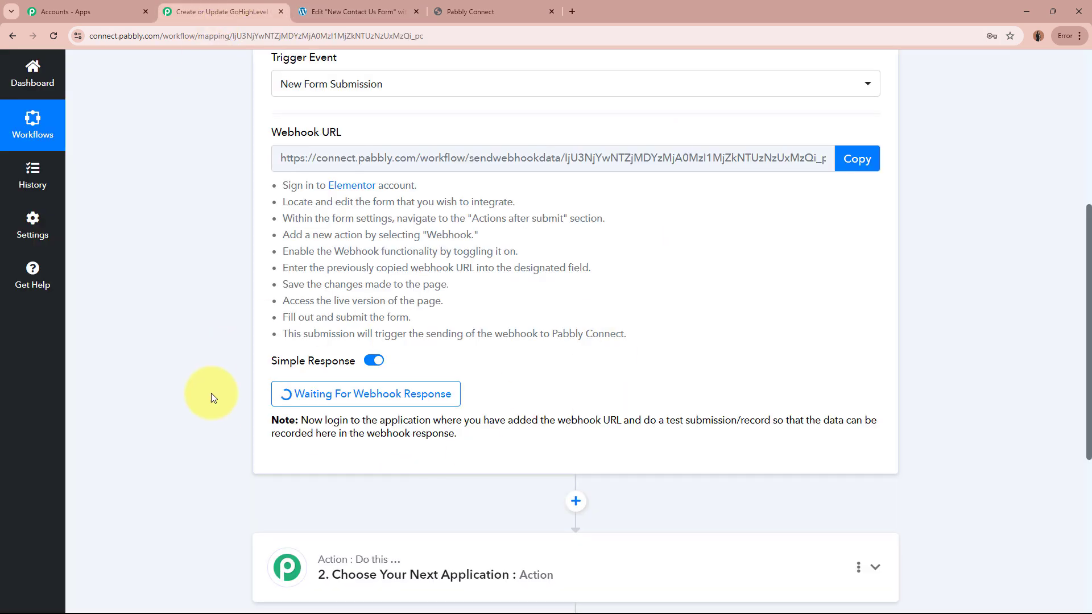
pyautogui.scroll(6, 211, 393)
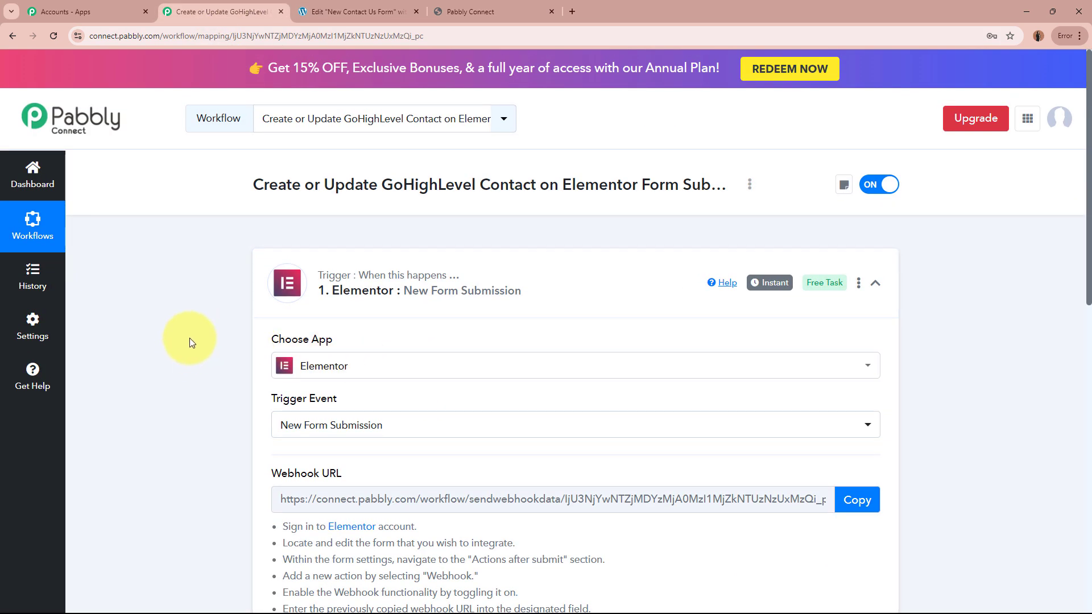
pyautogui.click(356, 7)
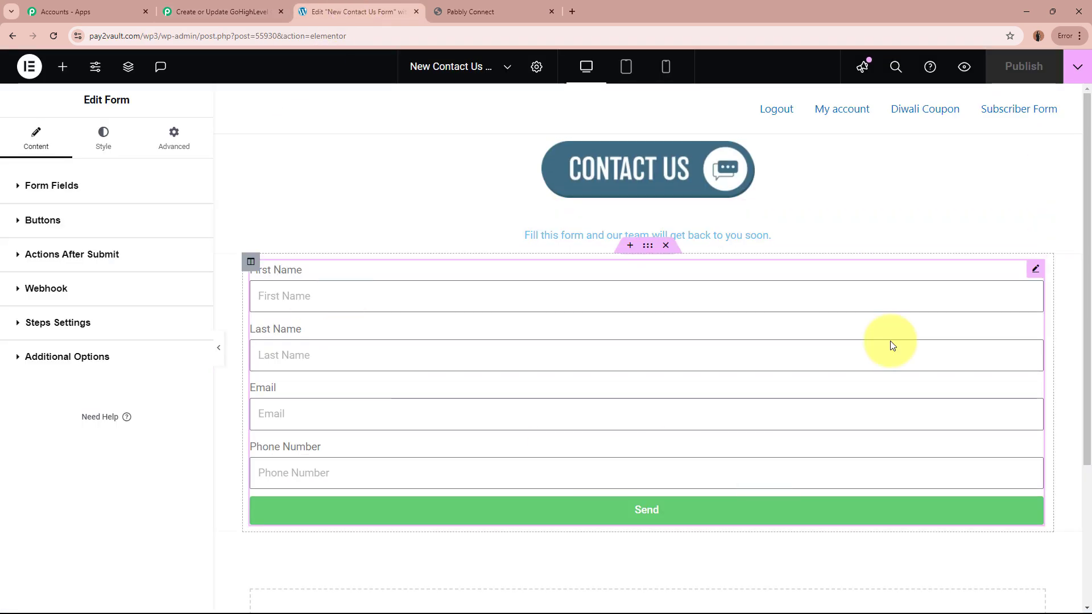
# Preview the page and fill in a test first name, last name, email and phone number.
pyautogui.click(965, 68)
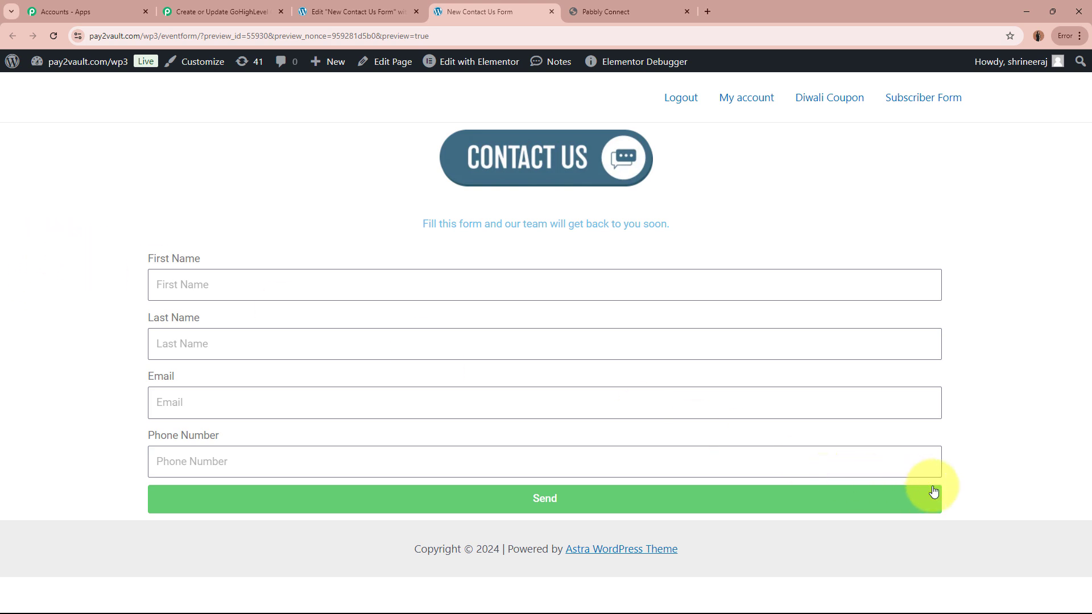
pyautogui.click(188, 280)
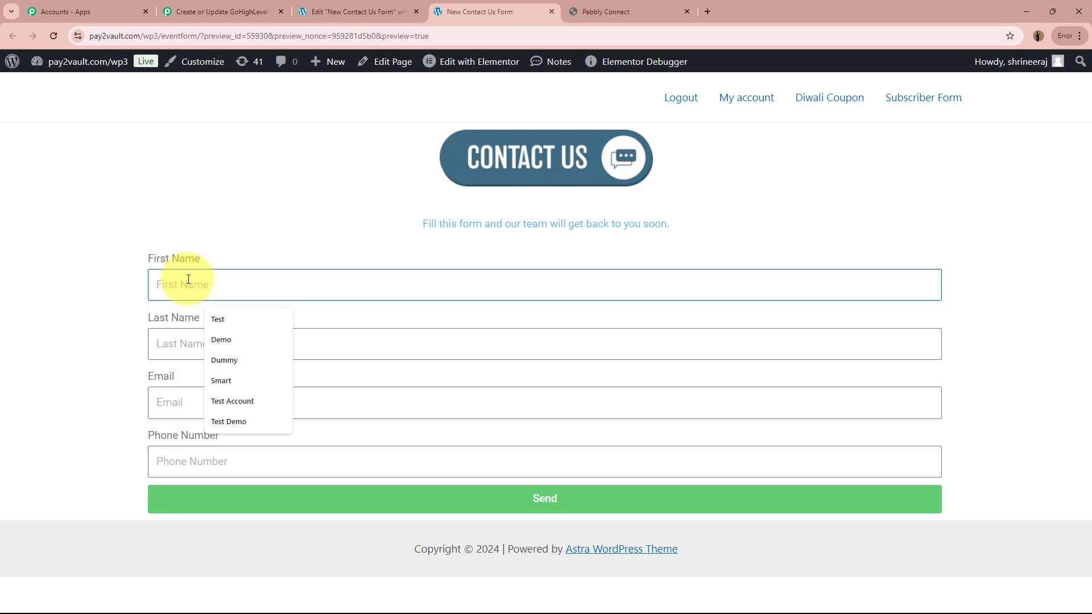
pyautogui.write('S')
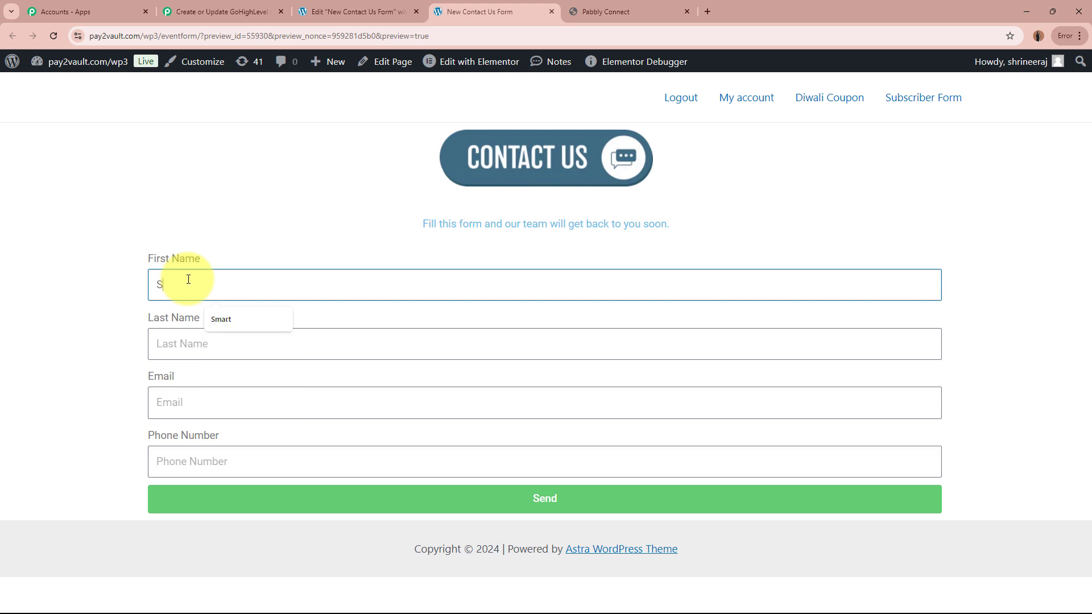
pyautogui.write('mart')
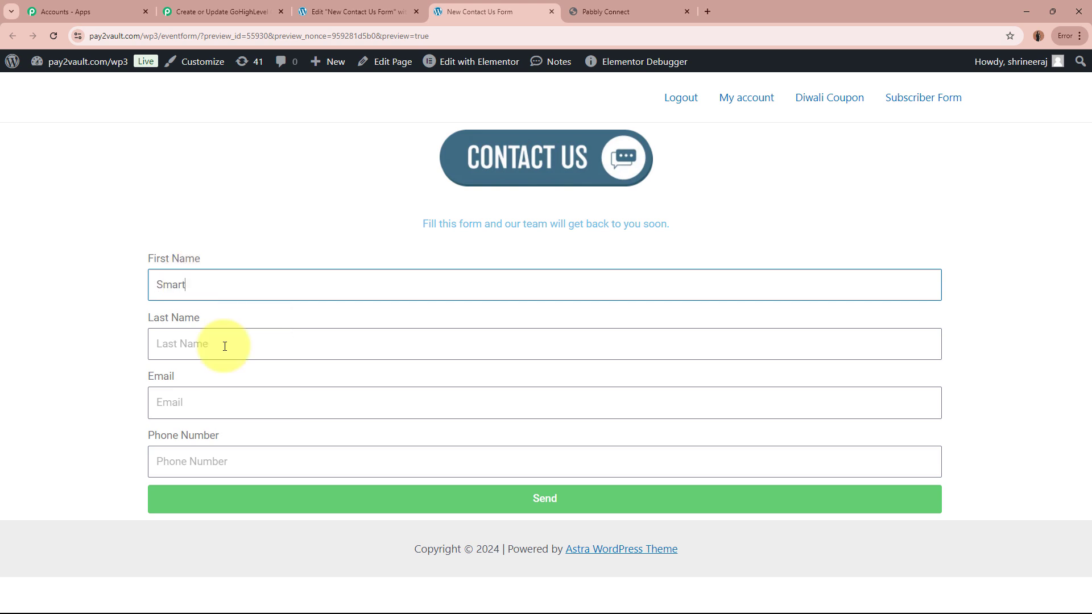
pyautogui.click(223, 347)
pyautogui.write('Person4')
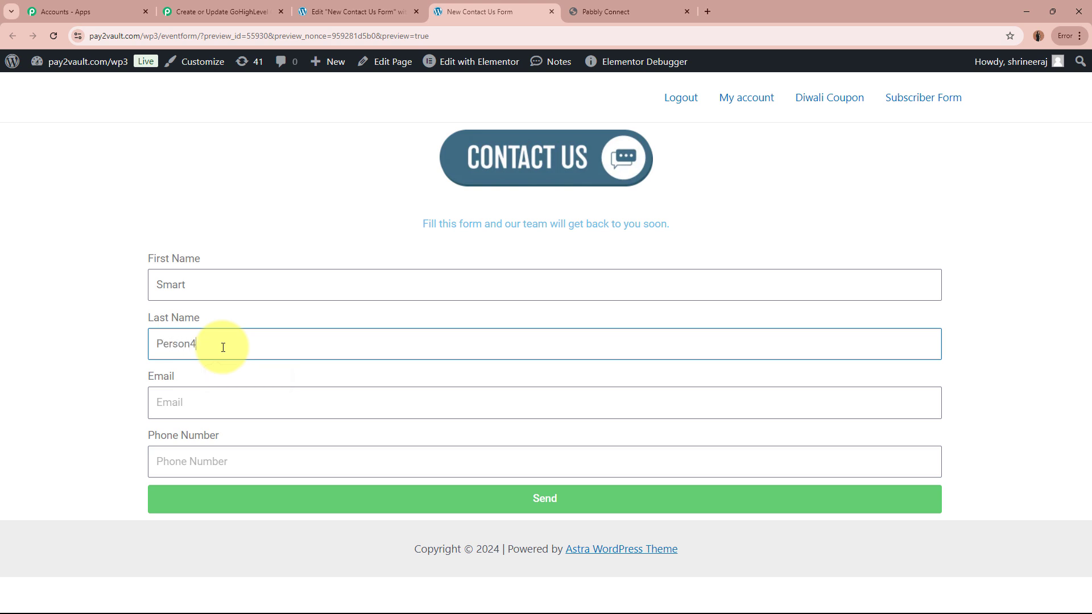
pyautogui.click(251, 404)
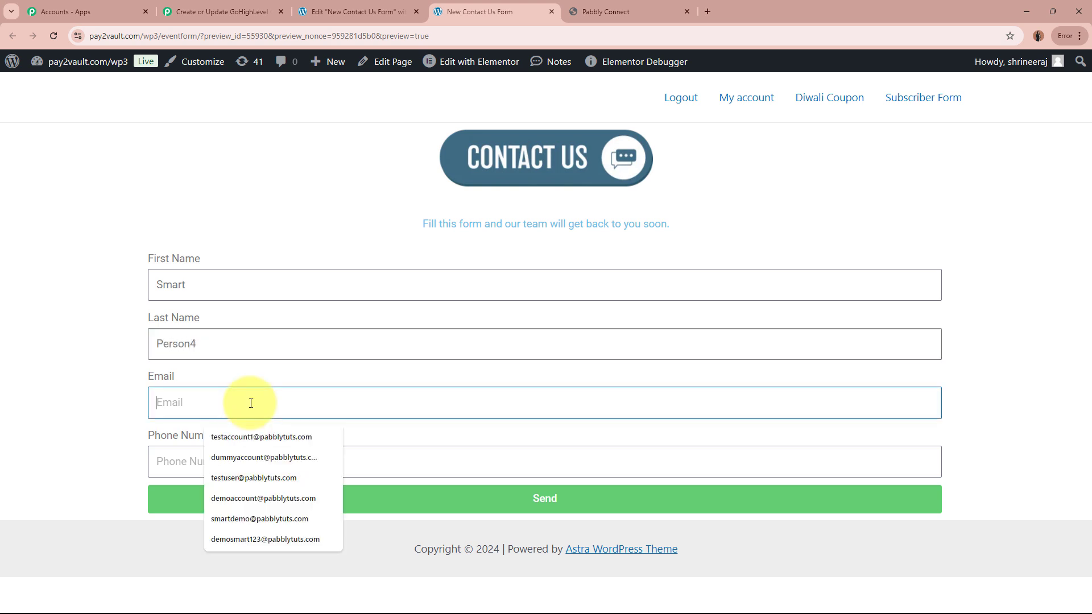
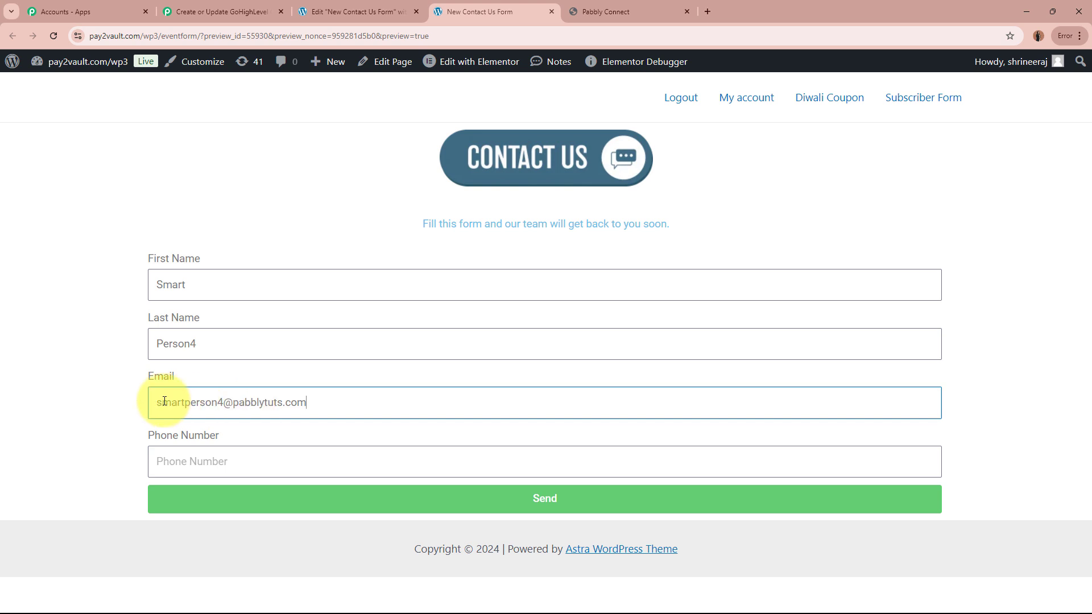
pyautogui.click(327, 461)
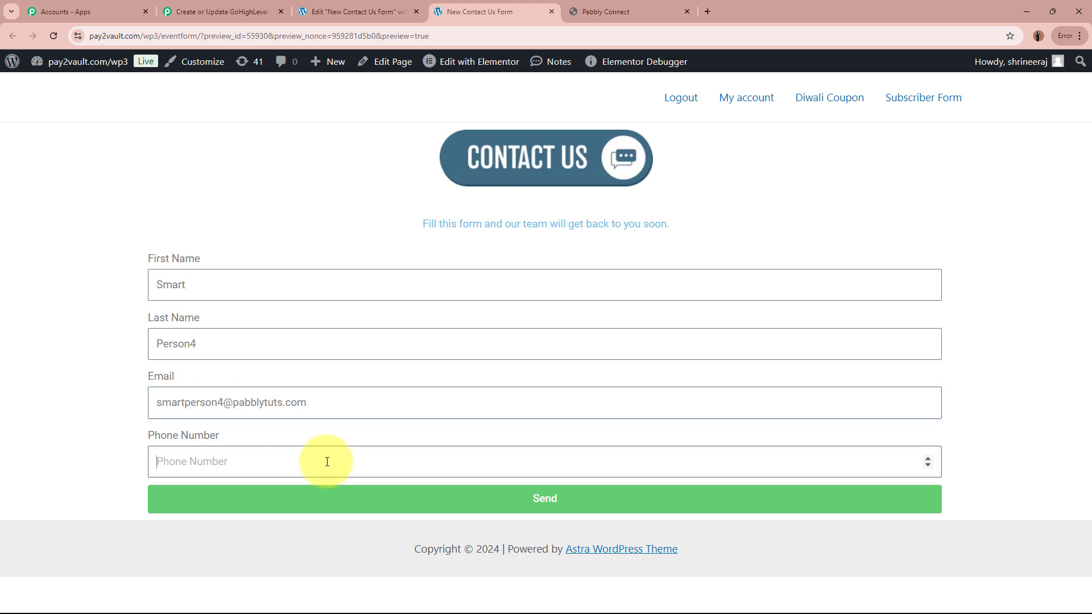
pyautogui.write('+91')
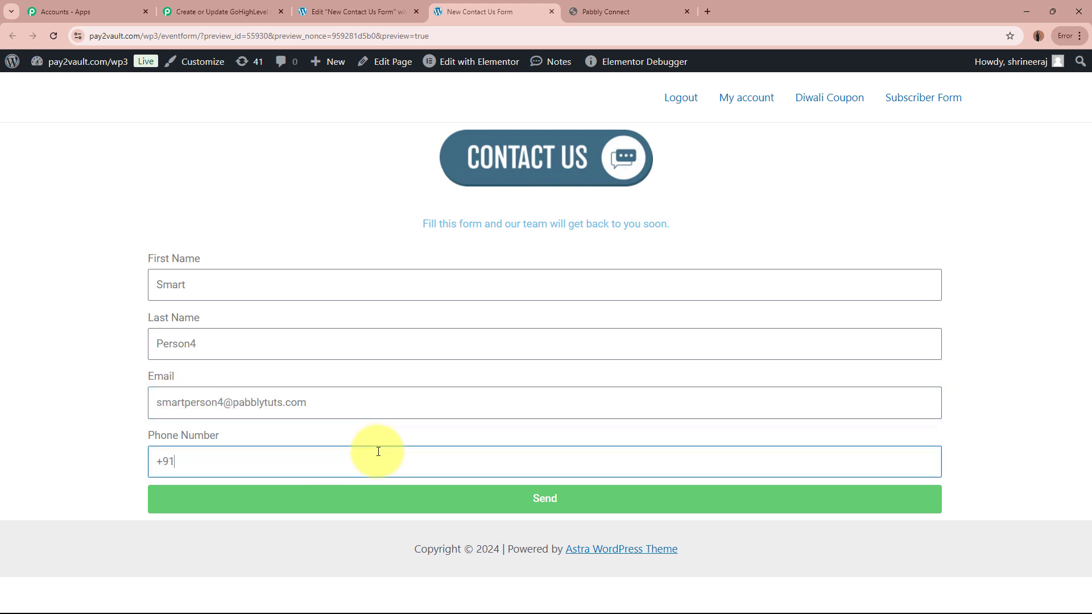
pyautogui.write('8585858585')
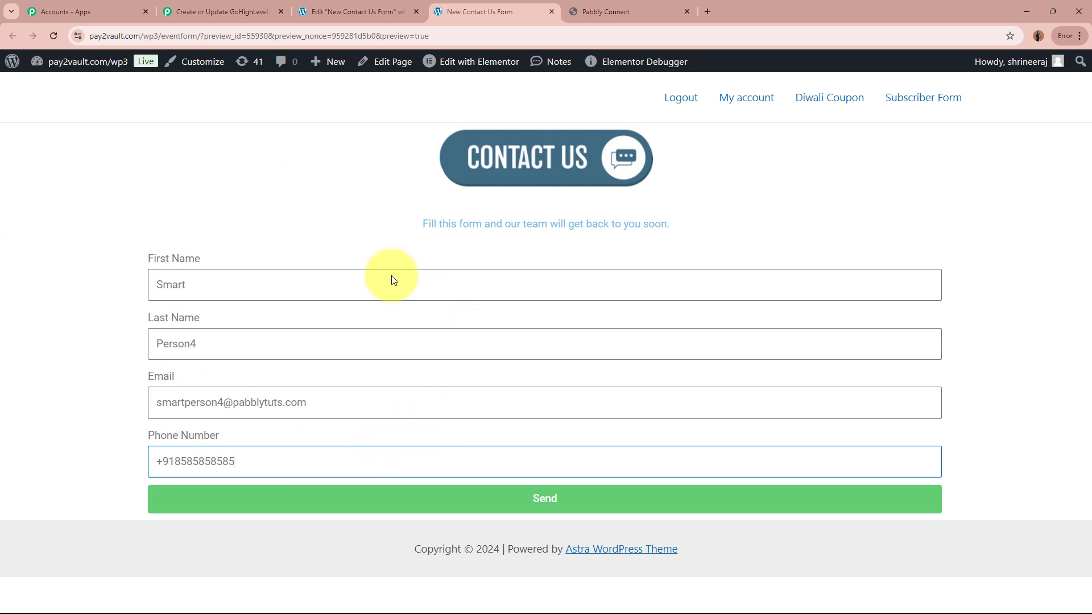
# Send the test entry and confirm the 'Your submission was successful.' message.
pyautogui.click(578, 506)
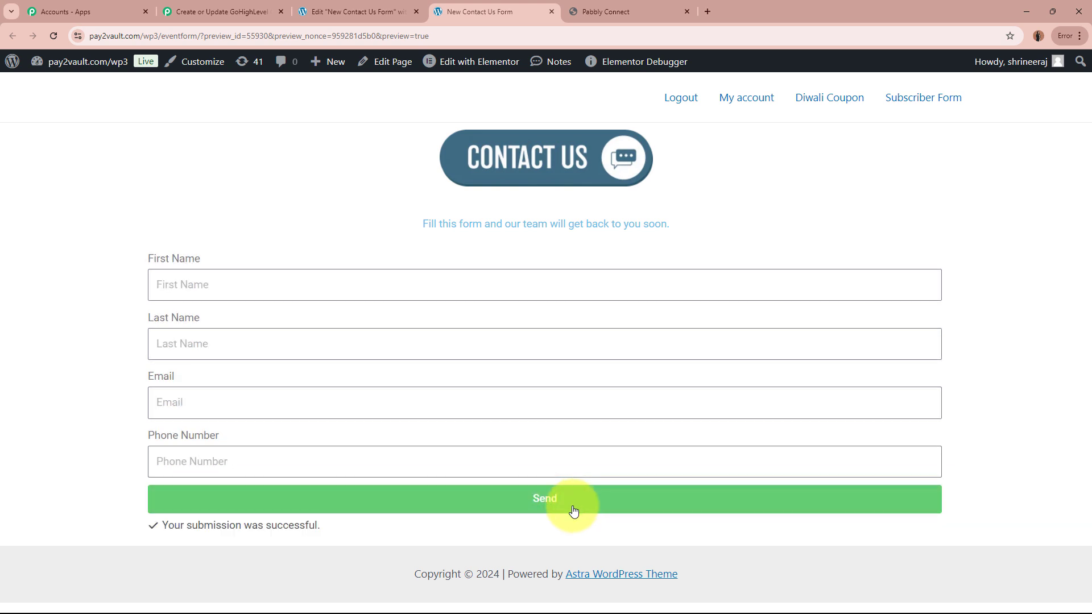
pyautogui.moveTo(152, 529); pyautogui.dragTo(364, 538)
pyautogui.click(364, 538)
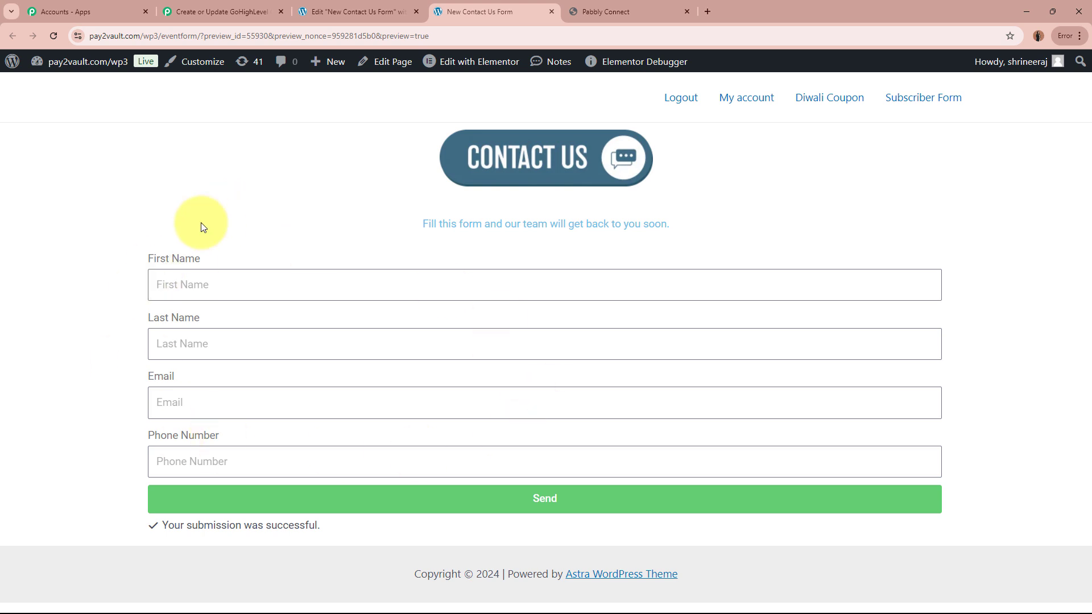
# Inspect the captured last name, email and phone values in the trigger's Response Received.
pyautogui.click(242, 13)
pyautogui.scroll(-8, 168, 393)
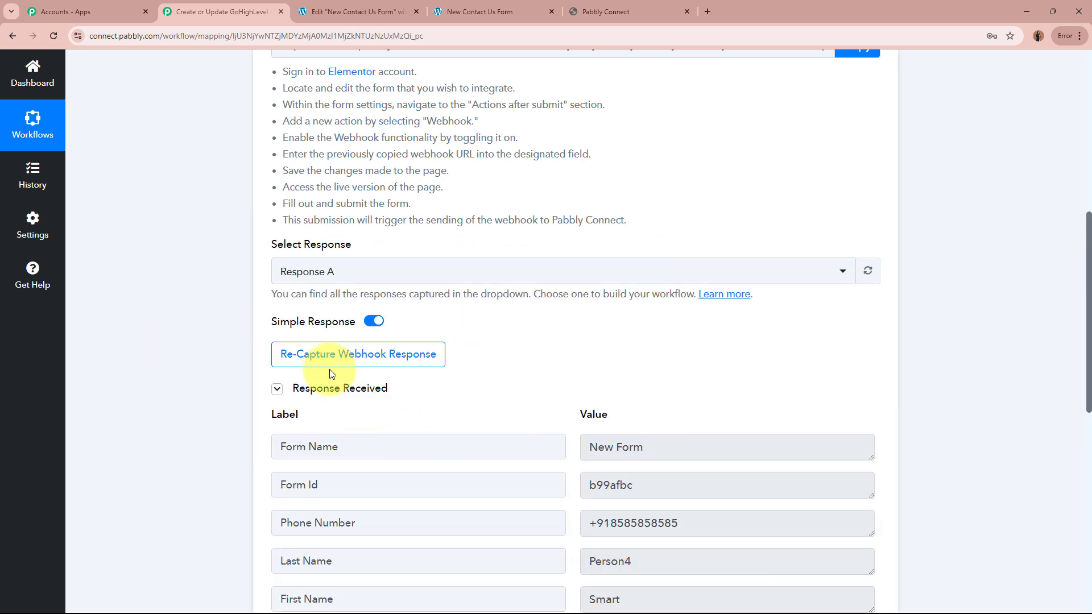
pyautogui.scroll(-4, 129, 346)
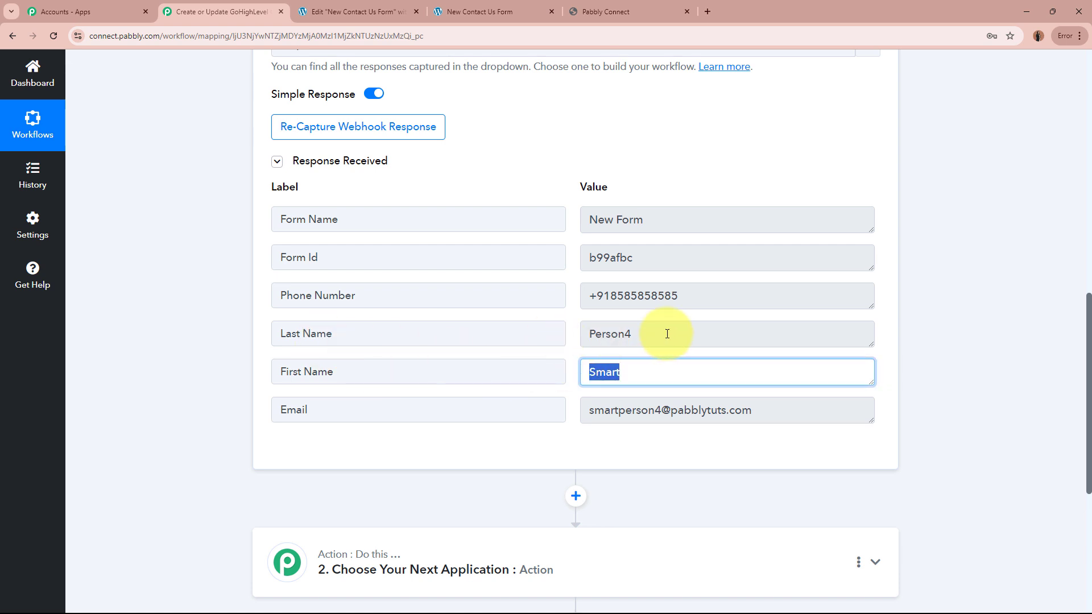
pyautogui.click(537, 329)
pyautogui.click(789, 414)
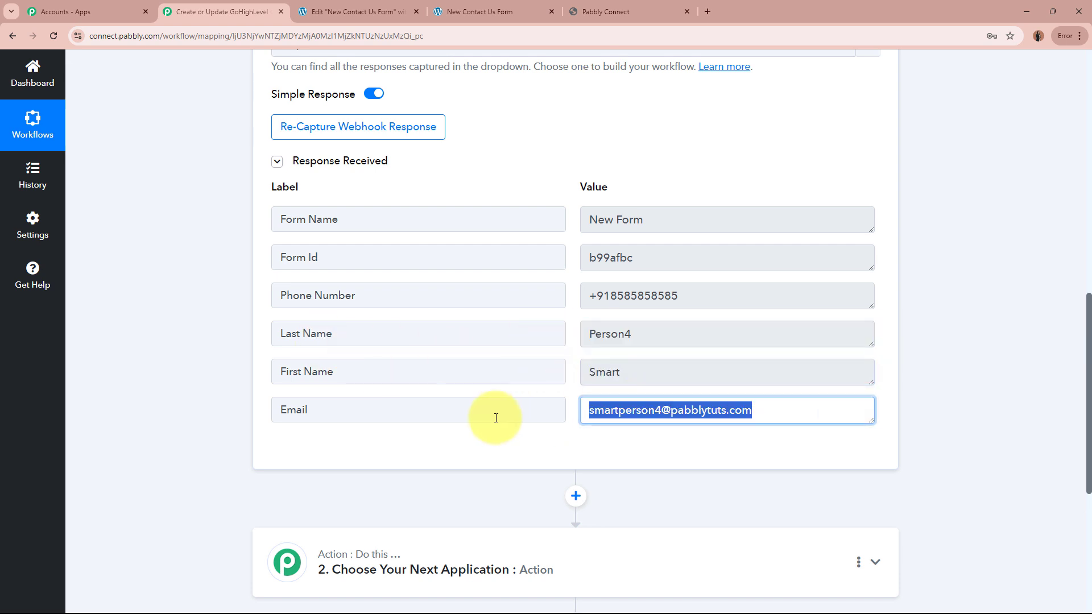
pyautogui.click(727, 293)
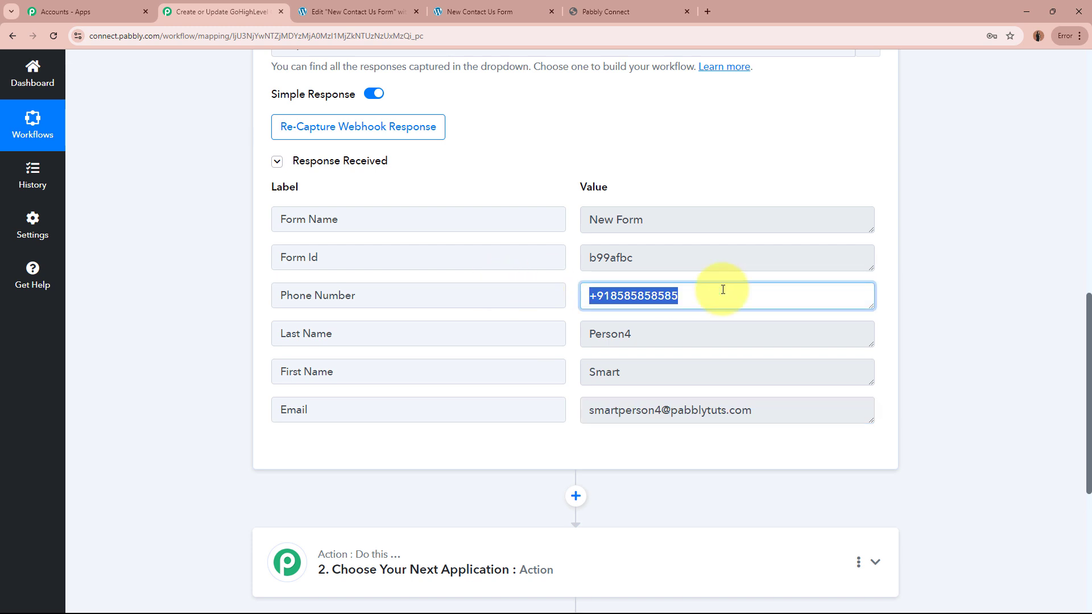
pyautogui.click(981, 312)
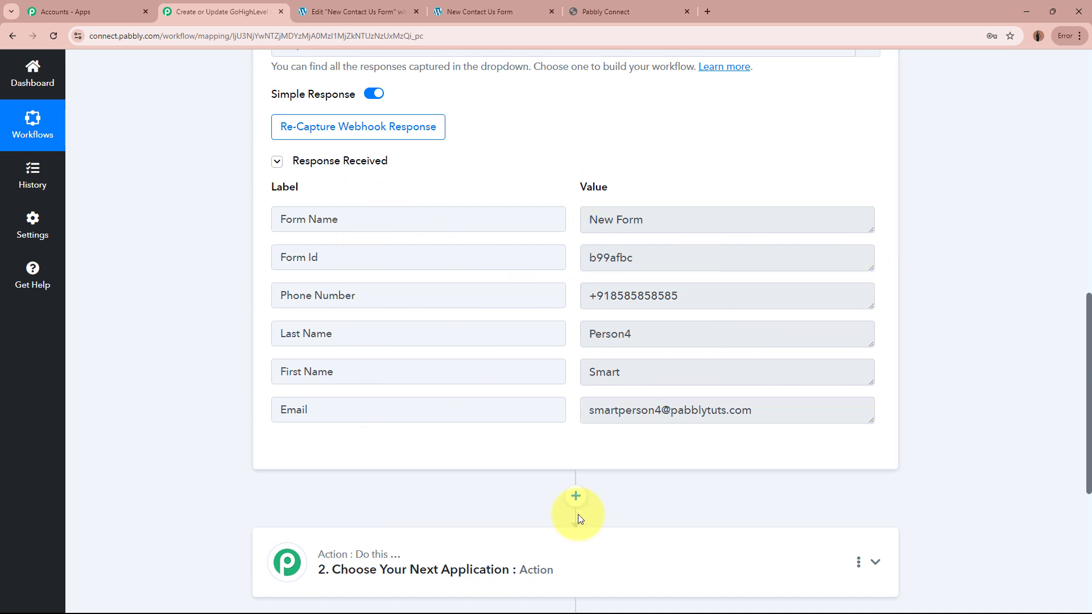
pyautogui.scroll(15, 946, 409)
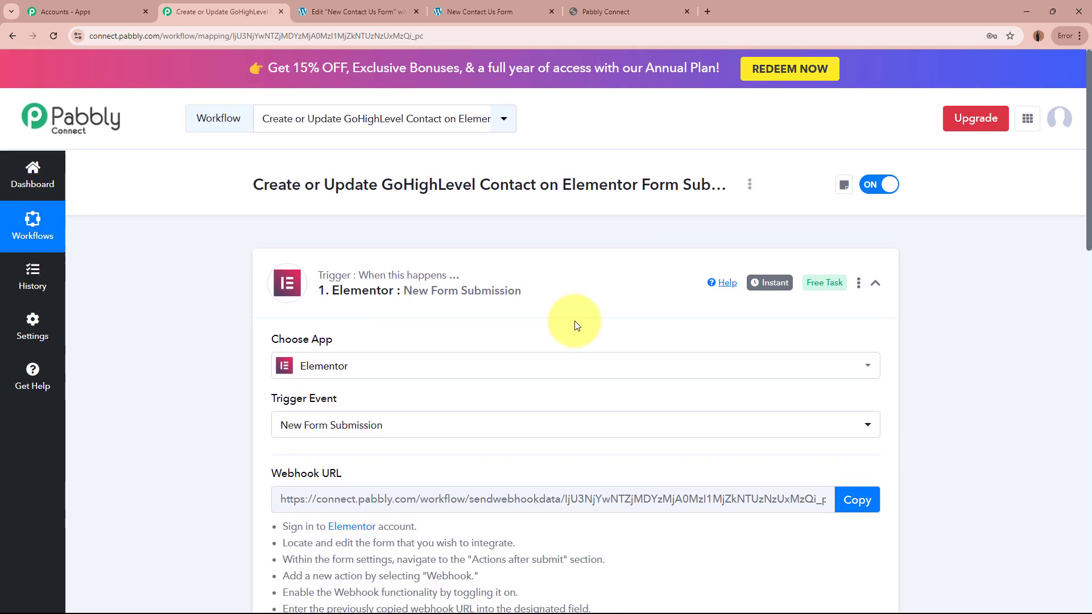
# Collapse the Elementor trigger and open the next action step, glancing at GoHighLevel contacts.
pyautogui.click(677, 312)
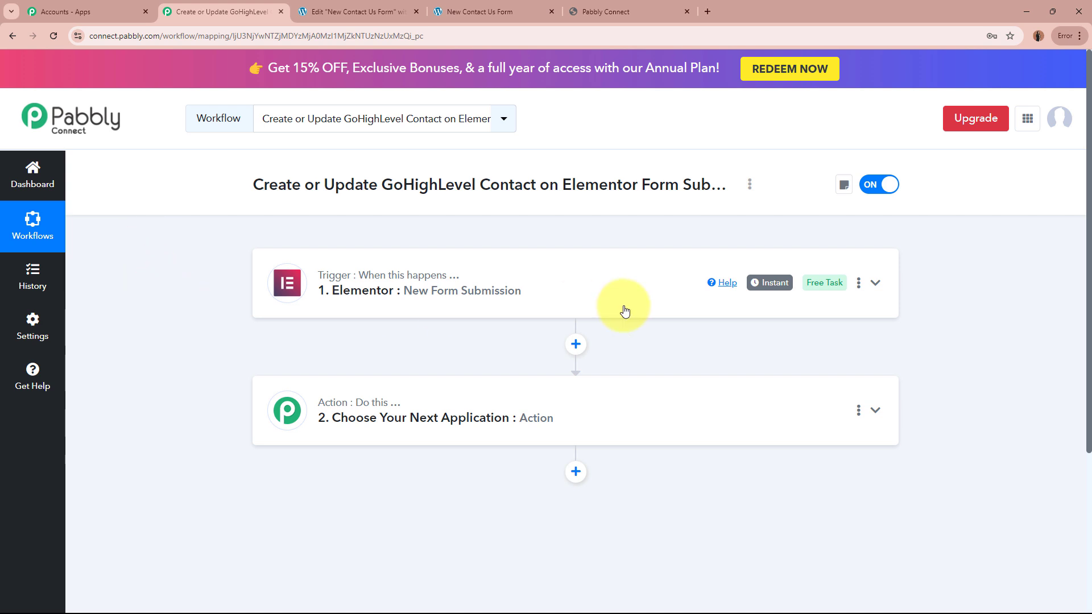
pyautogui.click(607, 425)
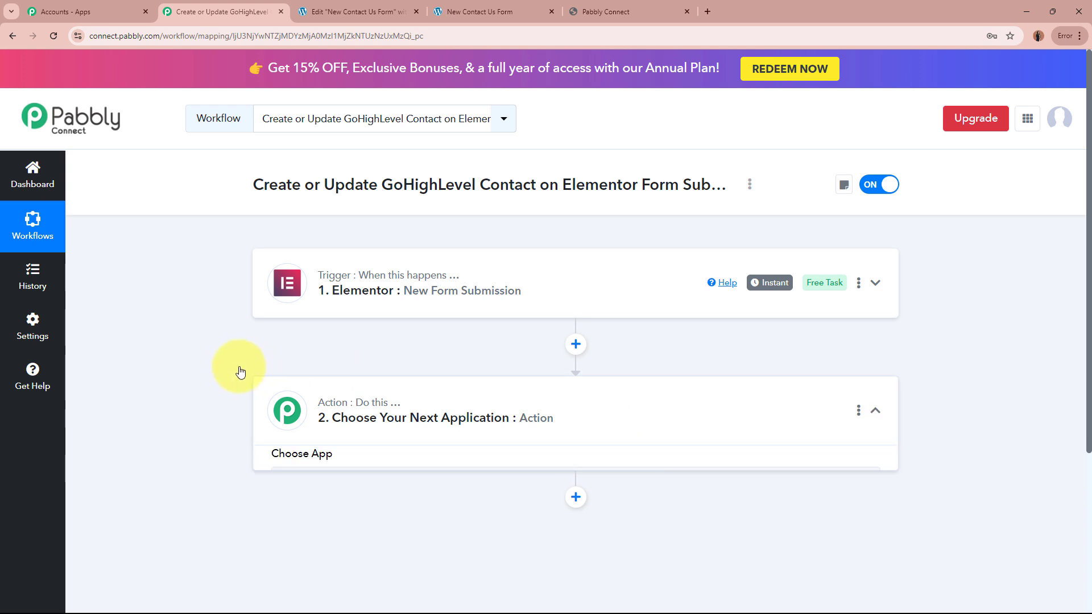
pyautogui.scroll(-3, 236, 366)
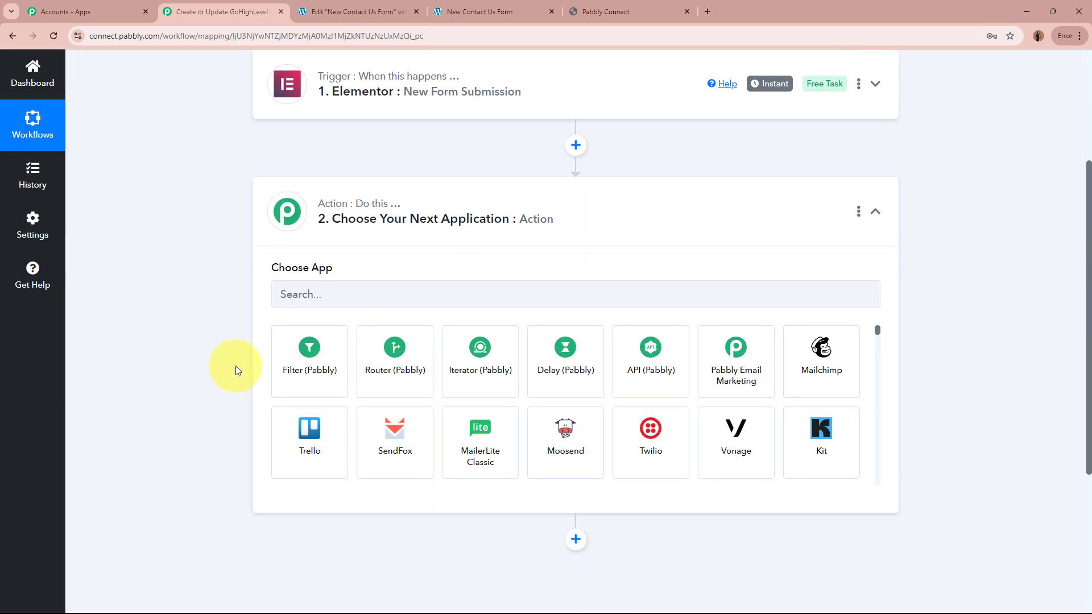
pyautogui.scroll(4, 236, 366)
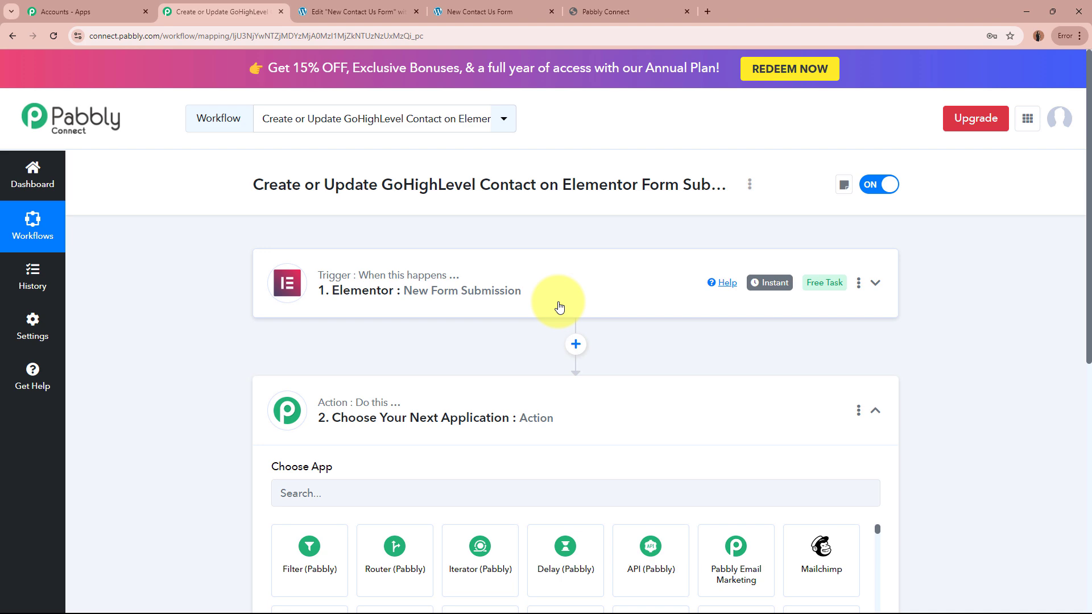
pyautogui.scroll(-2, 560, 310)
pyautogui.click(591, 11)
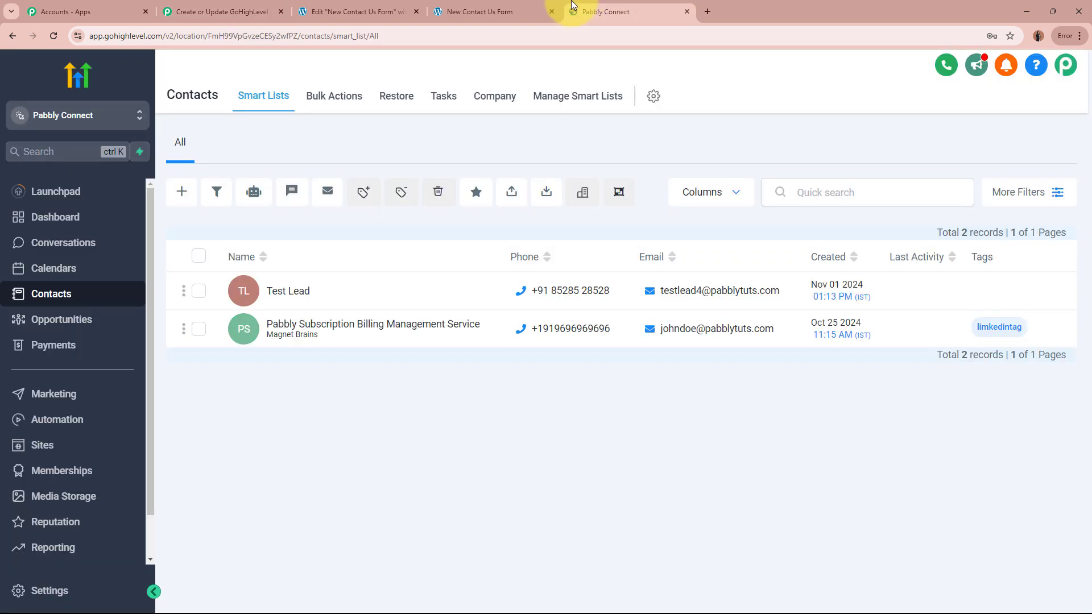
pyautogui.click(227, 12)
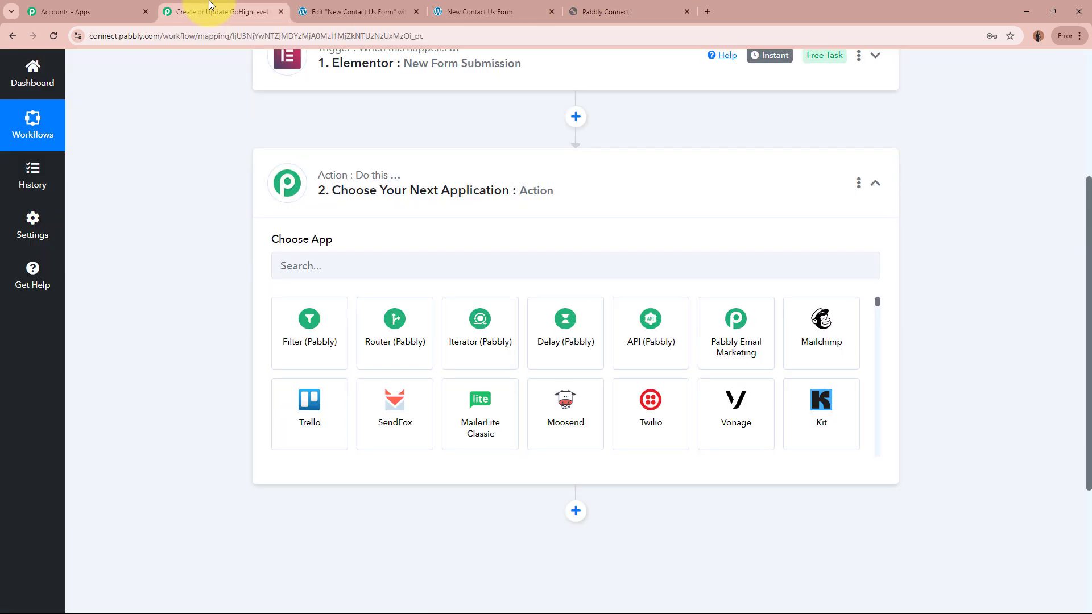
# Search 'Lead' and choose LeadConnector V2 as the action app, then view GoHighLevel contacts.
pyautogui.click(410, 259)
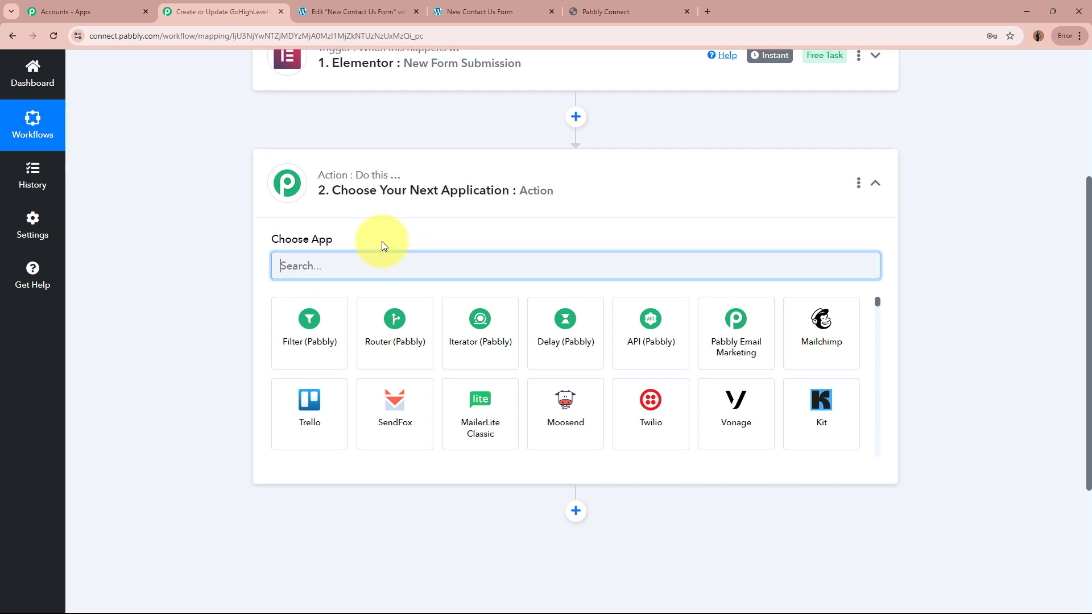
pyautogui.write('Lead')
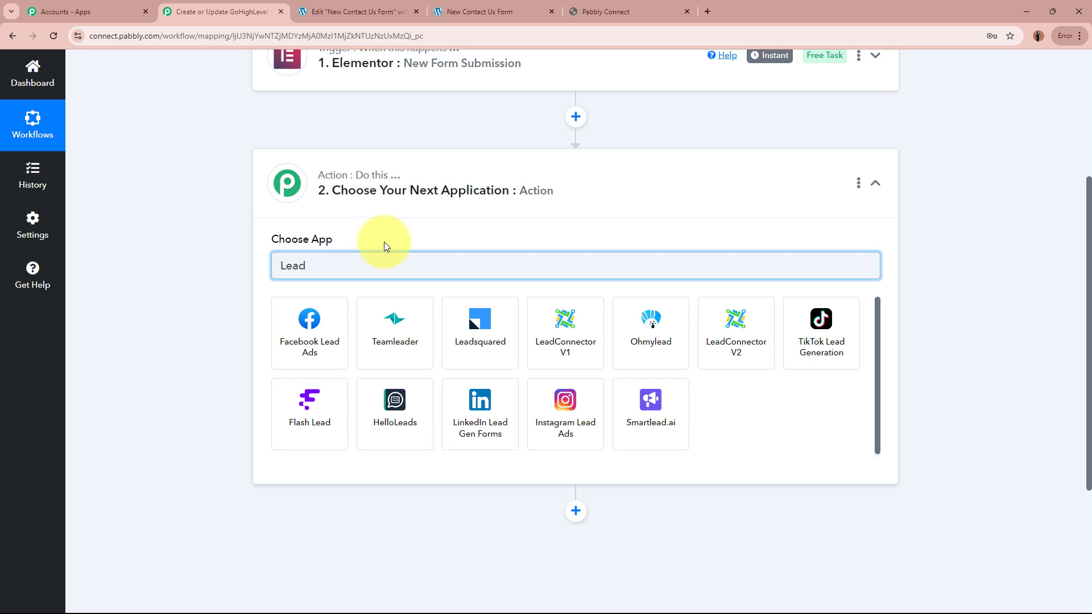
pyautogui.click(707, 334)
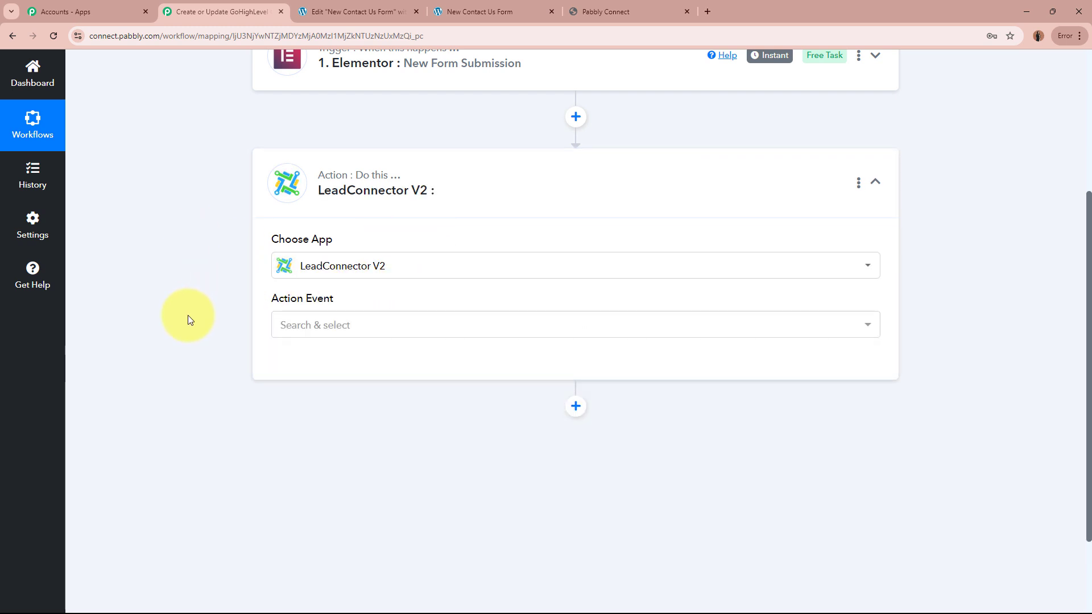
pyautogui.click(653, 6)
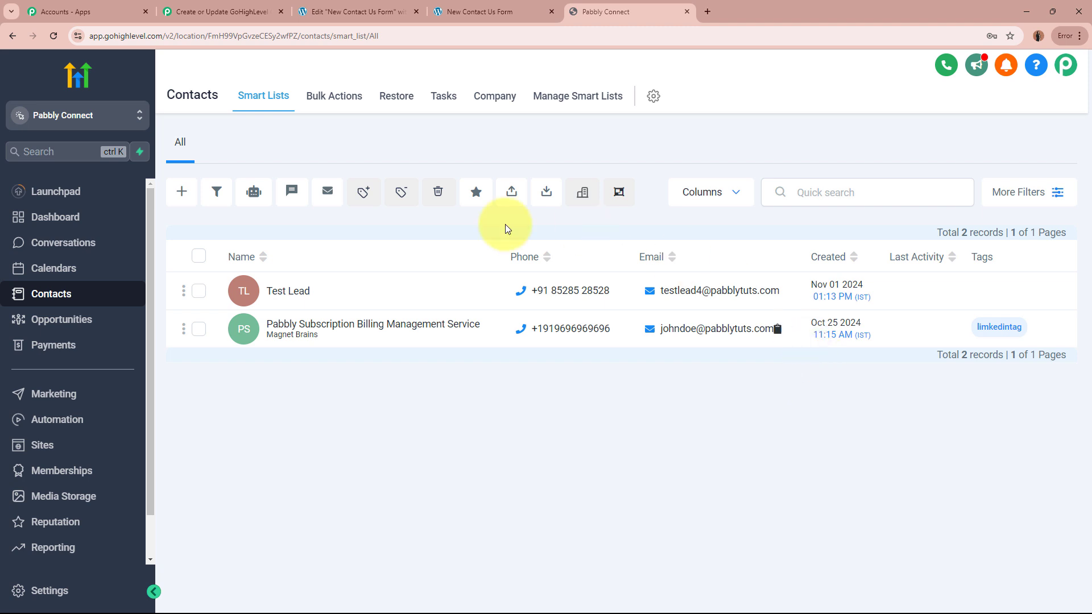
# Glance at the contact form tab, then return to the Pabbly workflow's LeadConnector V2 action step.
pyautogui.click(484, 12)
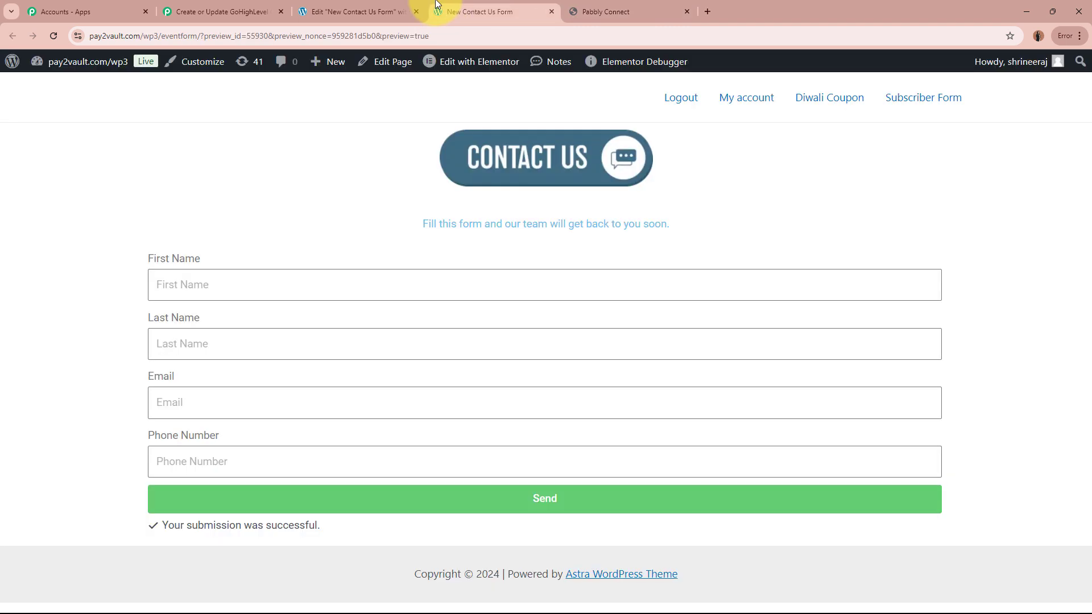
pyautogui.click(595, 6)
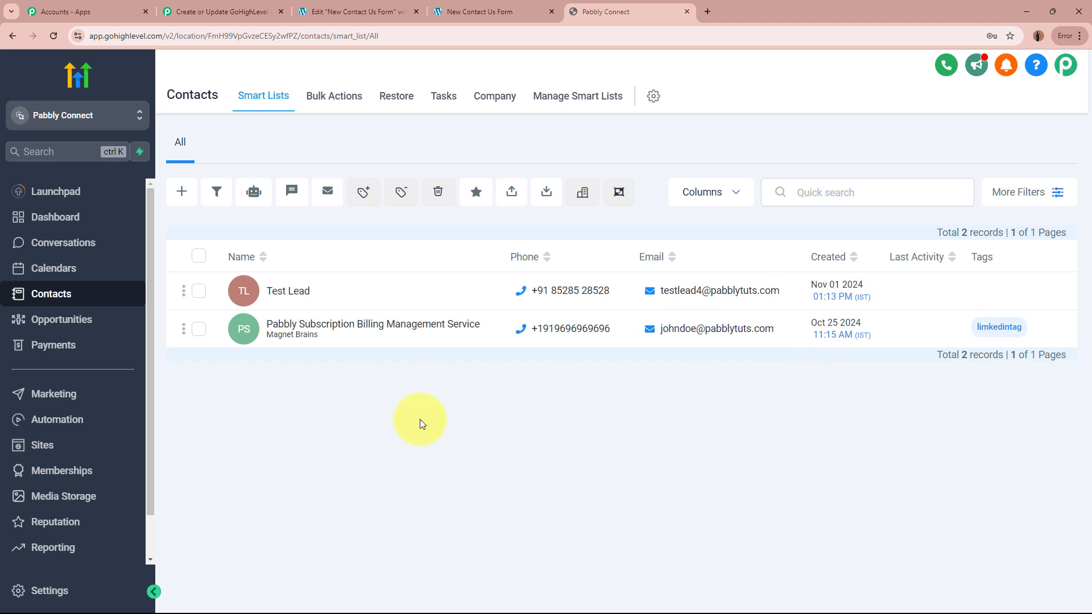
pyautogui.click(227, 13)
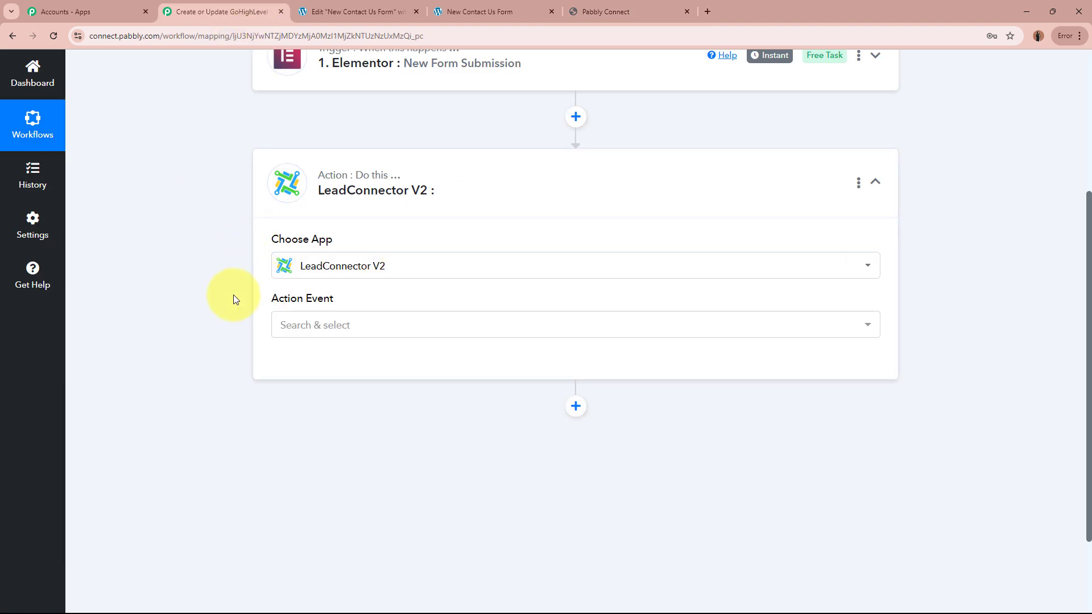
# Set the LeadConnector V2 action event to Create or Update a Contact.
pyautogui.click(340, 325)
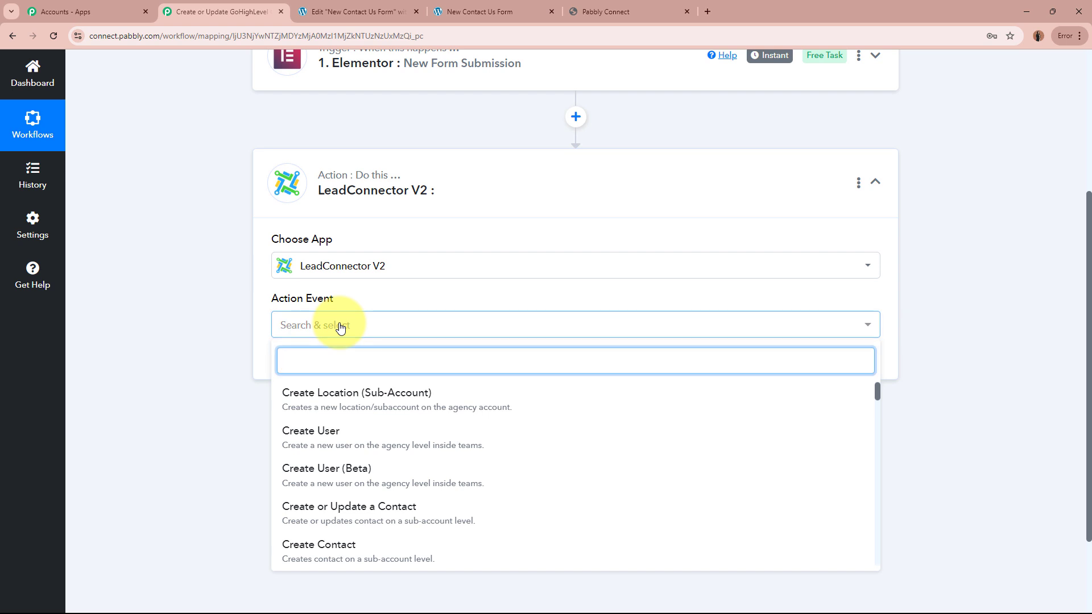
pyautogui.scroll(-1, 341, 480)
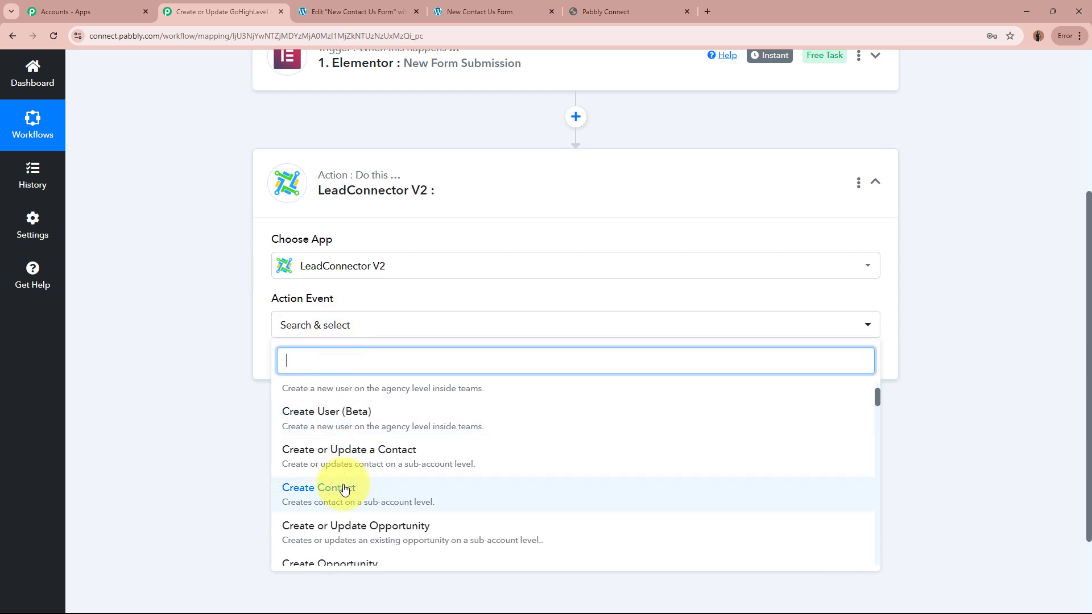
pyautogui.click(344, 458)
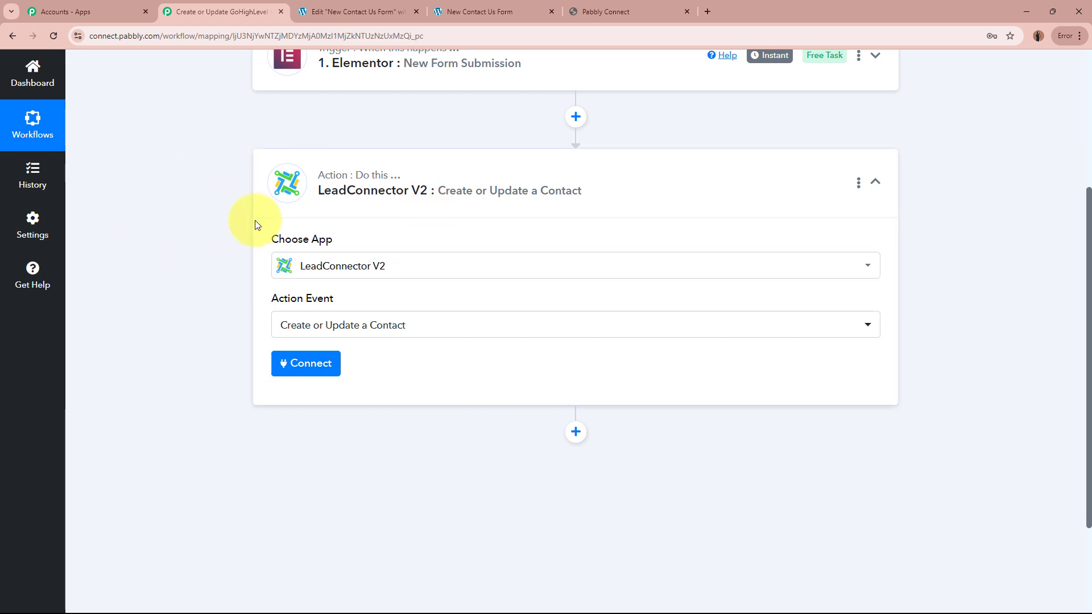
# Add a new LeadConnector V2 connection authorized on the Pabbly Connect sub-account.
pyautogui.click(325, 364)
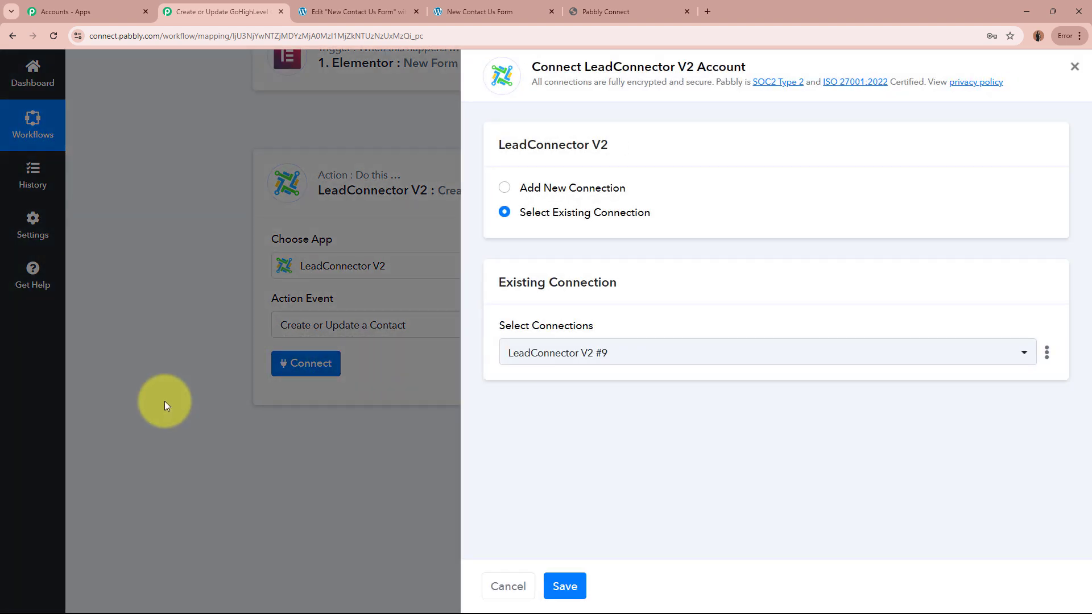
pyautogui.click(502, 189)
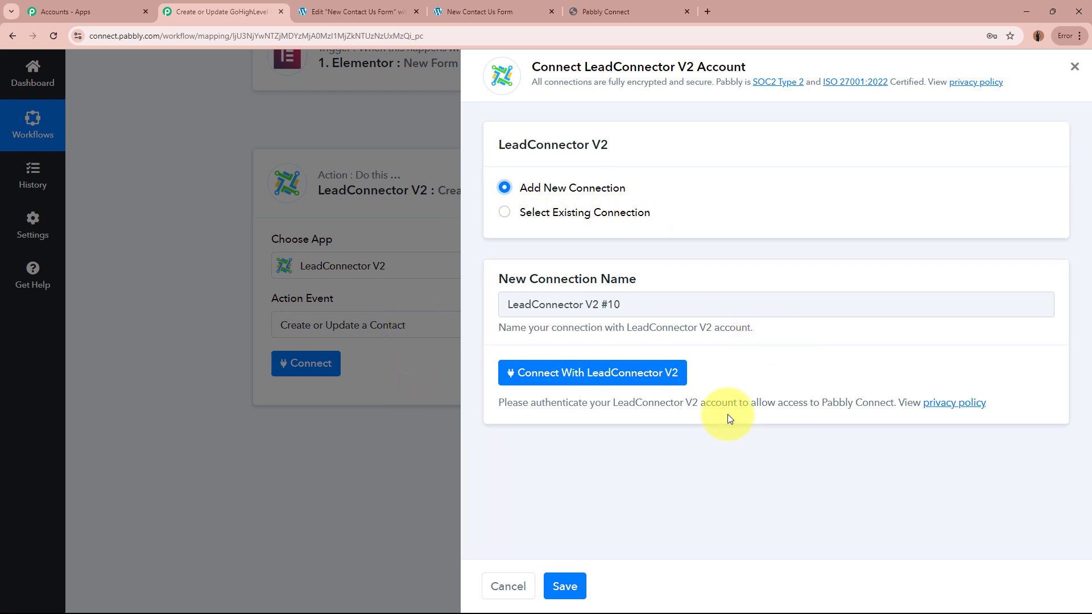
pyautogui.click(674, 375)
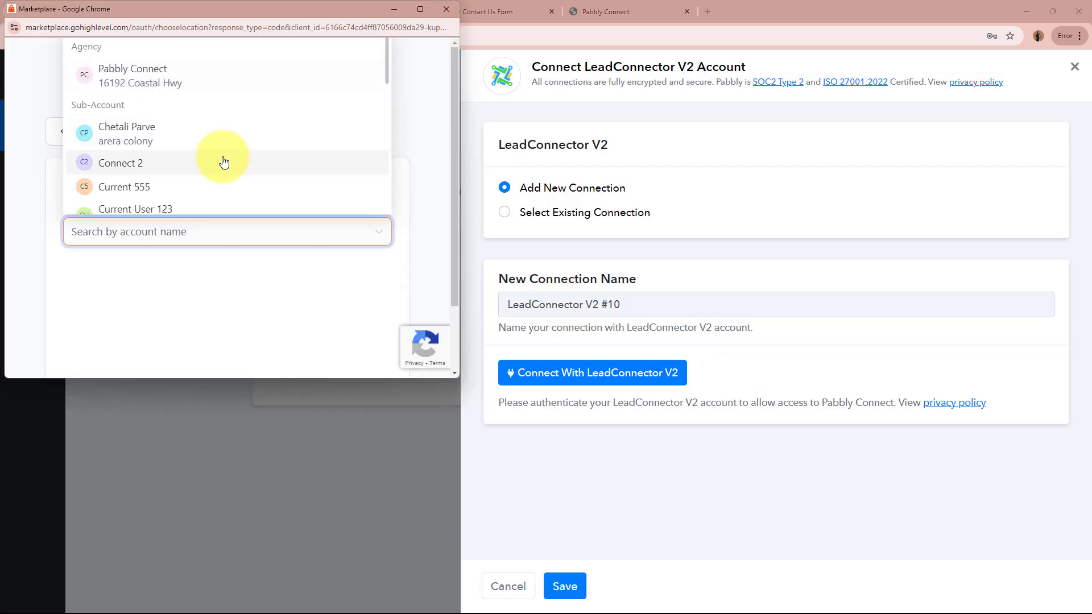
pyautogui.scroll(-3, 220, 161)
pyautogui.scroll(-10, 224, 163)
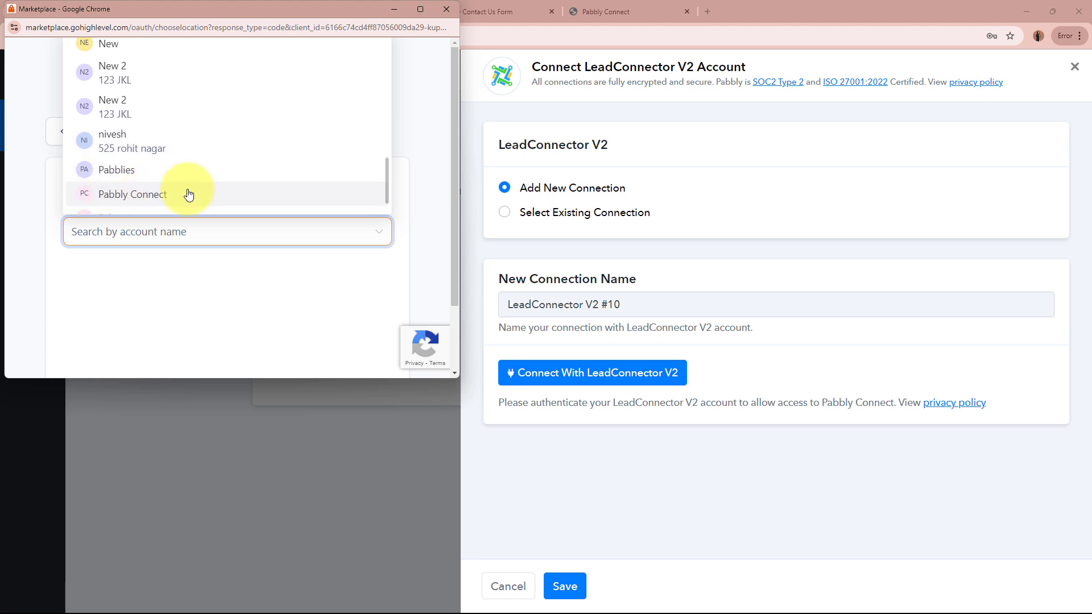
pyautogui.click(188, 194)
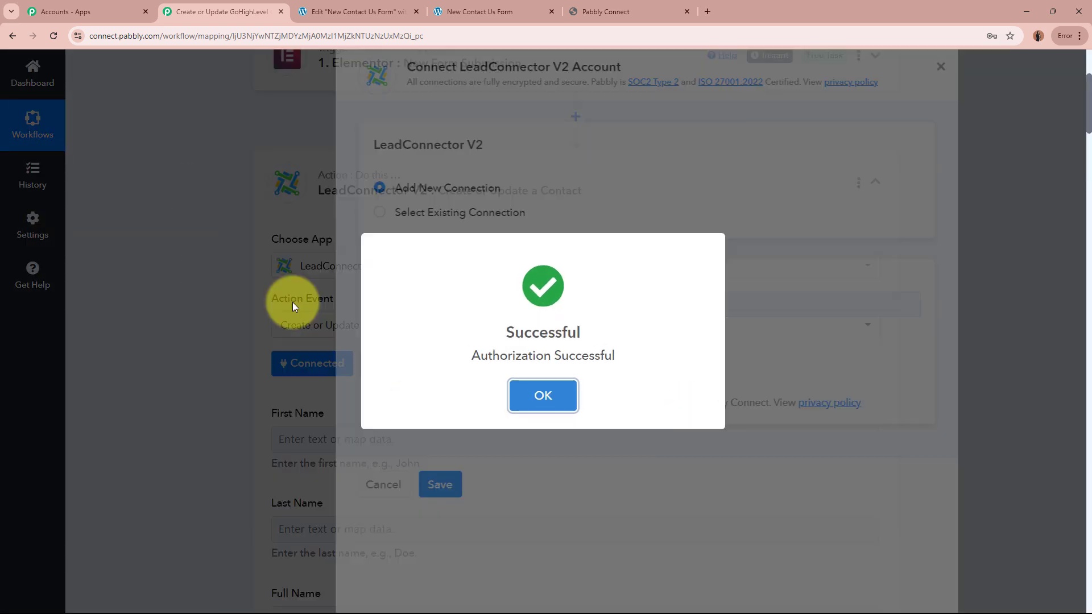
pyautogui.click(543, 394)
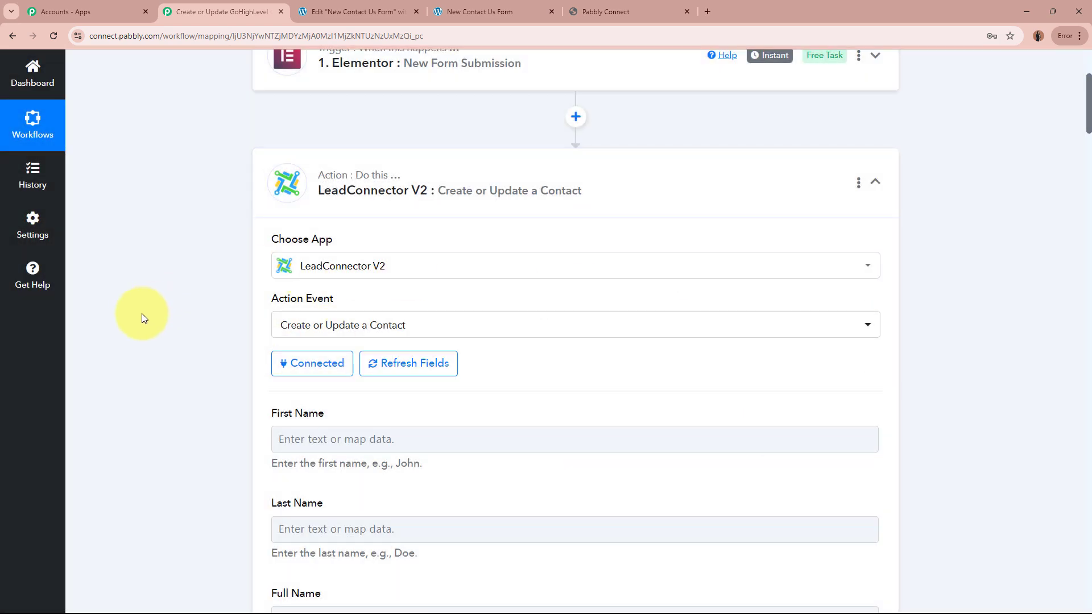
# Map the Elementor submission's First Name value into the contact's First Name field.
pyautogui.scroll(-3, 164, 330)
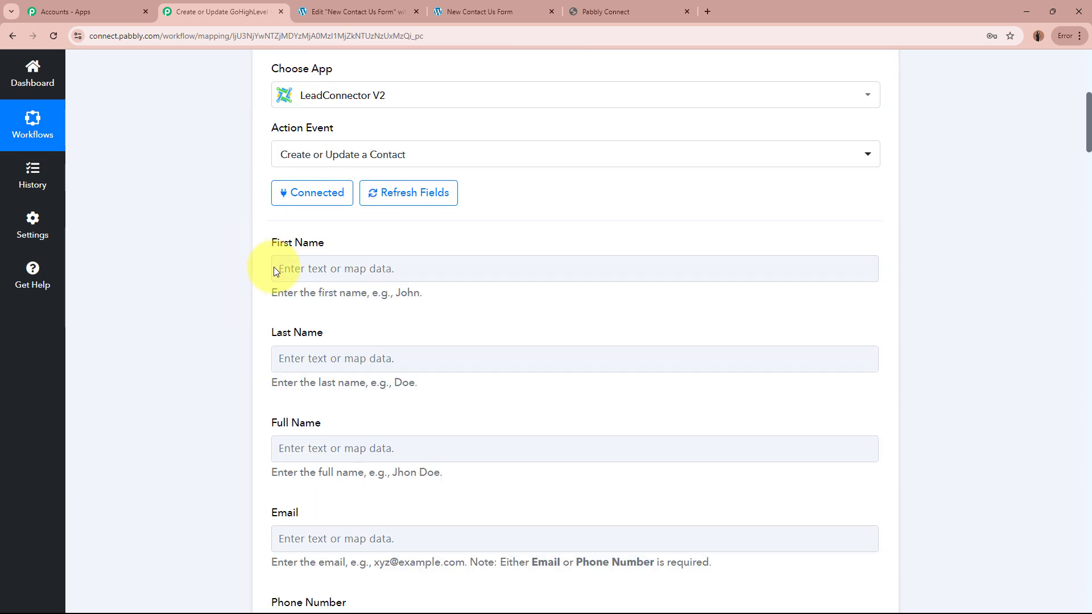
pyautogui.scroll(-5, 843, 476)
pyautogui.scroll(6, 909, 471)
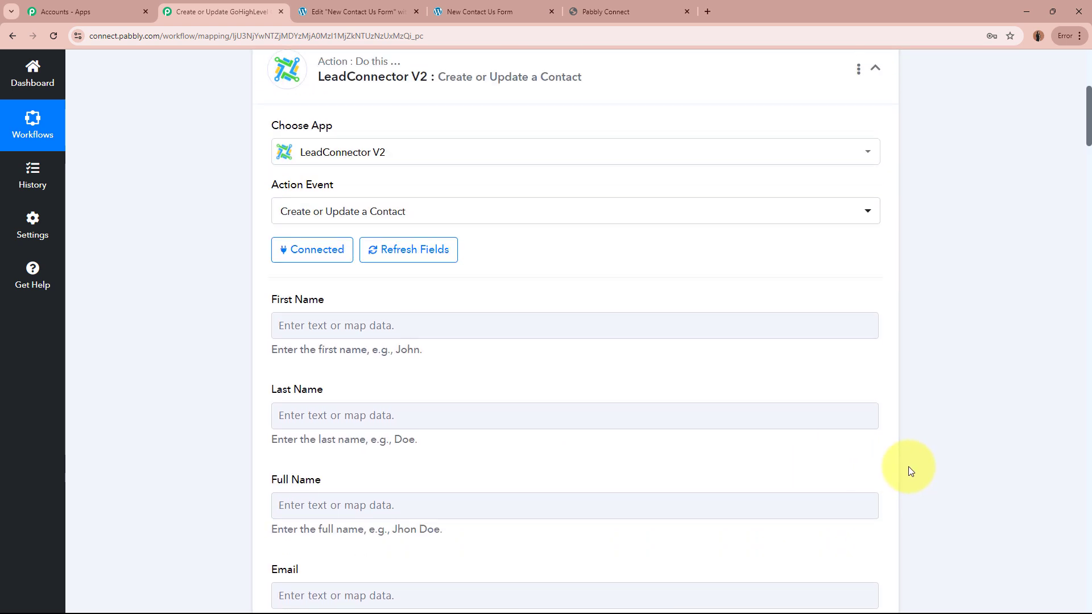
pyautogui.scroll(-1, 909, 471)
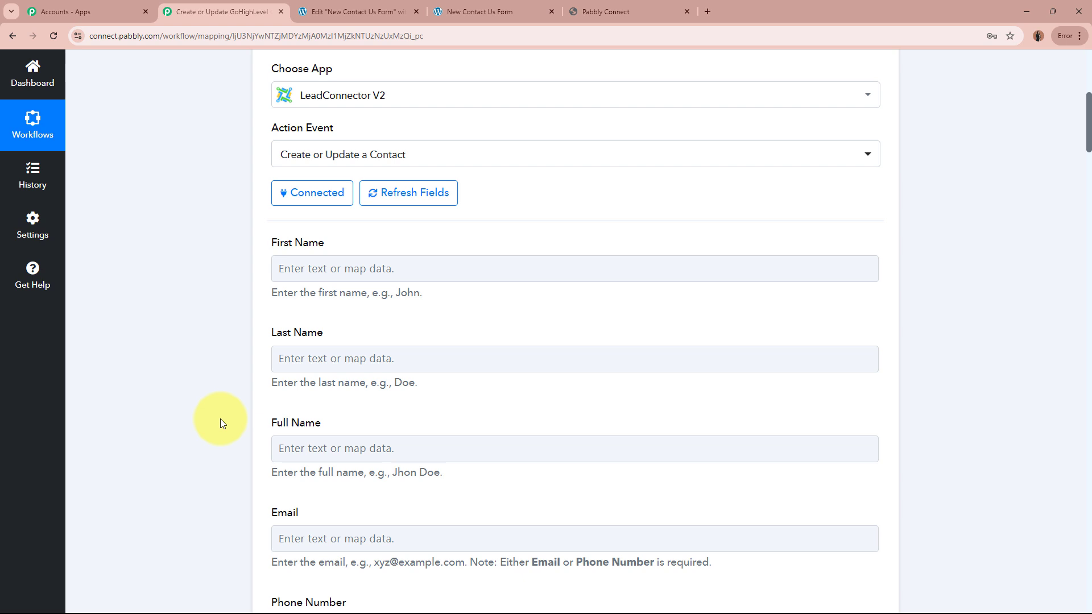
pyautogui.scroll(7, 220, 418)
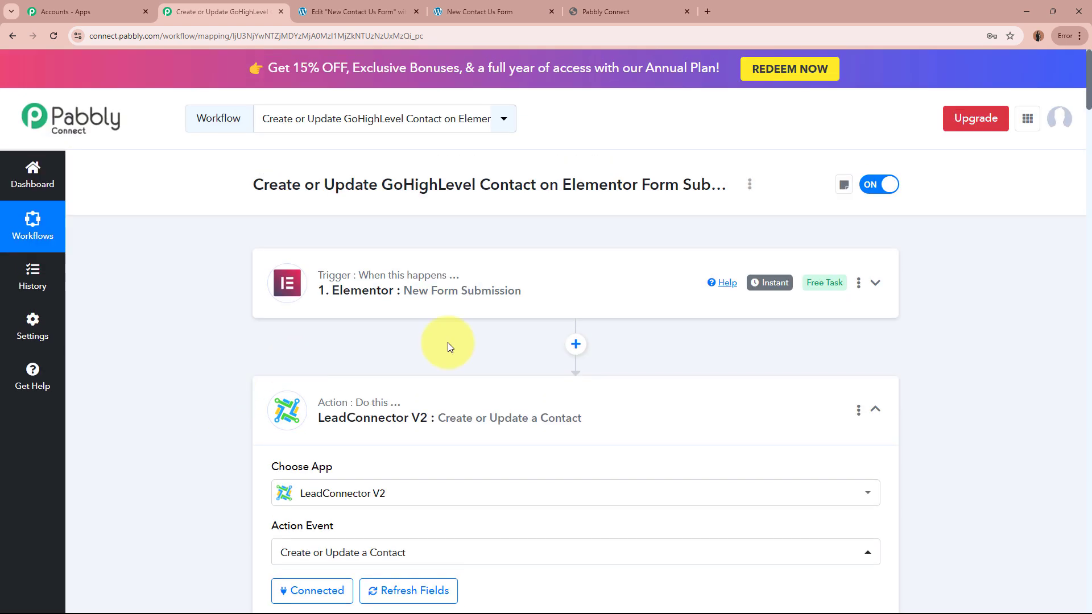
pyautogui.scroll(-7, 221, 419)
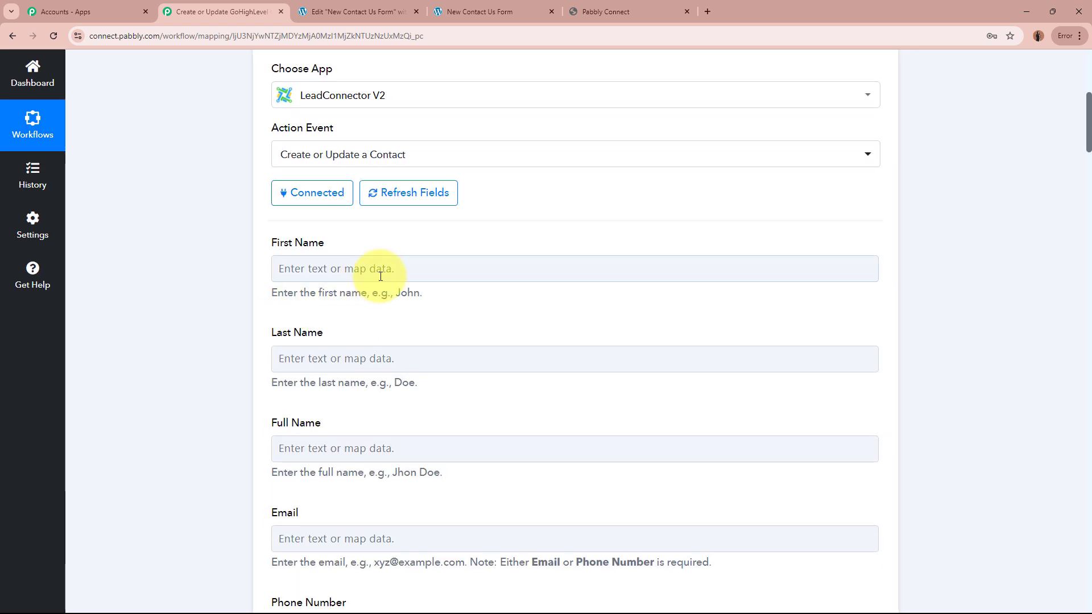
pyautogui.click(377, 271)
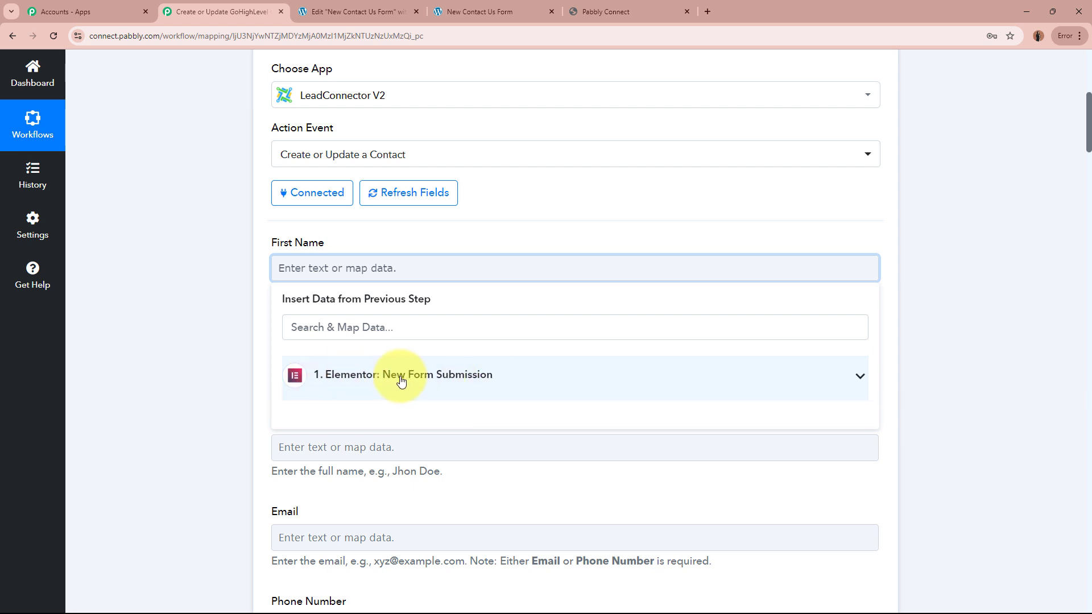
pyautogui.click(501, 377)
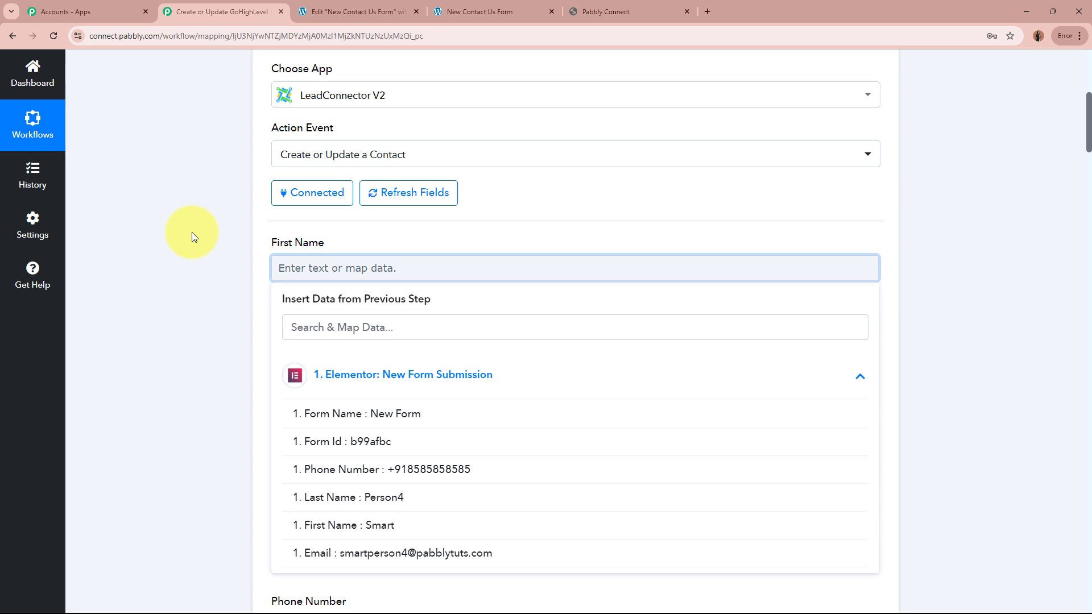
pyautogui.scroll(4, 192, 232)
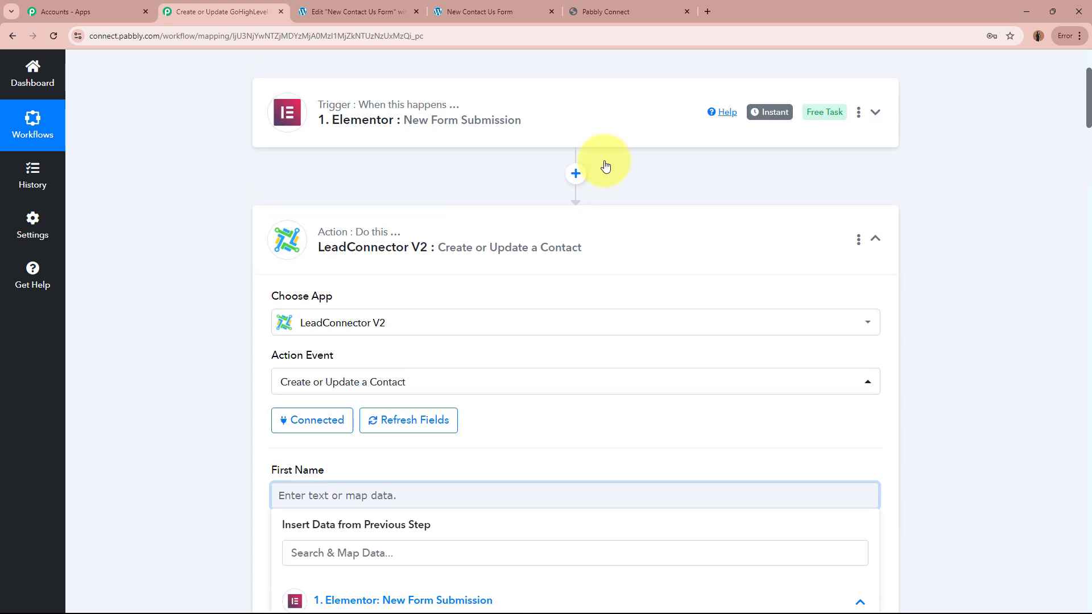
pyautogui.scroll(-4, 193, 305)
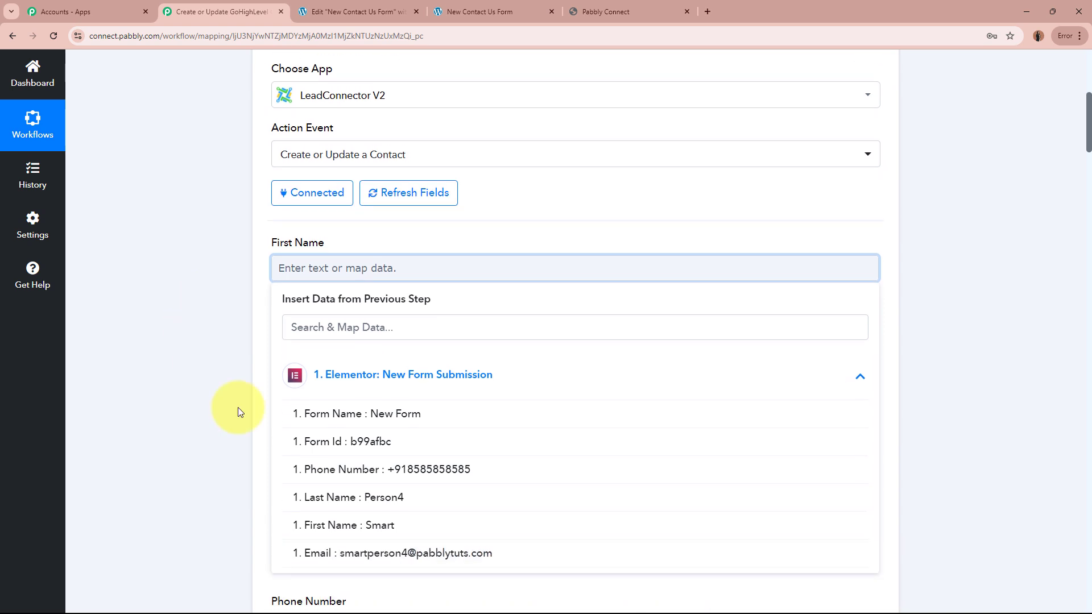
pyautogui.click(432, 536)
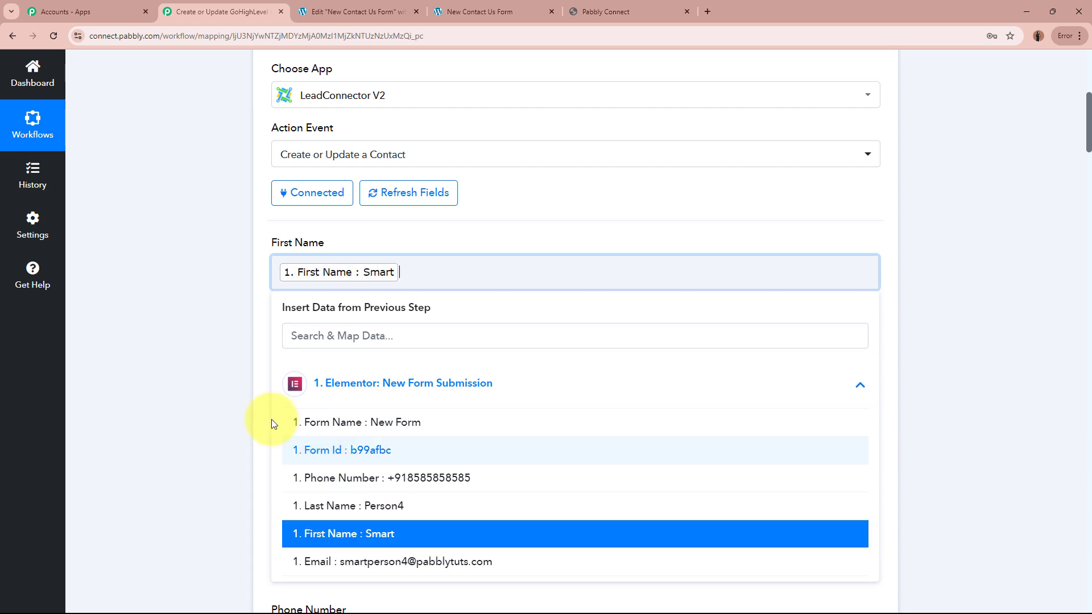
pyautogui.click(183, 353)
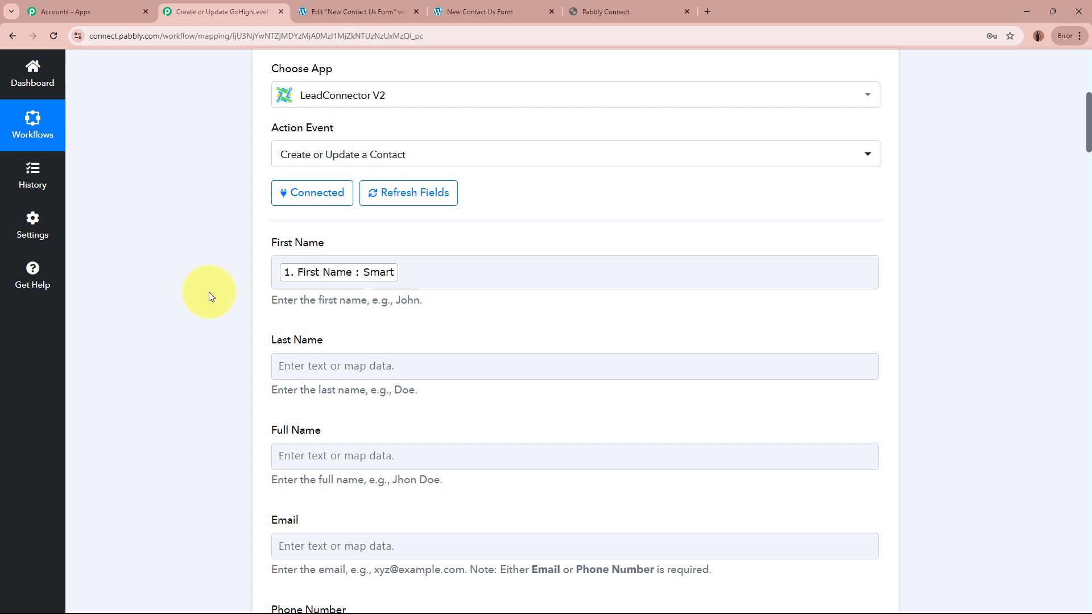
pyautogui.scroll(6, 209, 291)
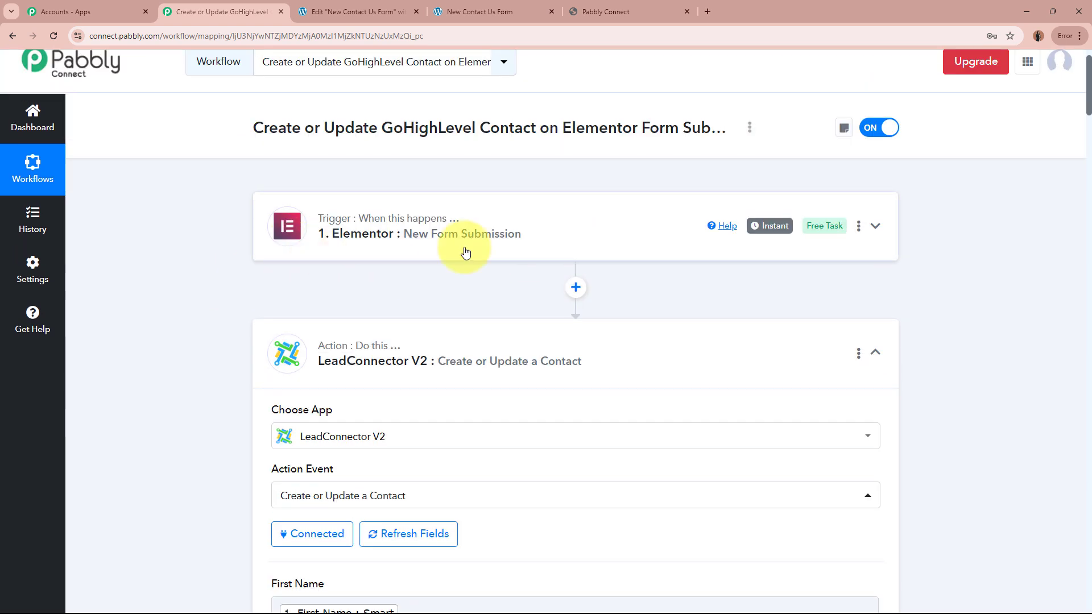
pyautogui.scroll(-6, 192, 335)
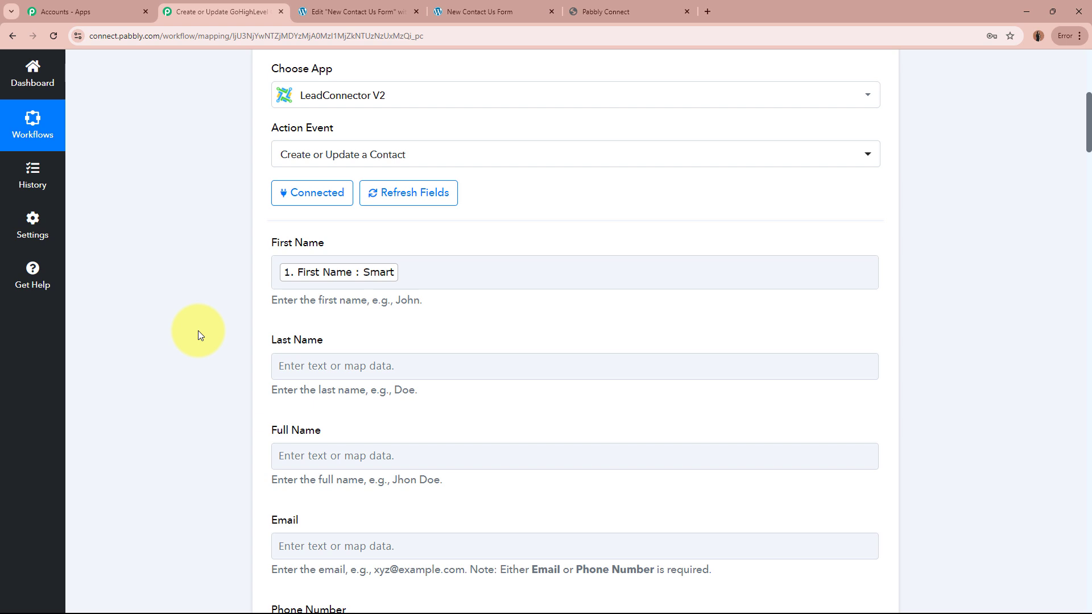
pyautogui.scroll(-1, 197, 330)
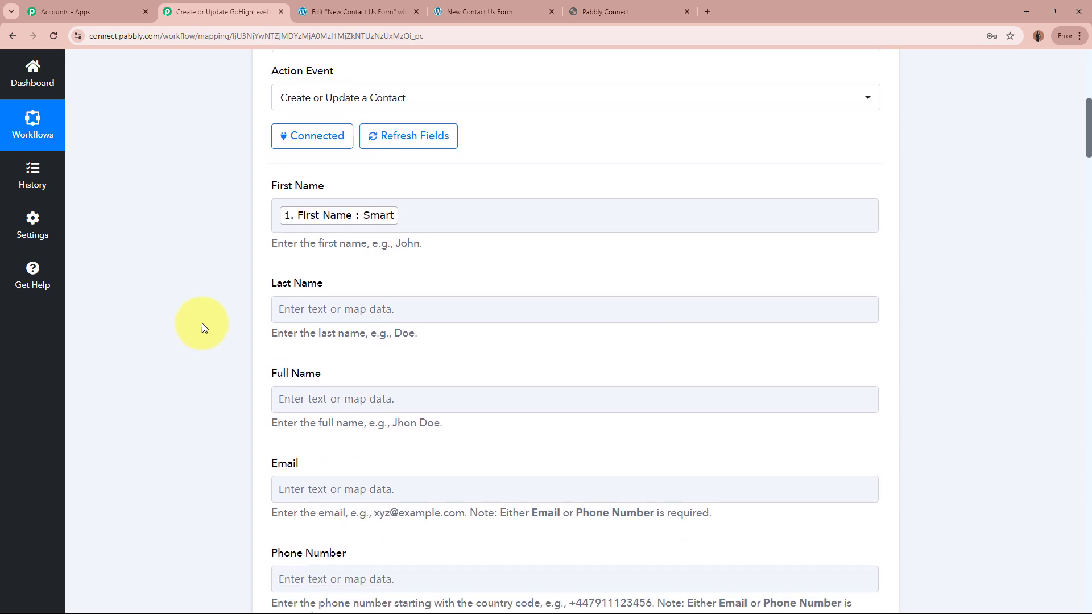
# Map the submitted Last Name and Email into the contact's Last Name and Email fields.
pyautogui.click(402, 309)
pyautogui.click(532, 421)
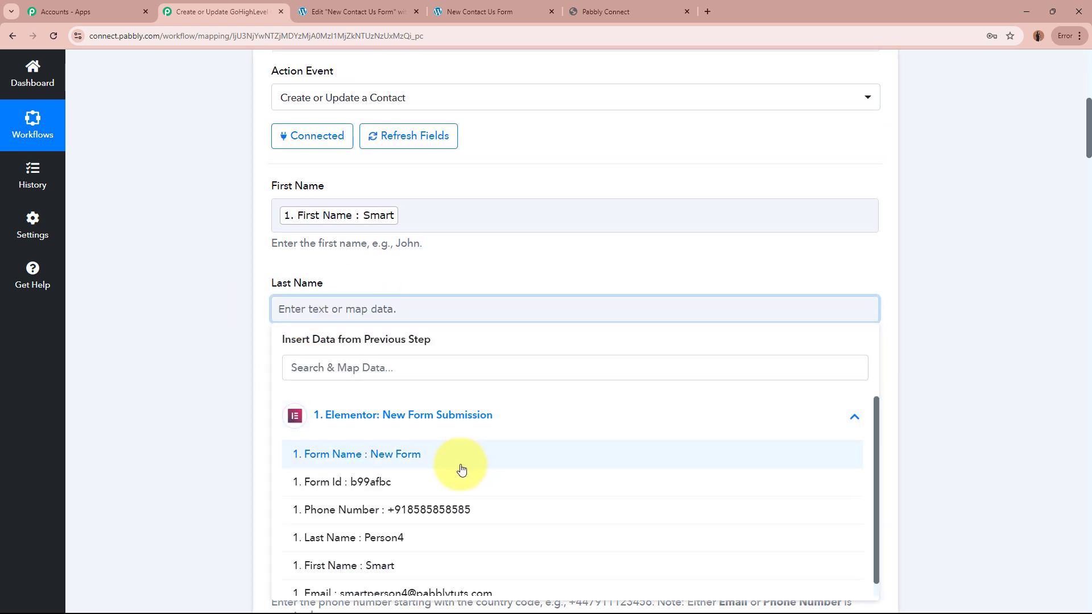
pyautogui.click(434, 543)
pyautogui.click(207, 356)
pyautogui.scroll(-4, 244, 329)
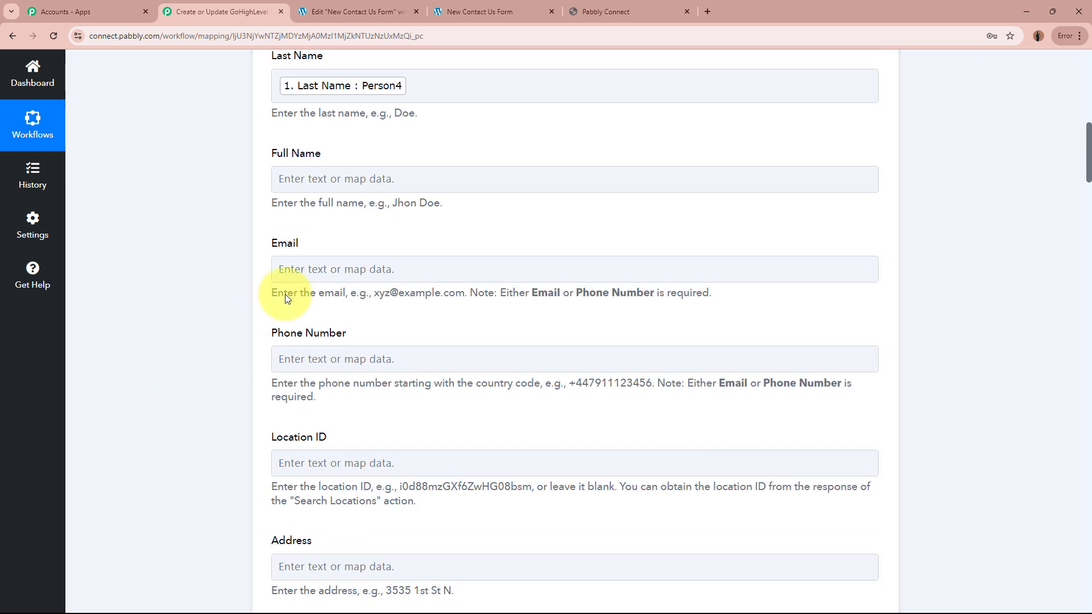
pyautogui.scroll(3, 487, 199)
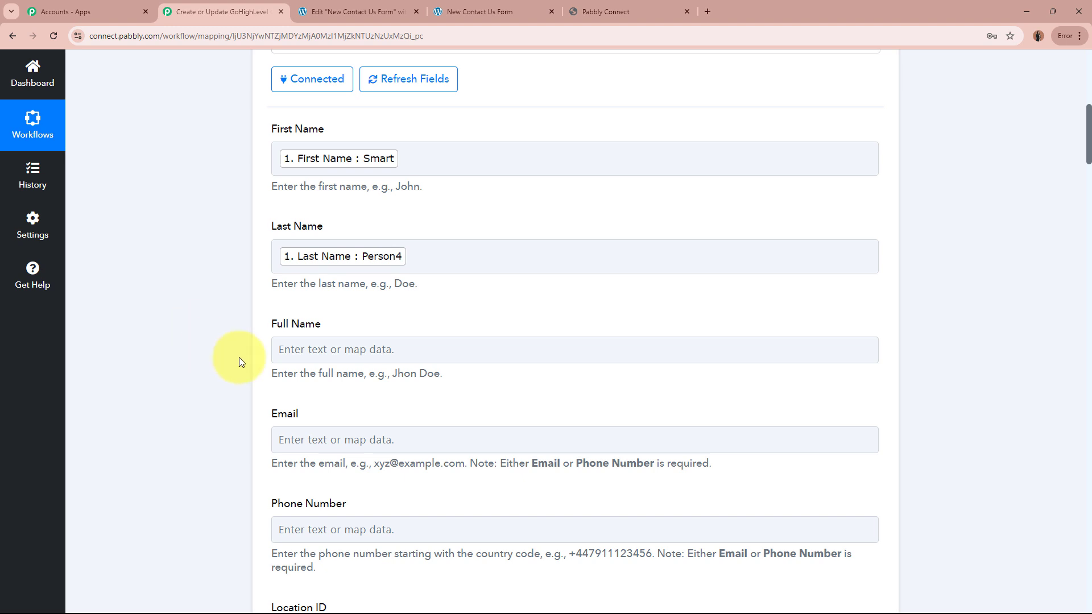
pyautogui.scroll(-2, 223, 345)
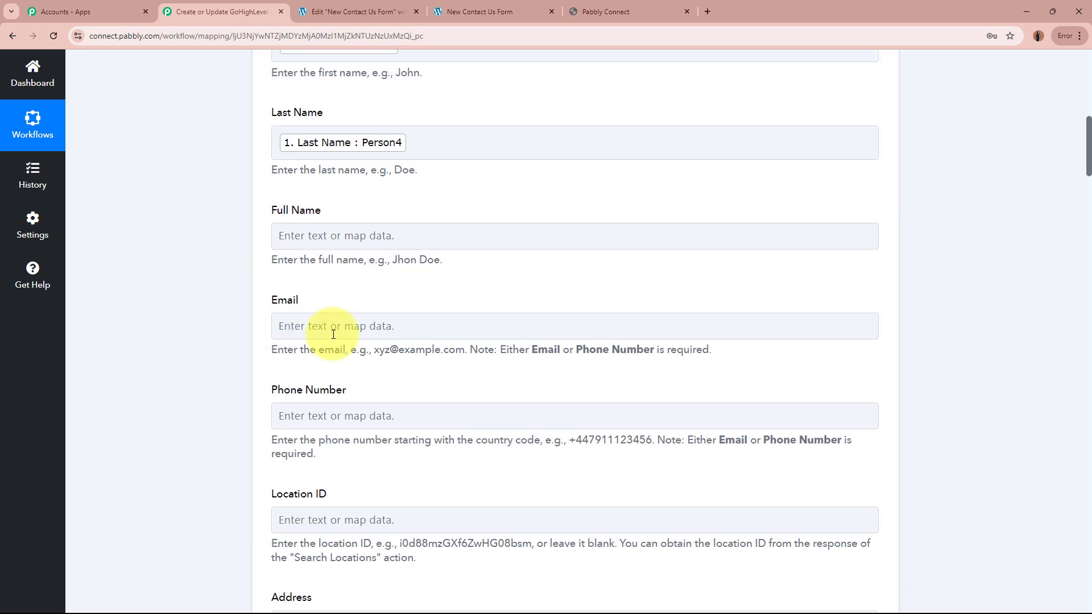
pyautogui.click(333, 334)
pyautogui.scroll(-2, 131, 322)
pyautogui.click(419, 316)
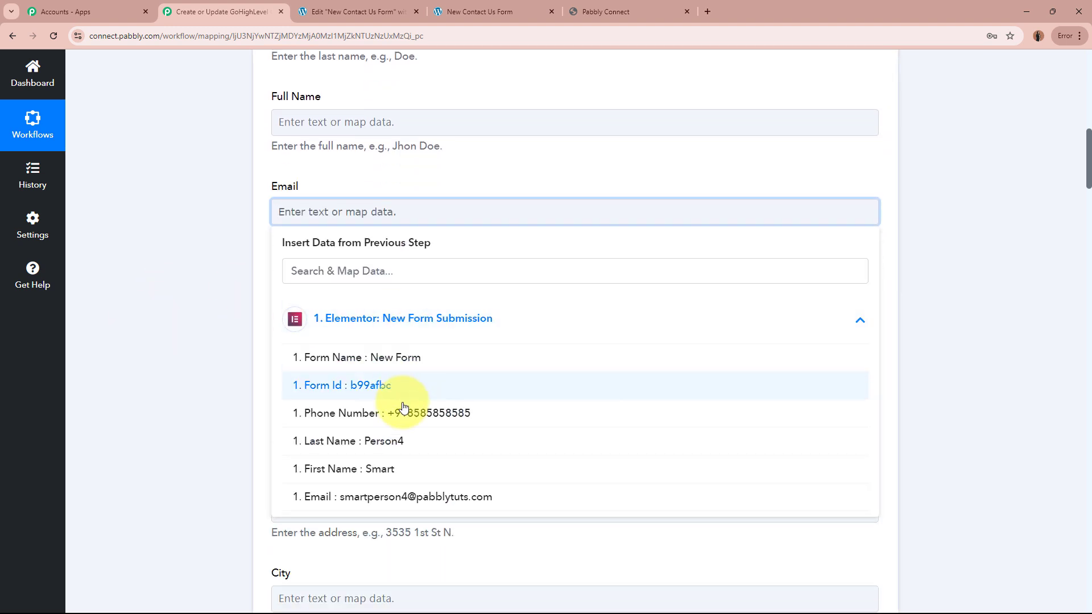
pyautogui.click(401, 490)
# Map the submitted Phone Number into the contact's Phone Number field.
pyautogui.scroll(-1, 220, 278)
pyautogui.click(367, 252)
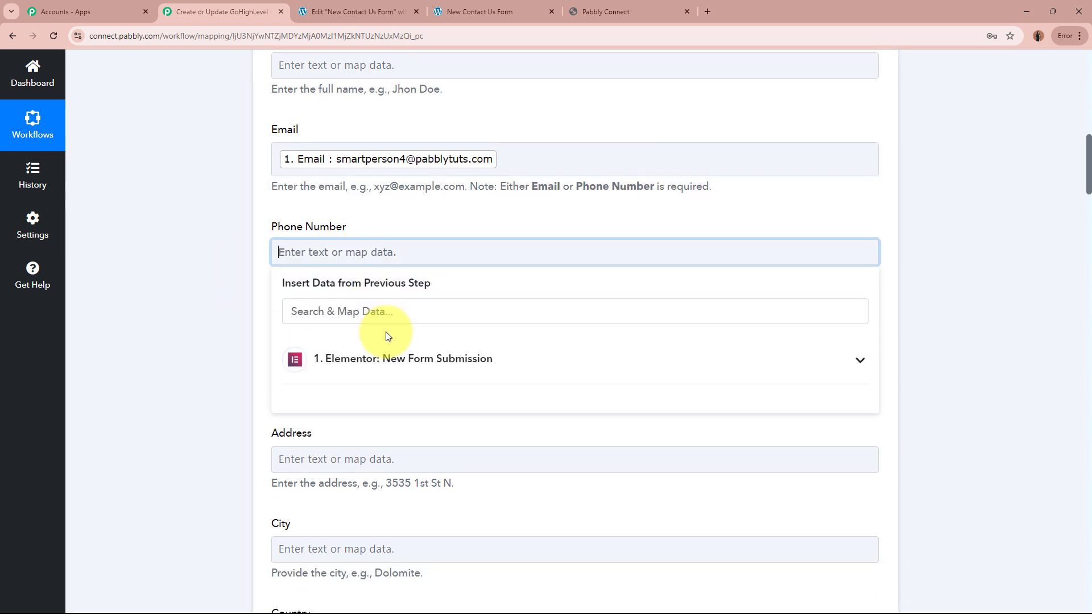
pyautogui.click(390, 355)
pyautogui.click(439, 457)
pyautogui.click(184, 322)
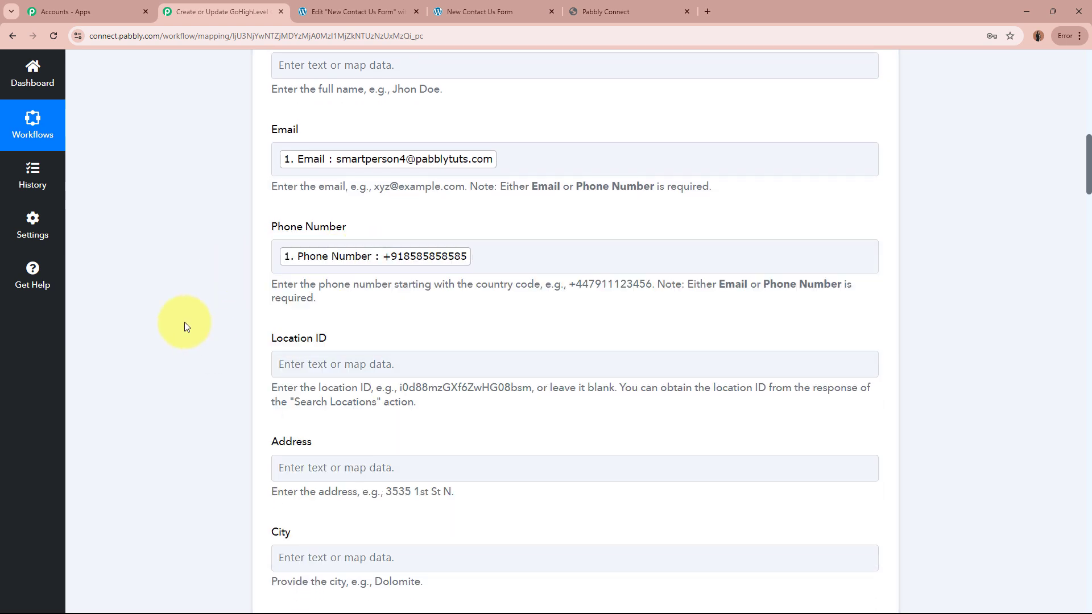
pyautogui.scroll(-2, 183, 322)
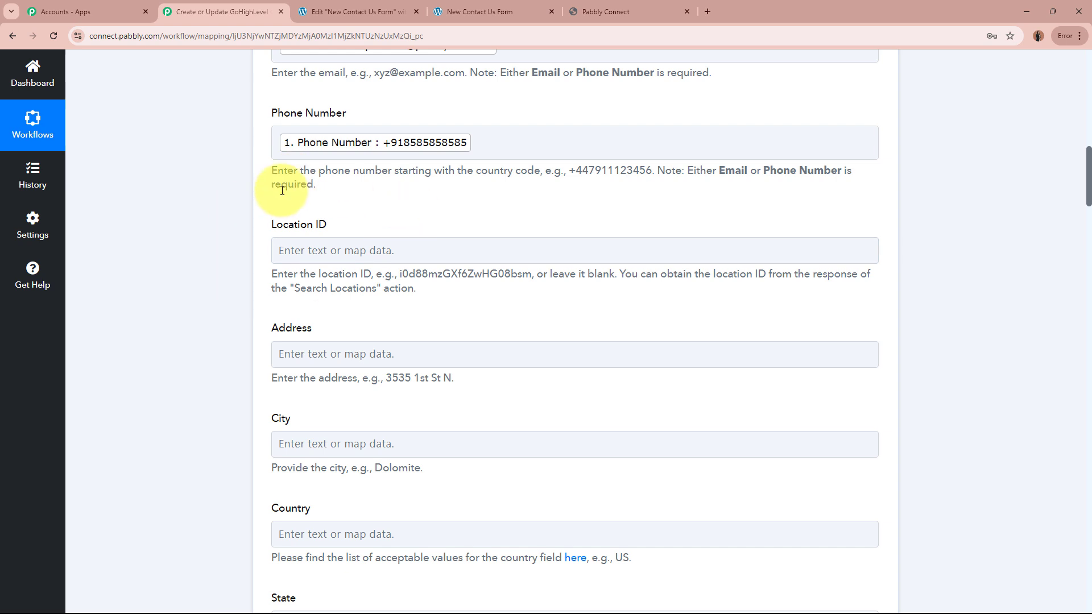
pyautogui.scroll(-5, 267, 245)
pyautogui.scroll(-3, 701, 388)
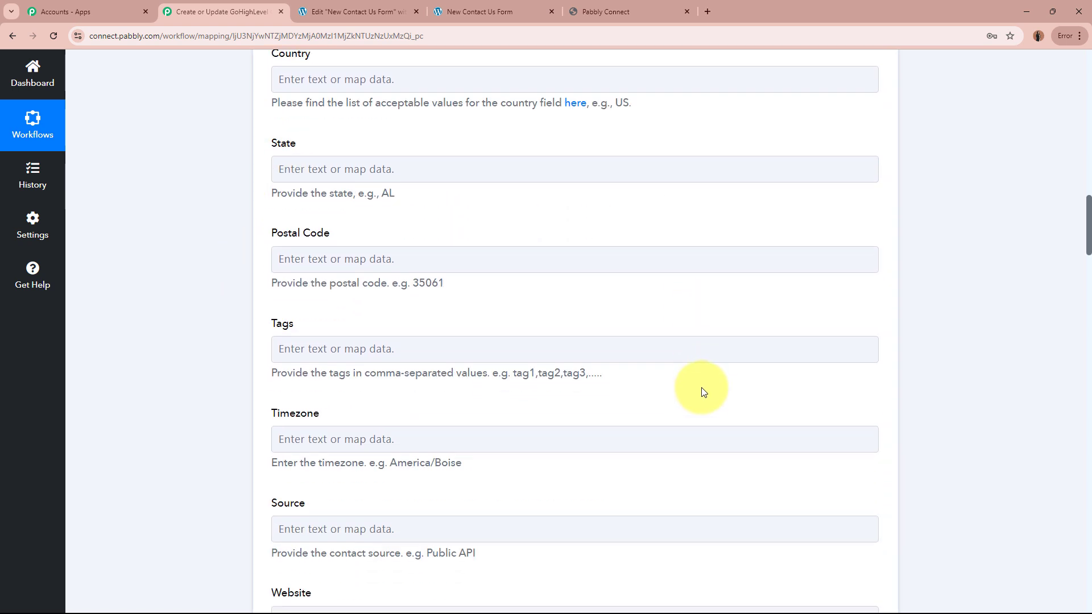
pyautogui.scroll(-3, 695, 383)
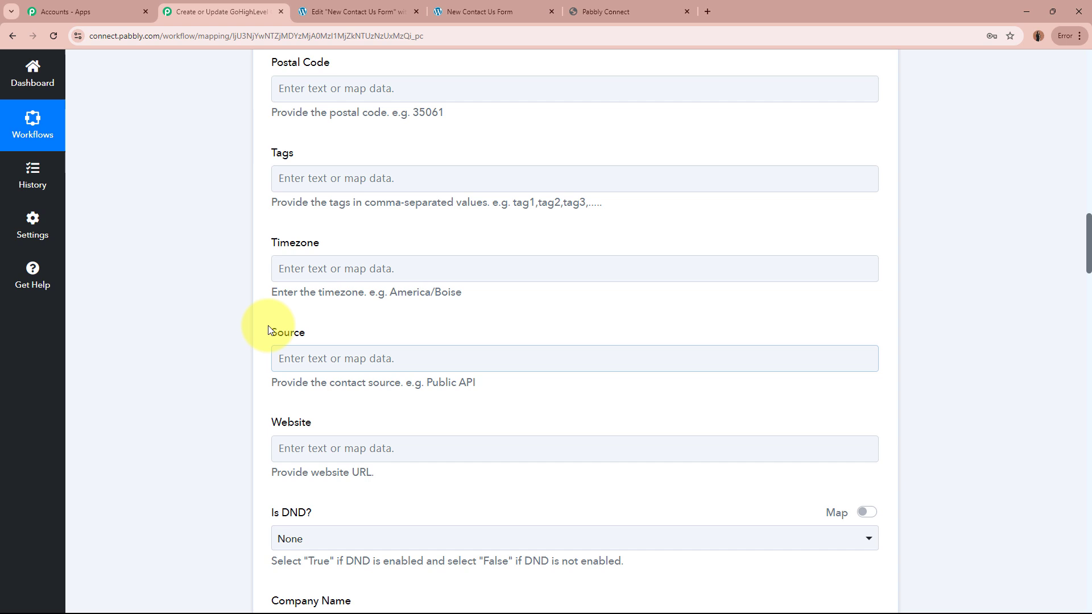
# Enter 'Elementor Form Submission' as the contact's Source.
pyautogui.click(347, 357)
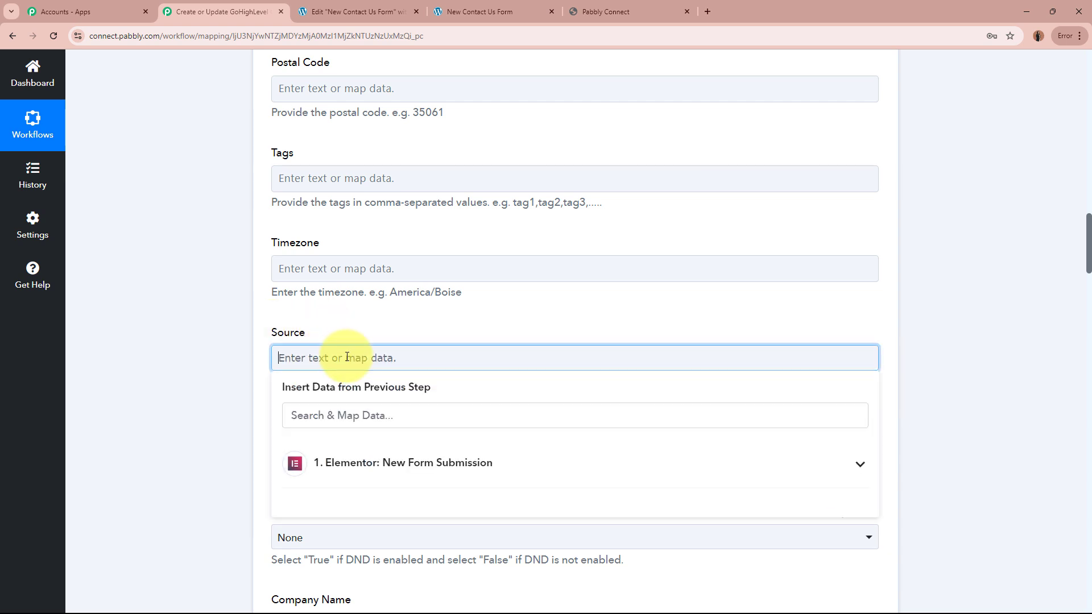
pyautogui.write('Elementor Form Submission')
pyautogui.click(200, 339)
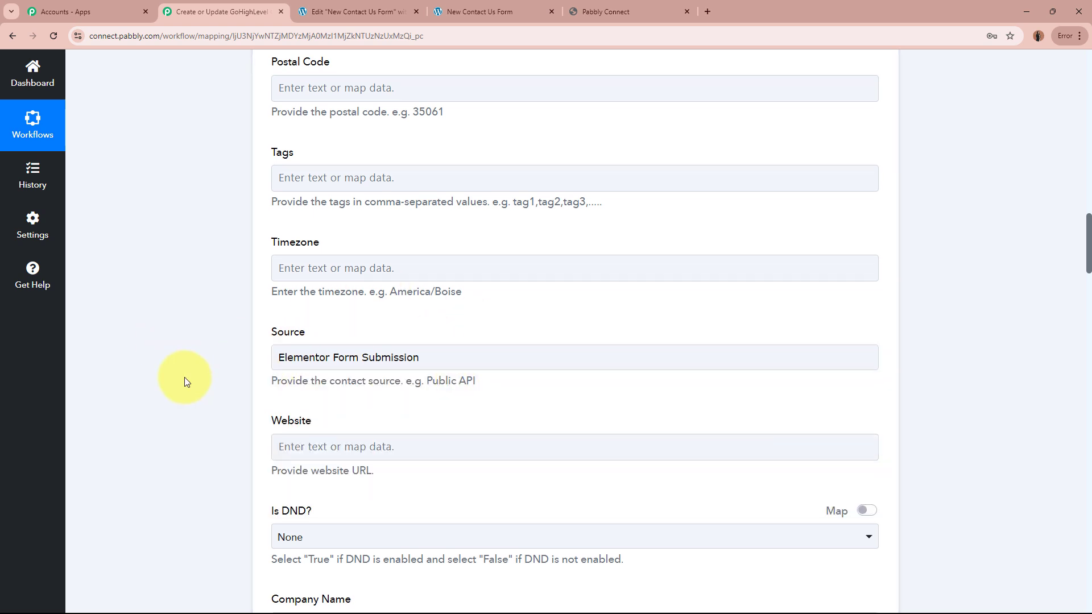
pyautogui.scroll(-9, 184, 377)
pyautogui.scroll(-16, 188, 377)
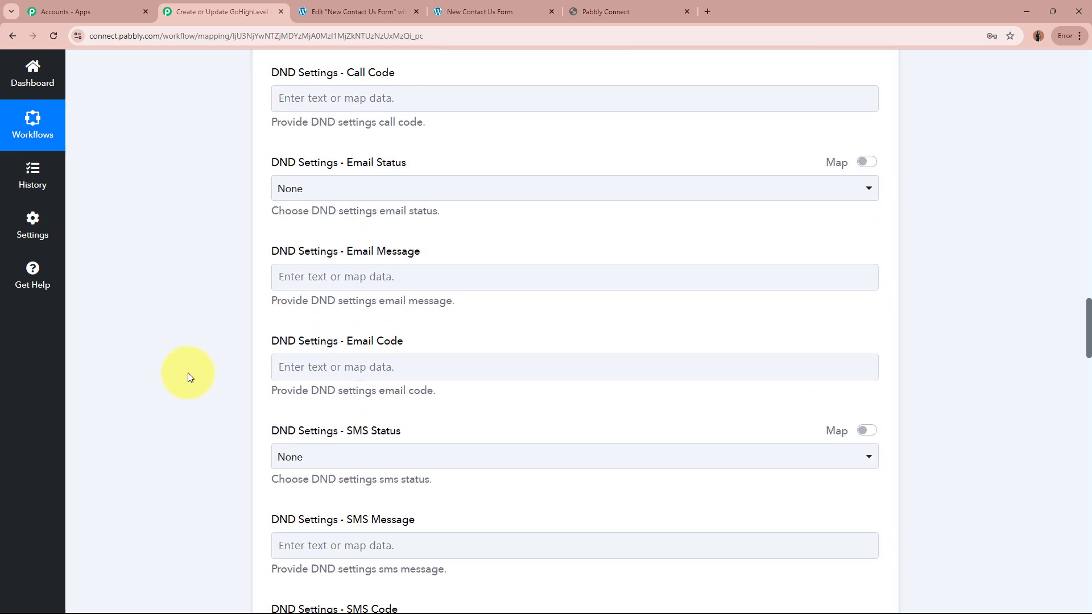
pyautogui.scroll(-4, 188, 377)
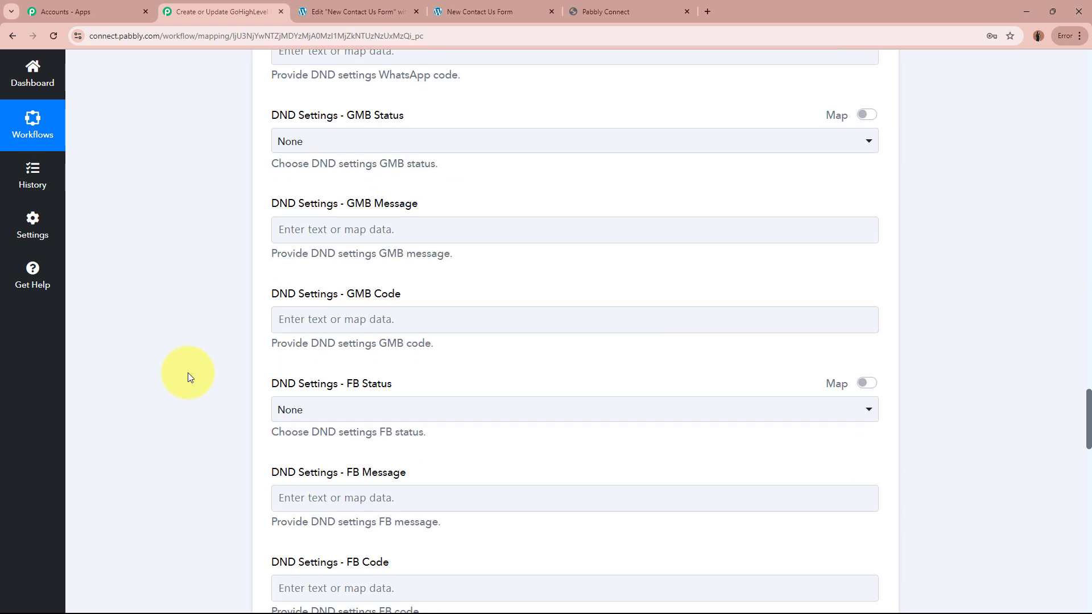
pyautogui.scroll(-8, 189, 376)
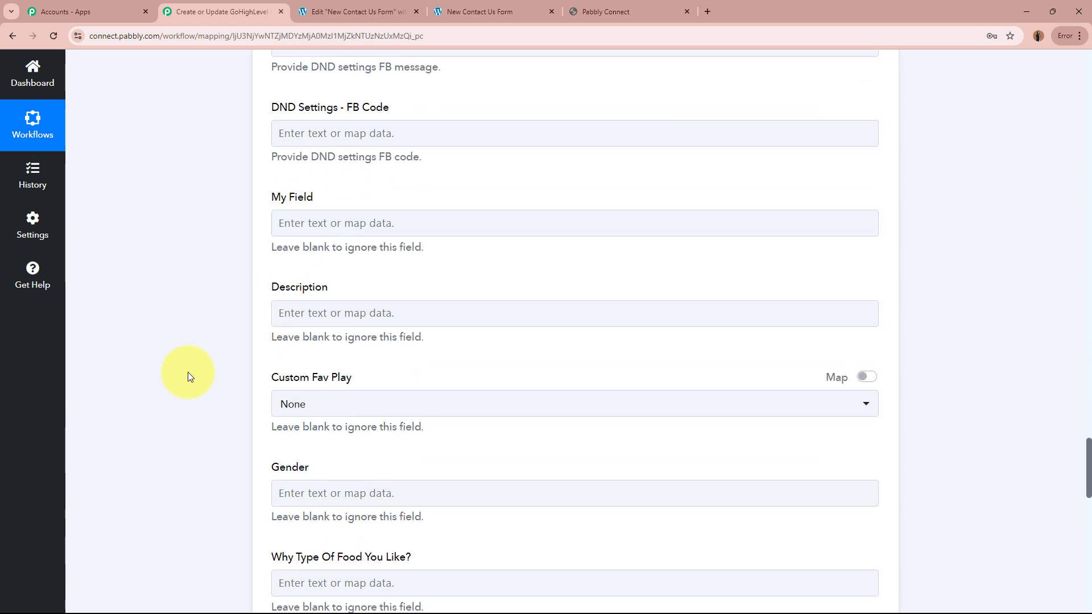
# Enter 'New Lead Received' in the LeadConnector V2 action's Description field.
pyautogui.click(387, 314)
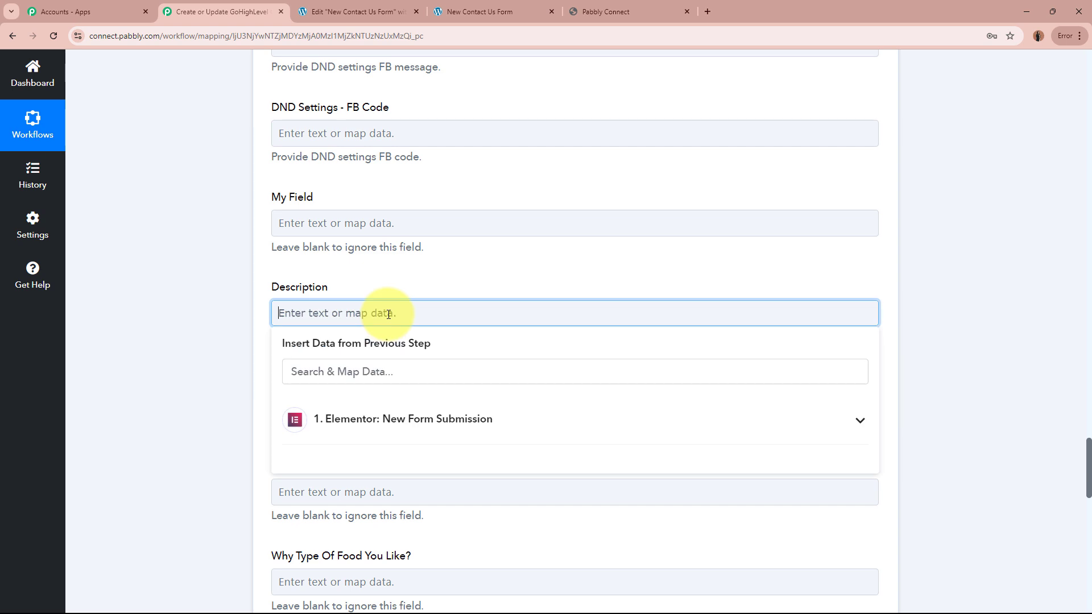
pyautogui.write('New Lead Received')
pyautogui.click(493, 358)
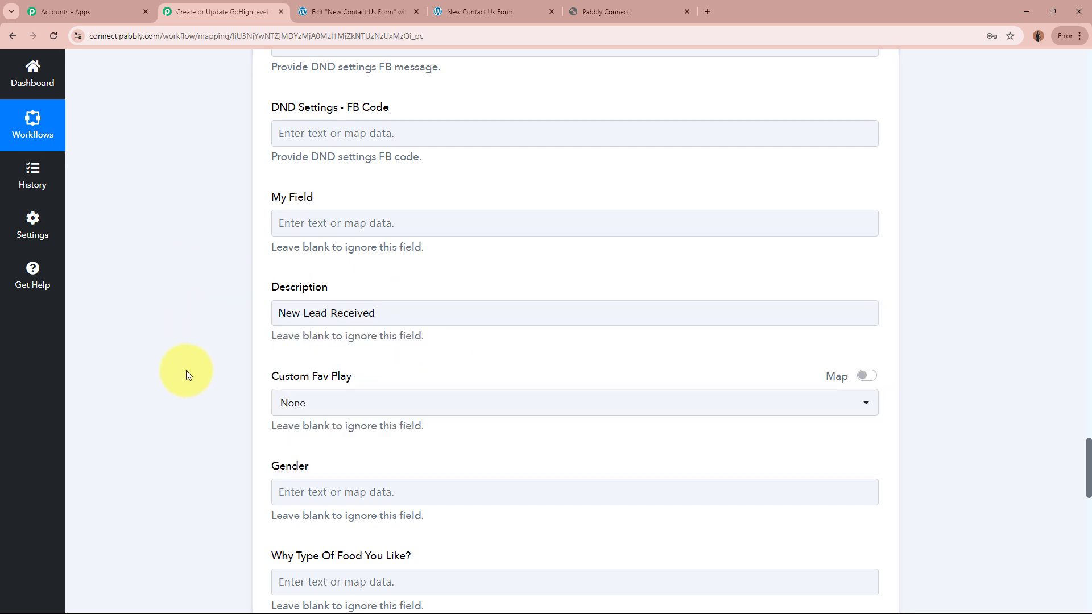
pyautogui.scroll(-10, 173, 451)
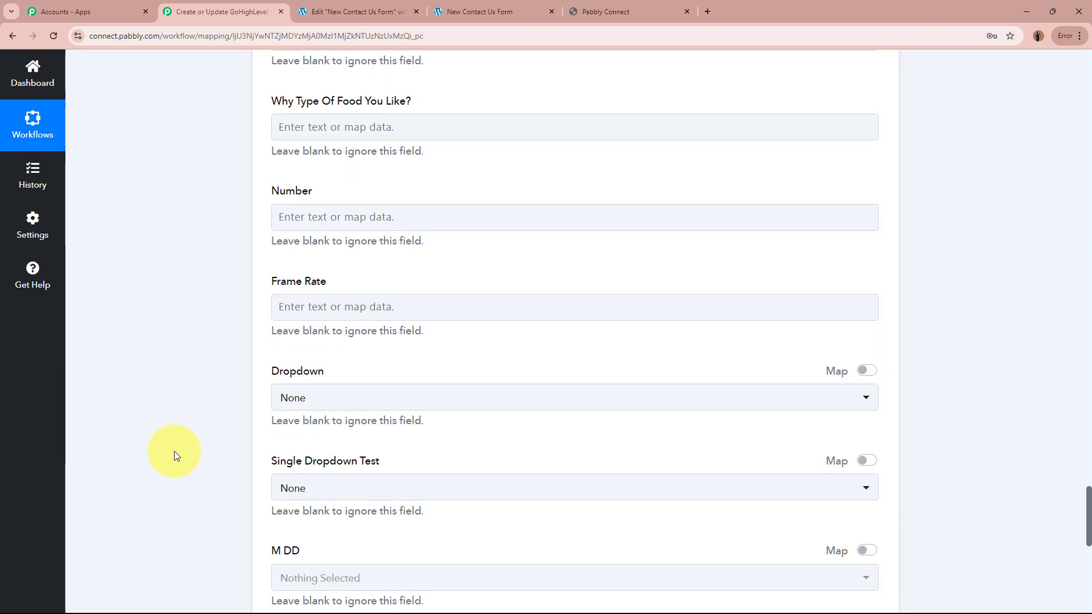
pyautogui.scroll(-6, 174, 455)
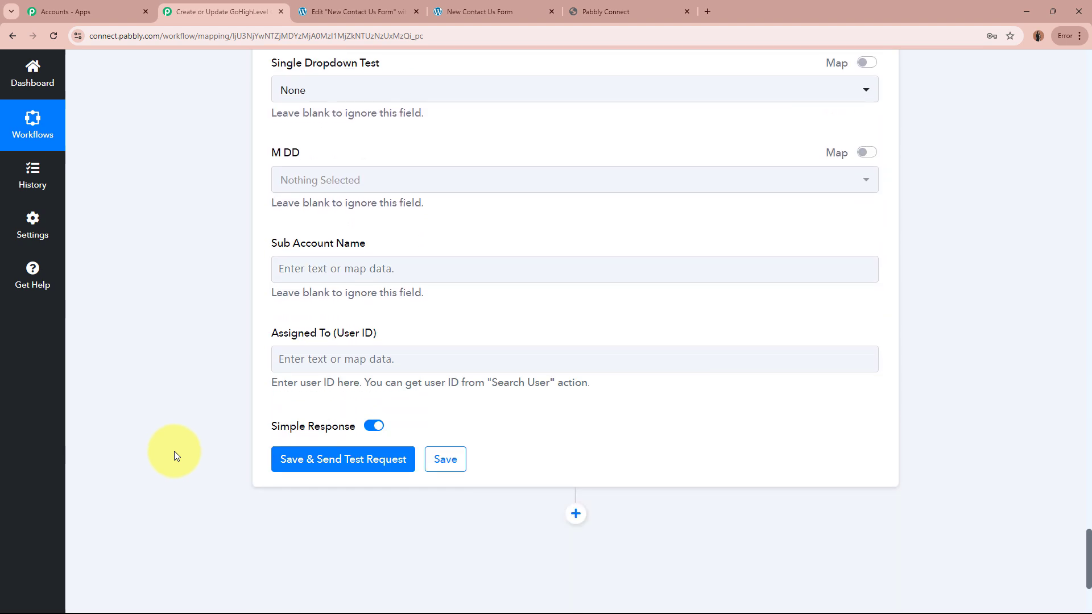
# Save and send a test request, check the returned Contact Id, then go to GoHighLevel contacts.
pyautogui.click(357, 344)
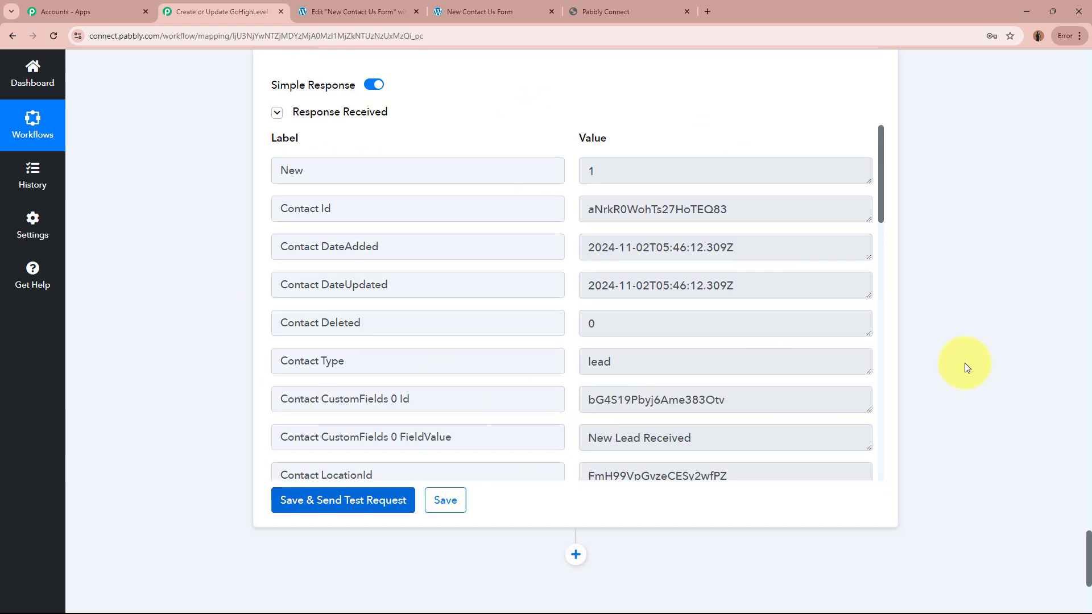
pyautogui.moveTo(731, 209); pyautogui.dragTo(549, 209)
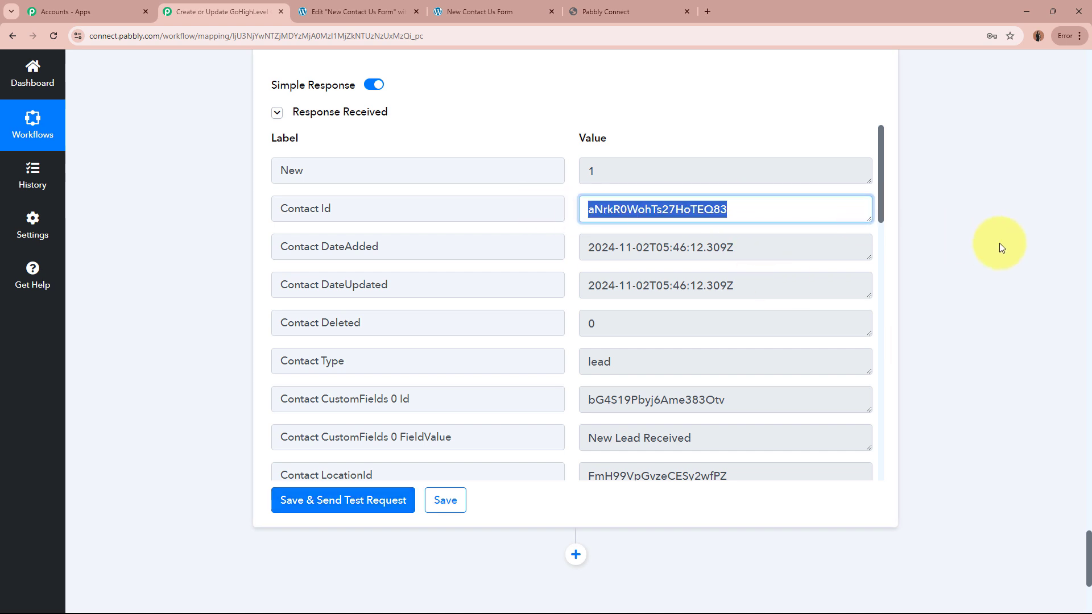
pyautogui.click(1010, 246)
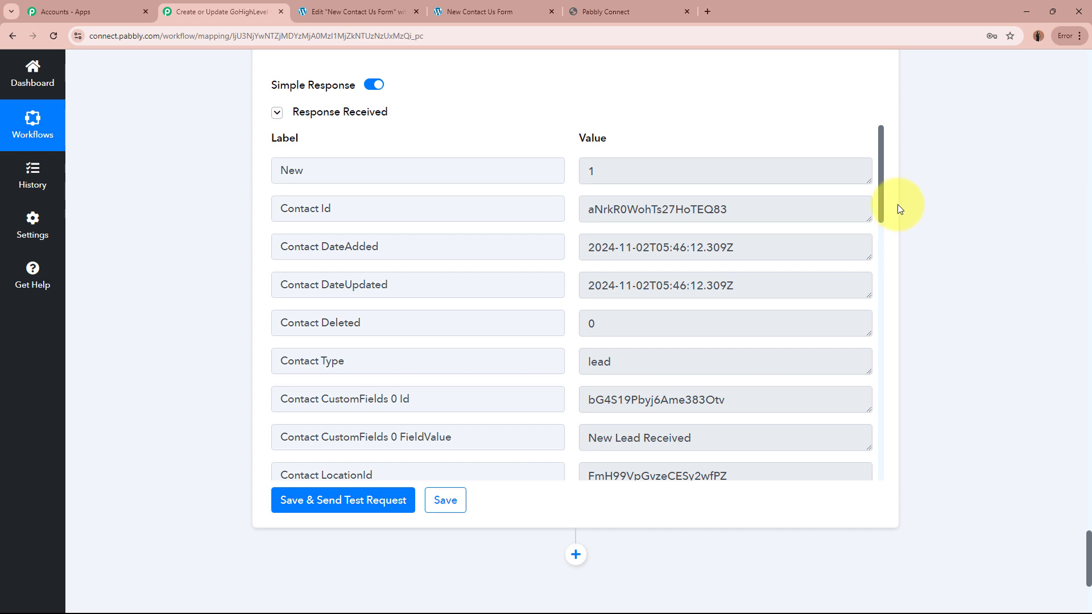
pyautogui.click(650, 15)
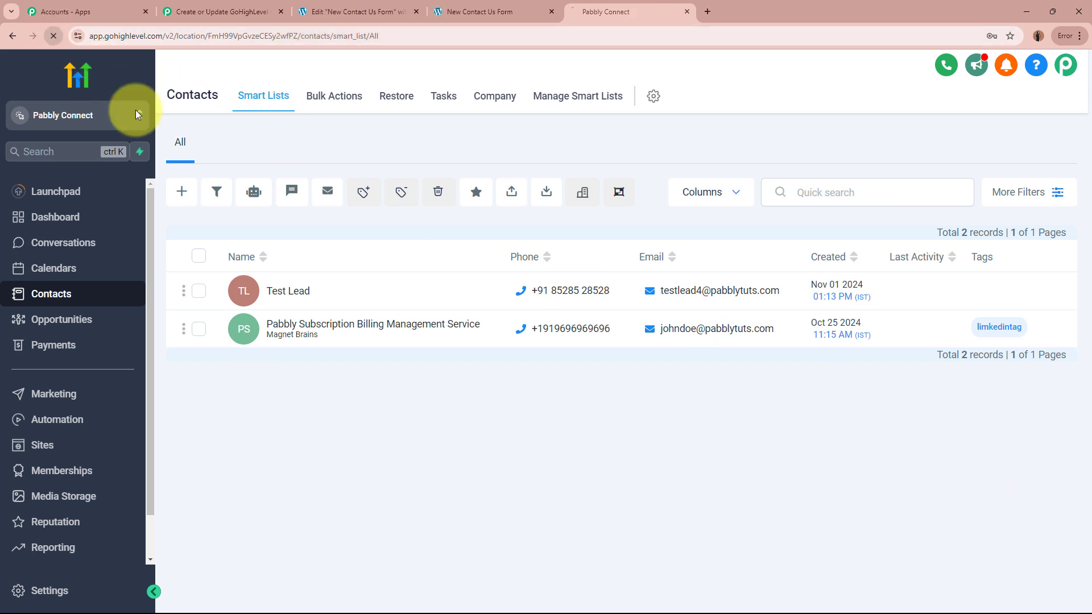
# Reload GoHighLevel contacts, open the new Elementor test lead's record, then go back to All contacts.
pyautogui.press('F5')
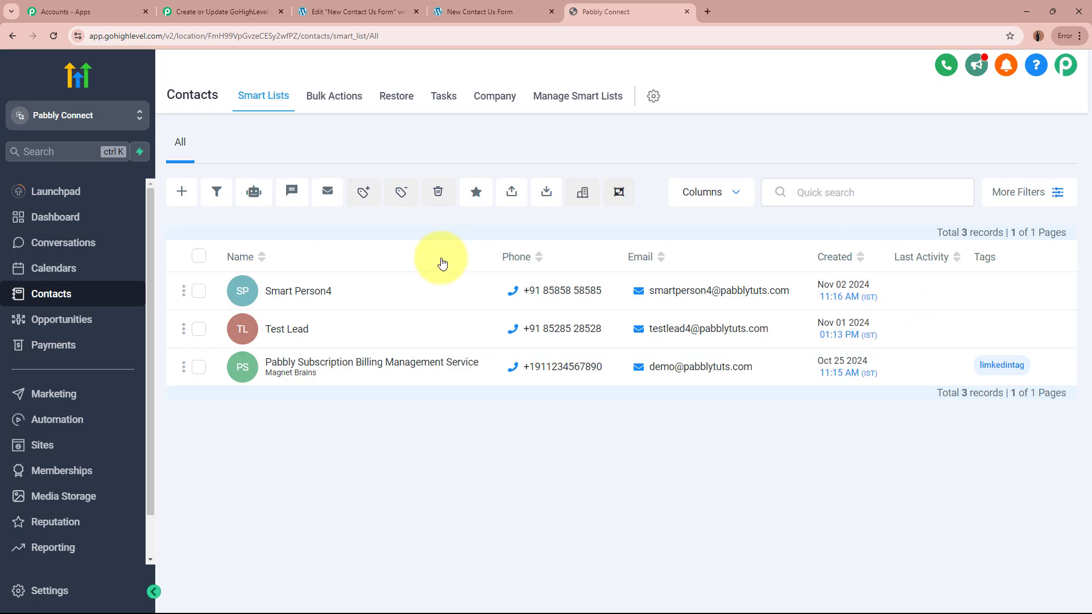
pyautogui.click(295, 294)
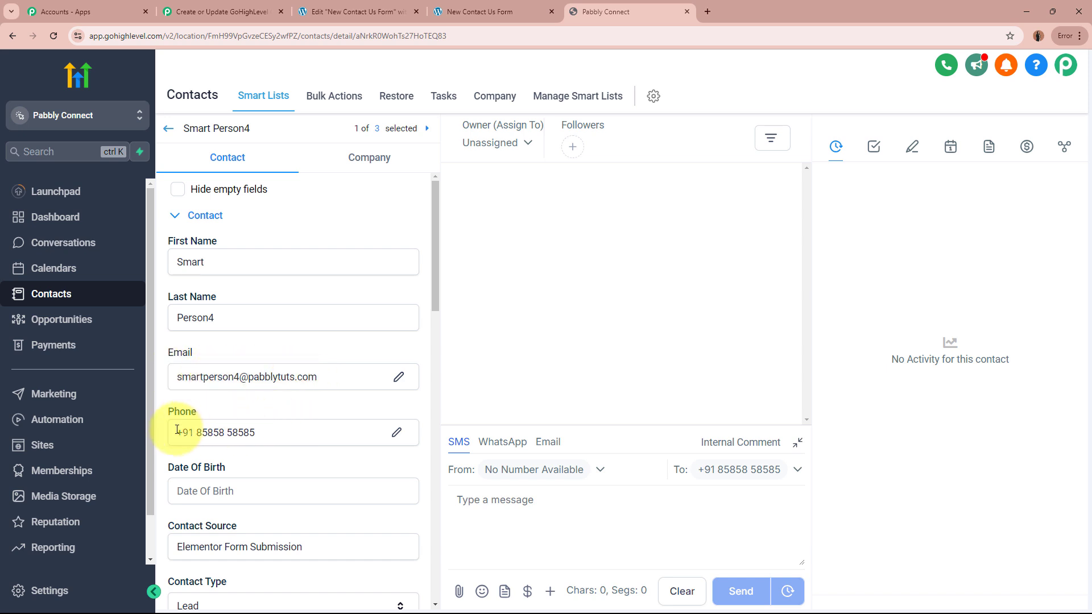
pyautogui.scroll(-2, 282, 428)
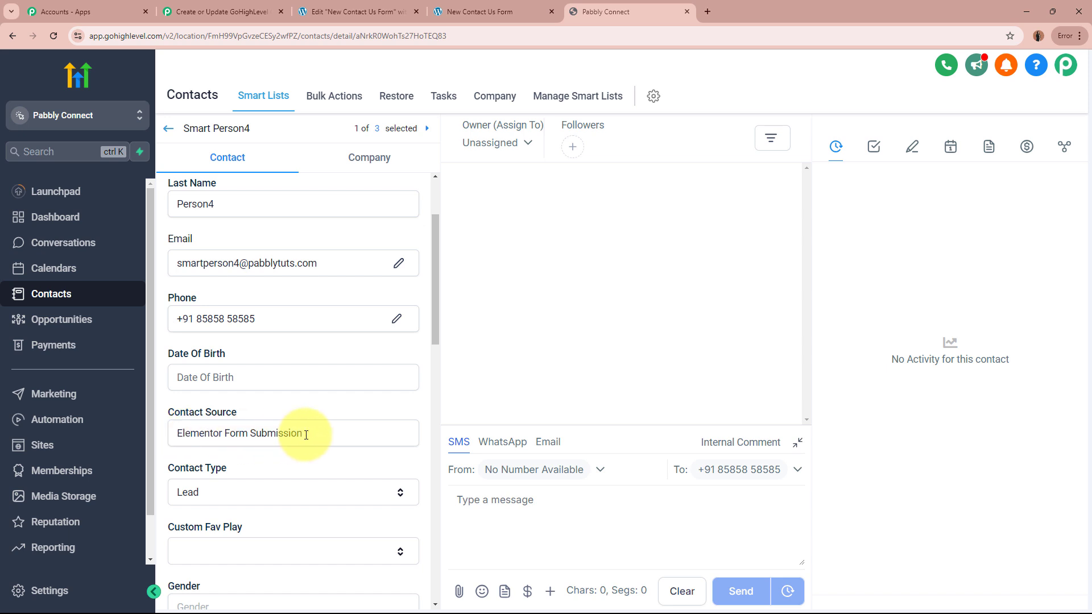
pyautogui.scroll(-5, 288, 316)
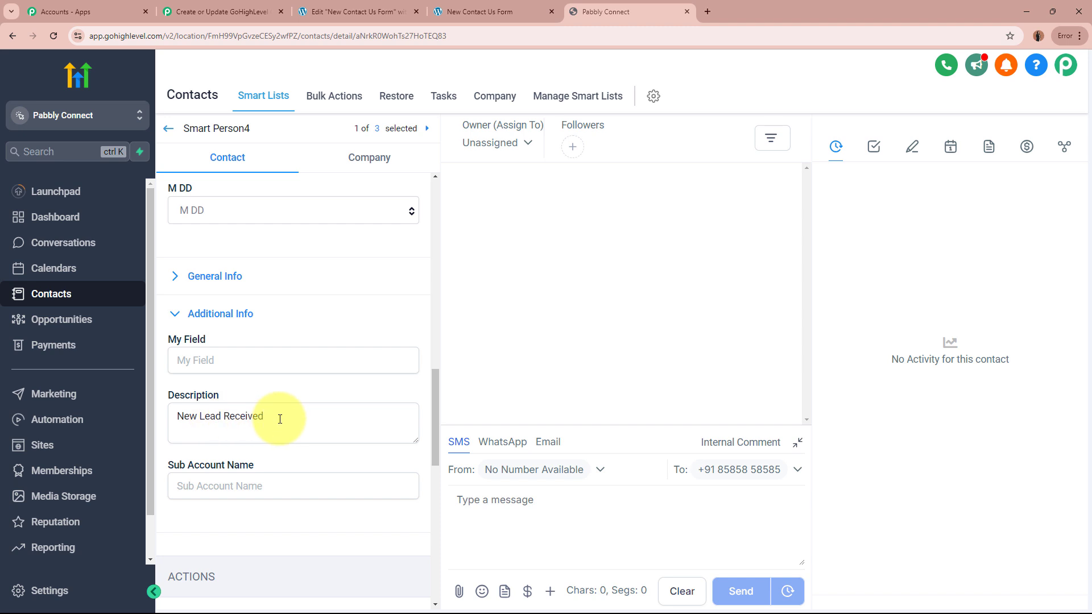
pyautogui.scroll(10, 312, 423)
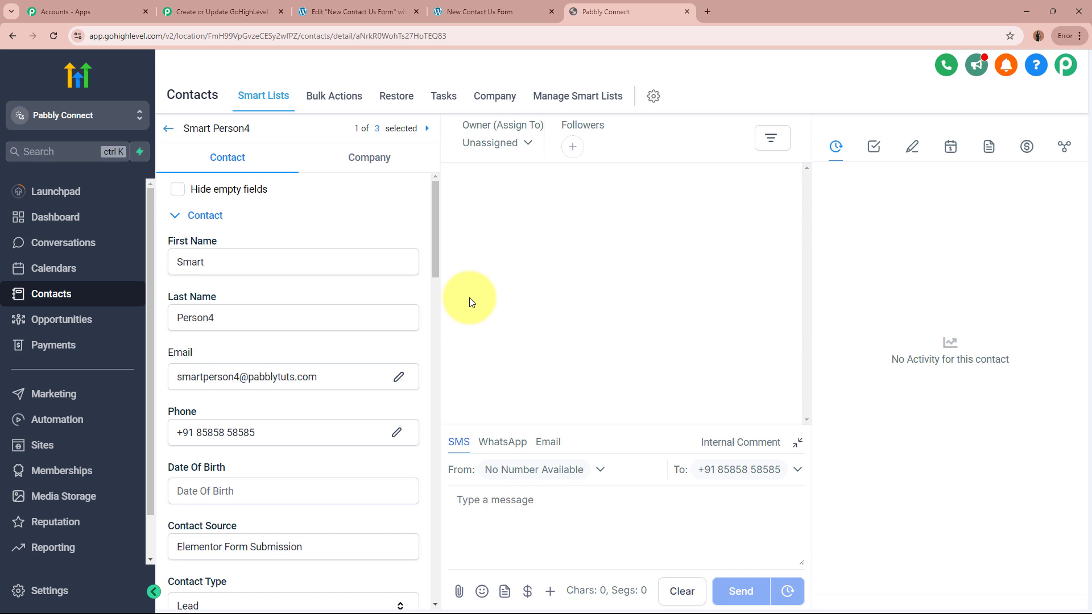
pyautogui.click(169, 129)
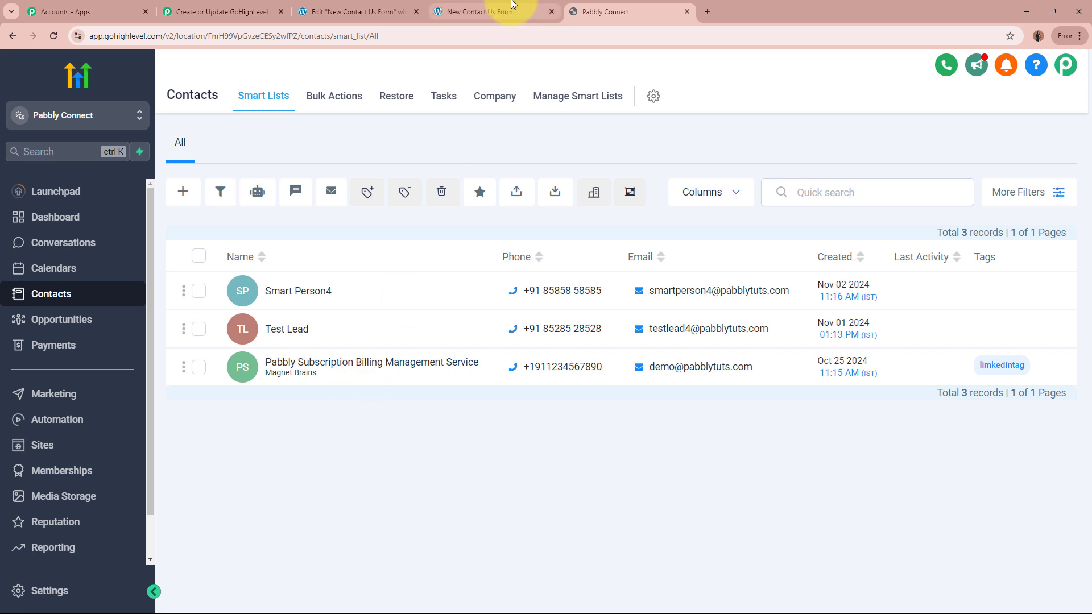
# Fill the contact form's First Name, Last Name, Email and Phone Number with a test lead's details.
pyautogui.click(487, 11)
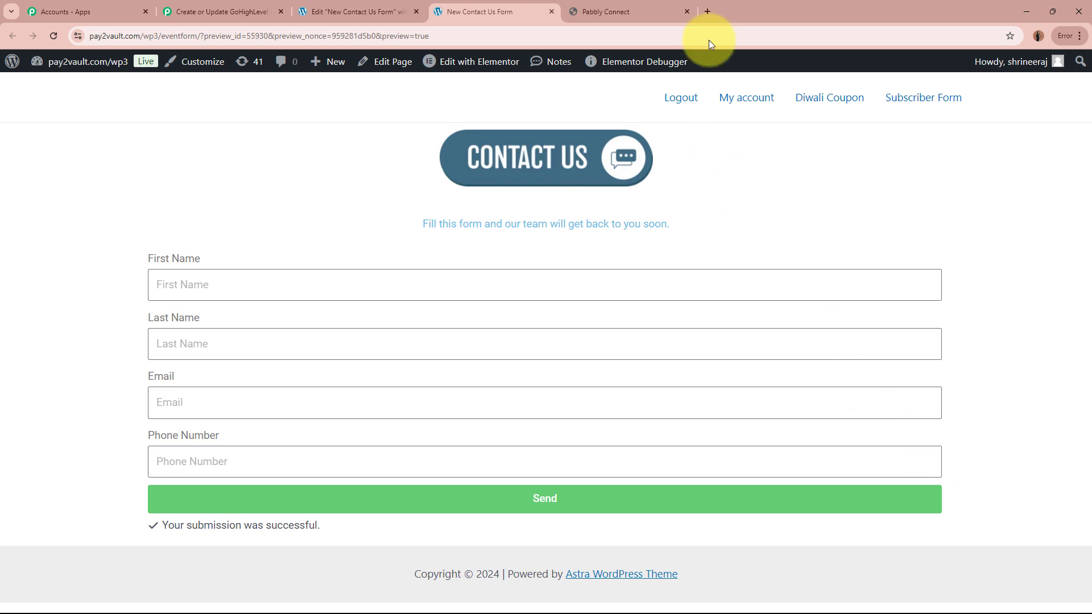
pyautogui.click(653, 12)
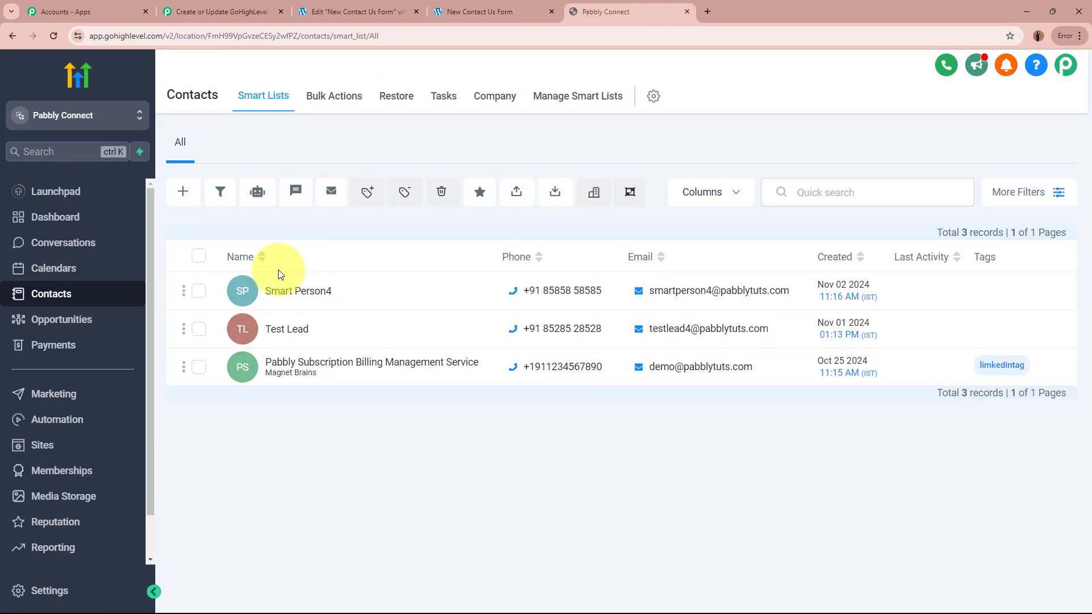
pyautogui.click(481, 6)
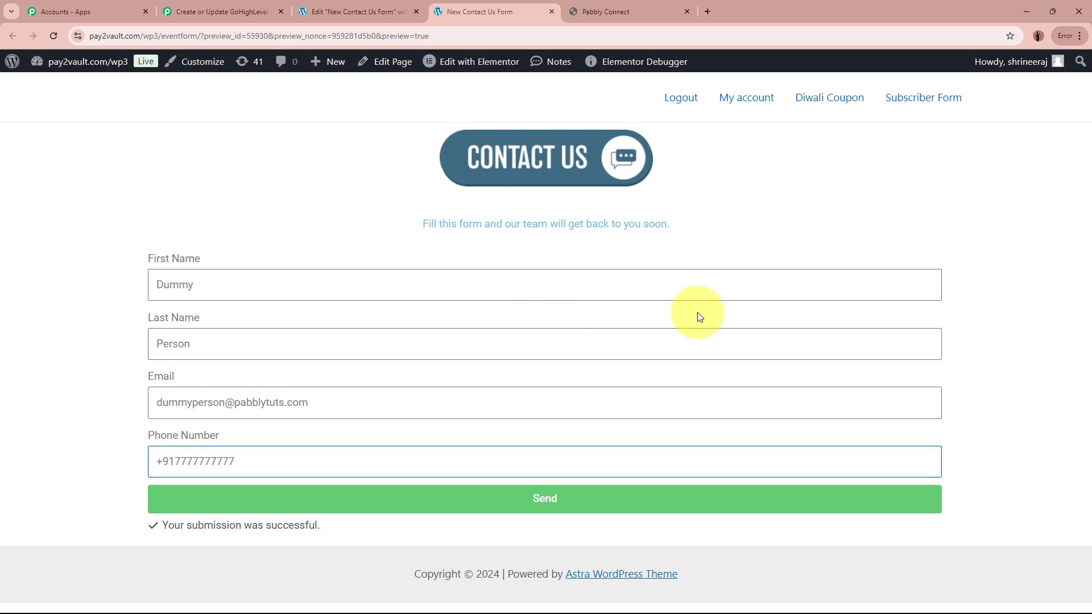
pyautogui.click(293, 284)
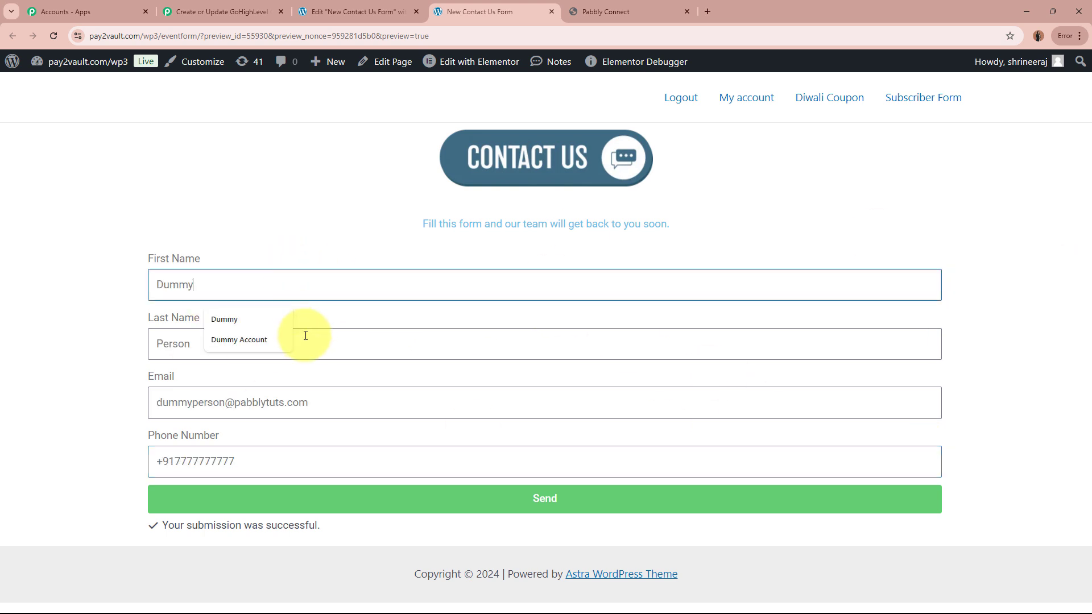
pyautogui.click(372, 344)
pyautogui.click(389, 405)
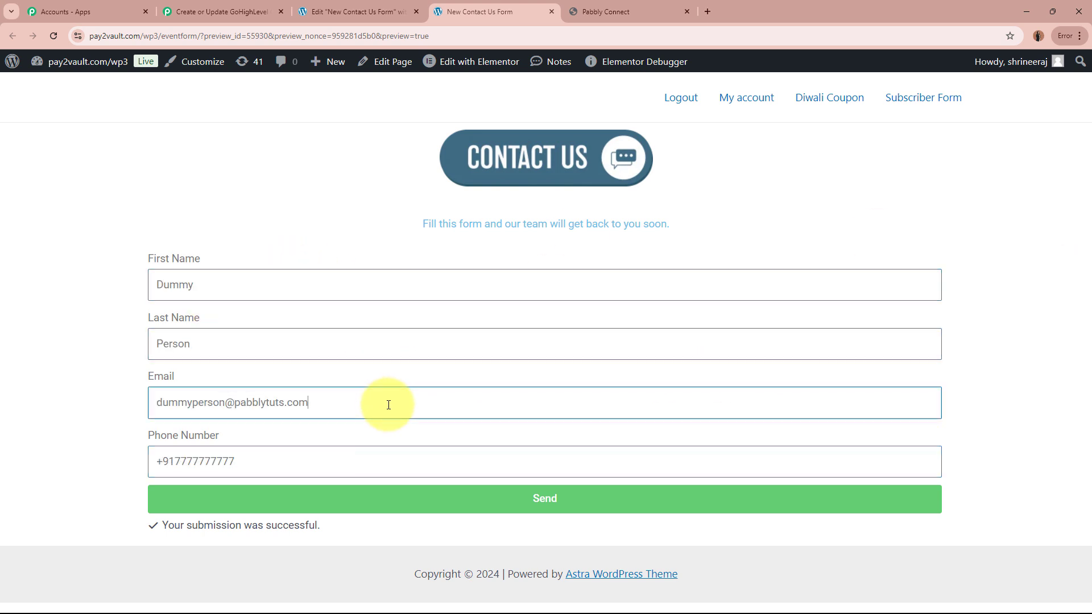
pyautogui.click(378, 456)
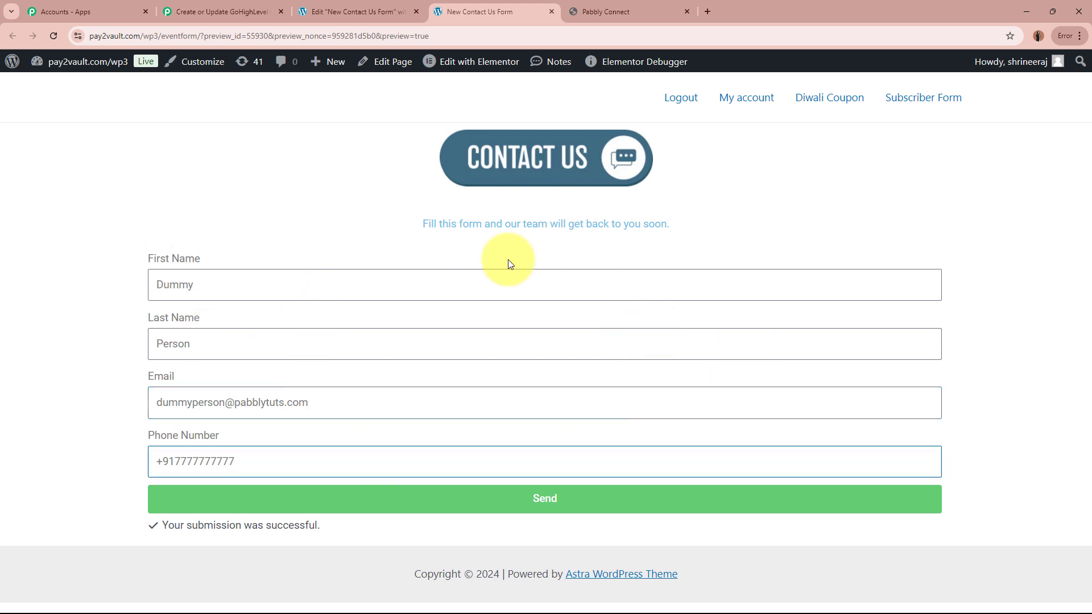
# Send the form, confirm the success message, and return to GoHighLevel contacts.
pyautogui.click(591, 514)
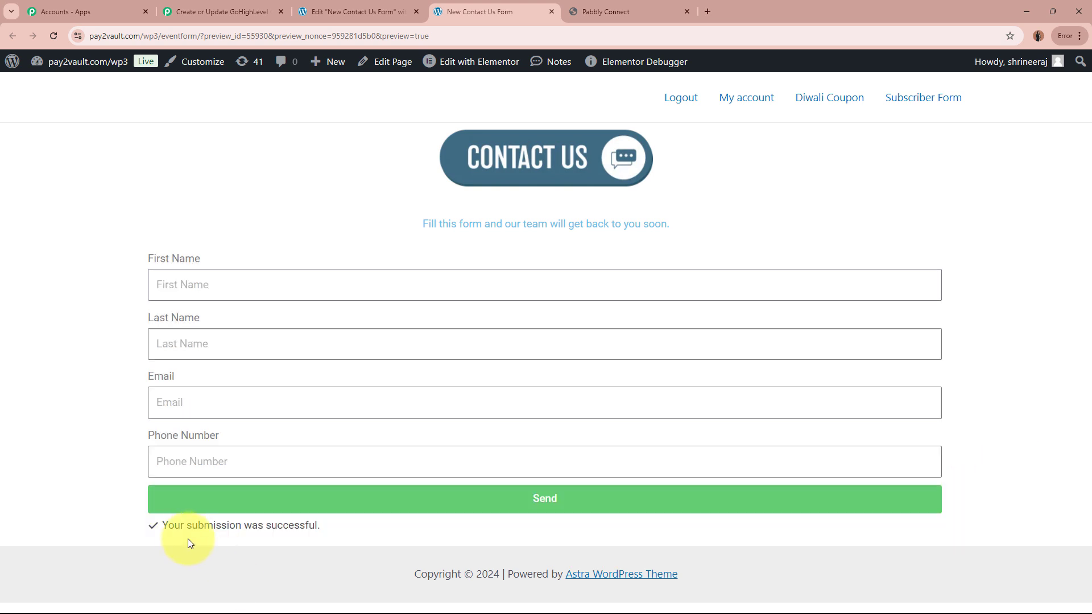
pyautogui.tripleClick(231, 524)
pyautogui.click(349, 524)
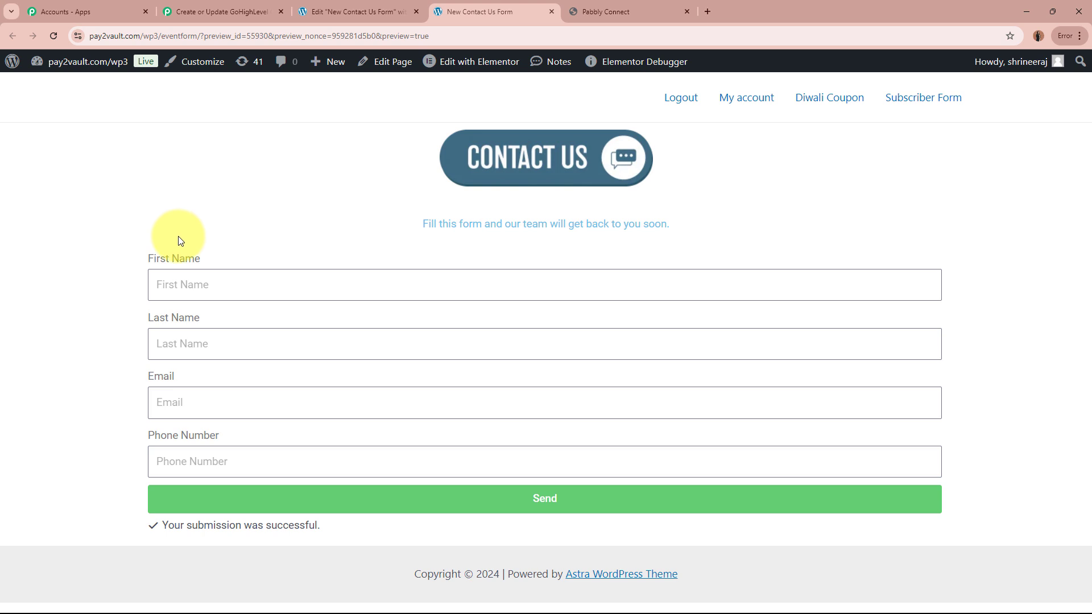
pyautogui.click(643, 12)
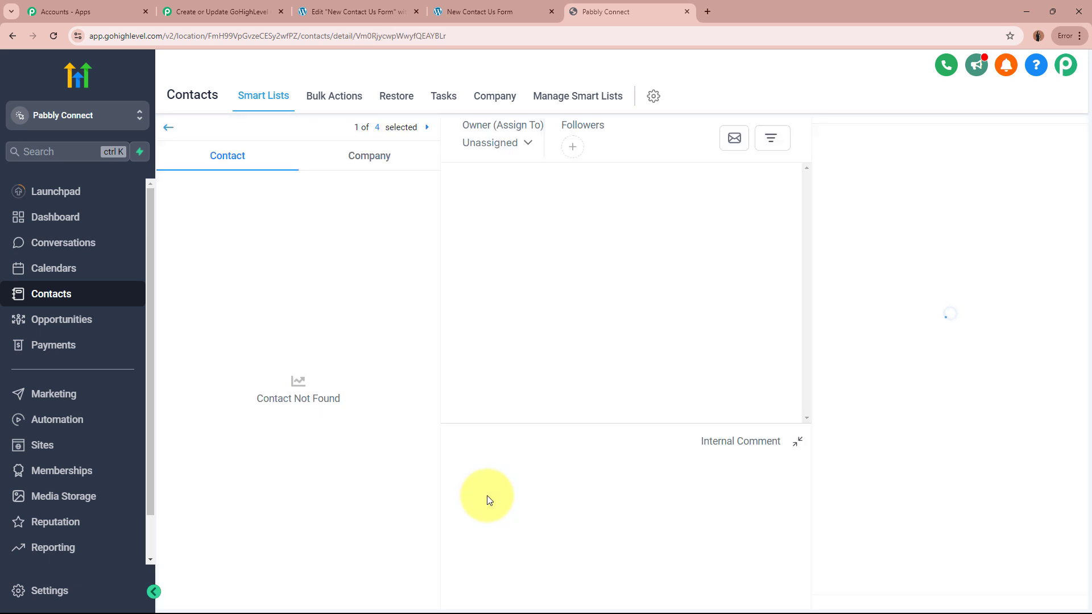
# Verify the new contact's first name, last name, email, phone and Elementor Form Submission source.
pyautogui.click(260, 260)
pyautogui.click(264, 317)
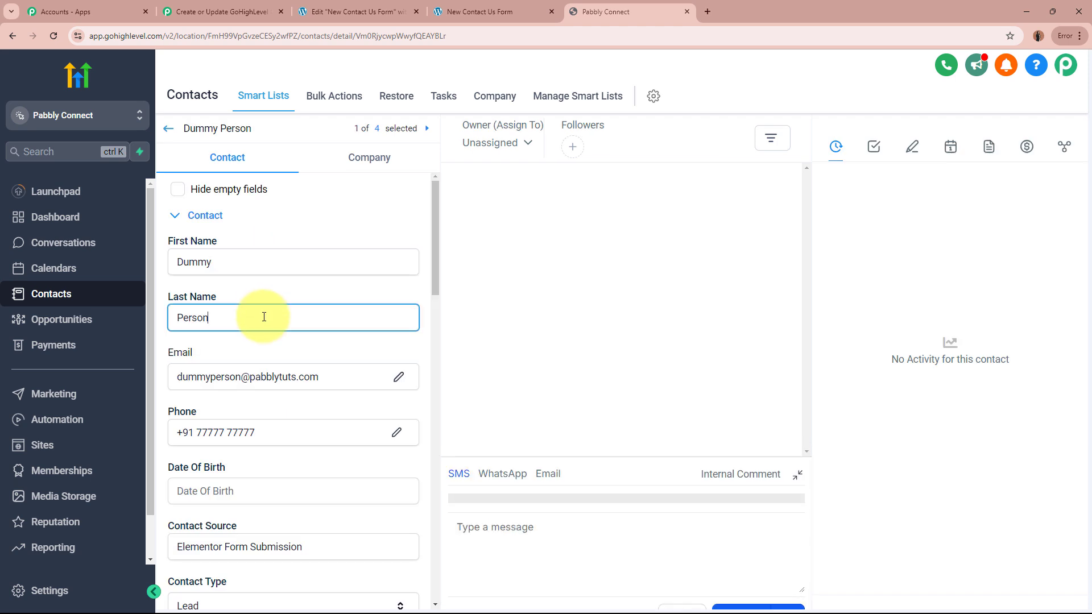
pyautogui.click(347, 378)
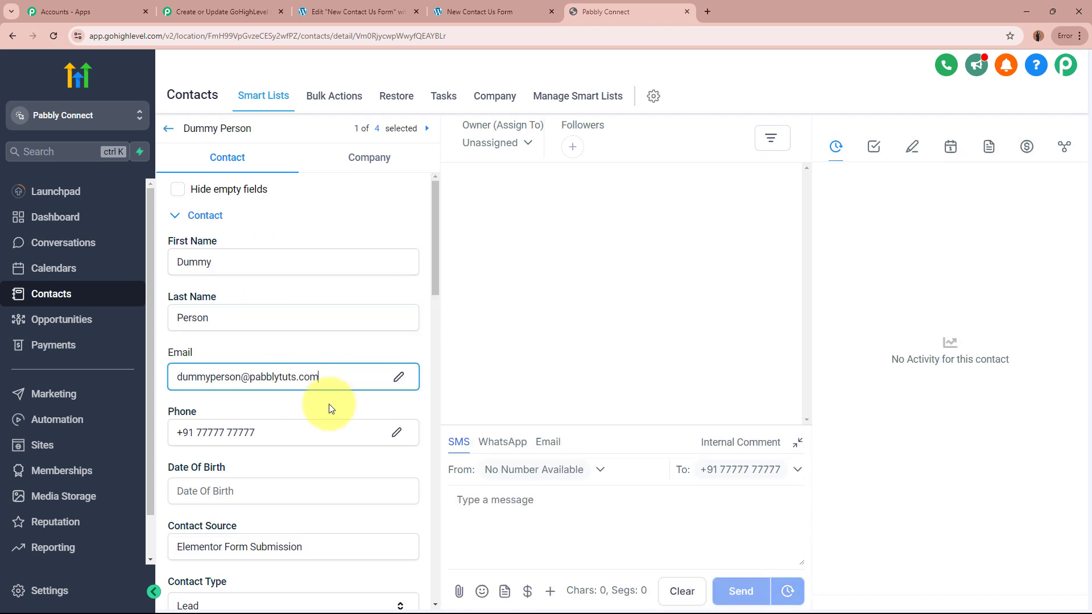
pyautogui.click(289, 432)
pyautogui.scroll(-2, 290, 433)
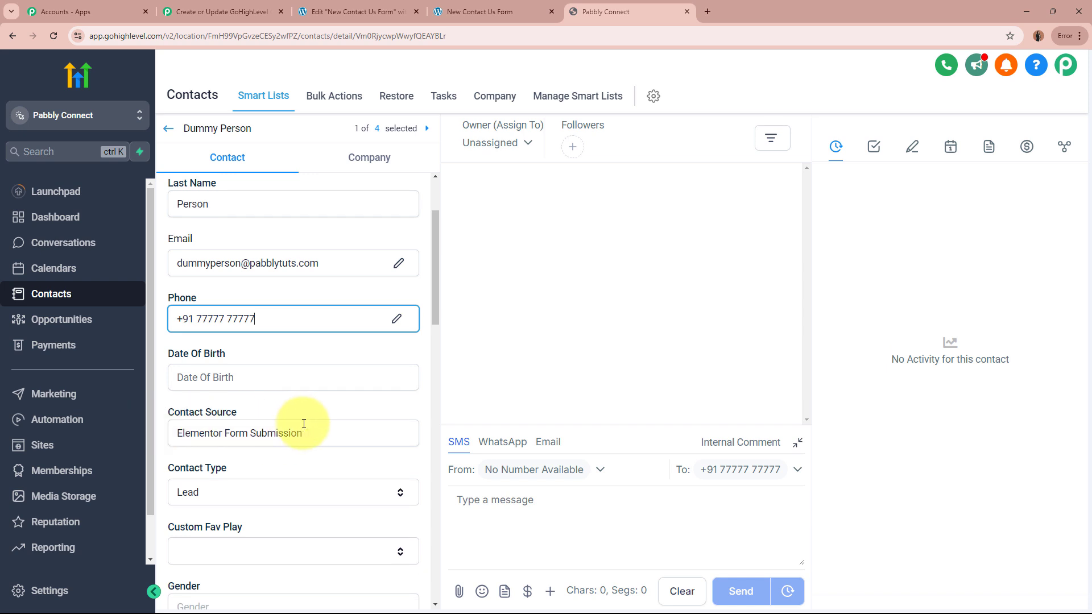
pyautogui.click(325, 430)
# Expand Additional Info to confirm the New Lead Received description, then return to the Pabbly workflow.
pyautogui.scroll(-1, 295, 425)
pyautogui.scroll(-3, 284, 449)
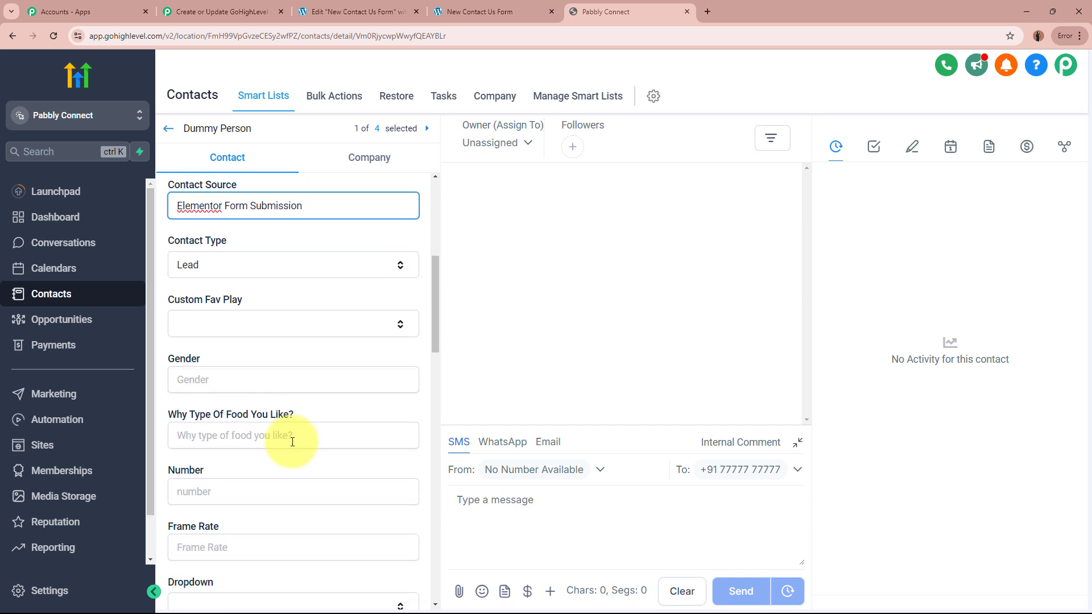
pyautogui.scroll(-6, 284, 455)
pyautogui.click(240, 486)
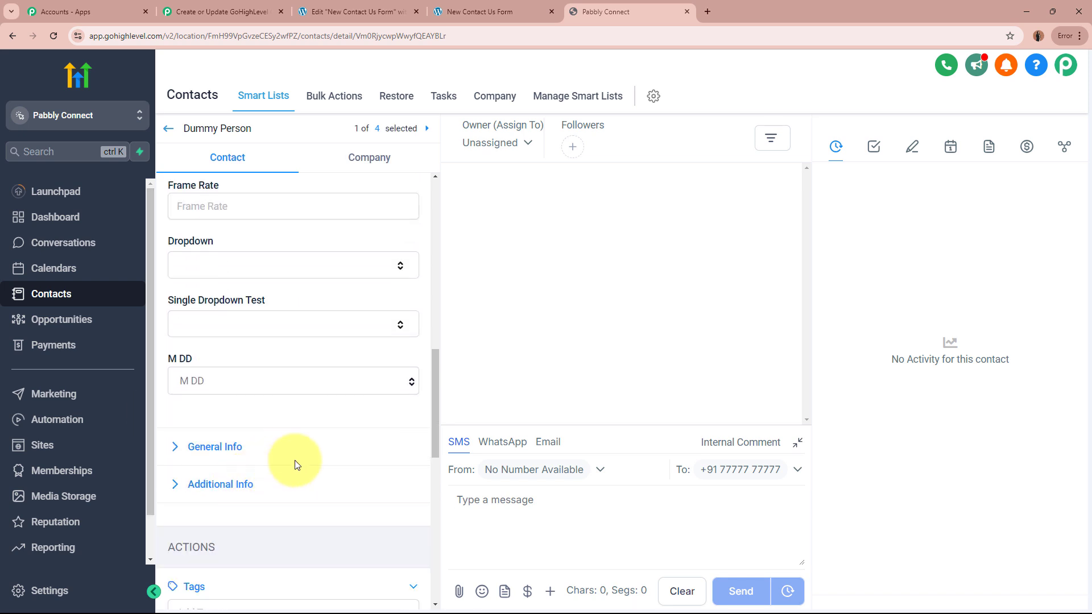
pyautogui.scroll(-4, 267, 370)
pyautogui.click(226, 259)
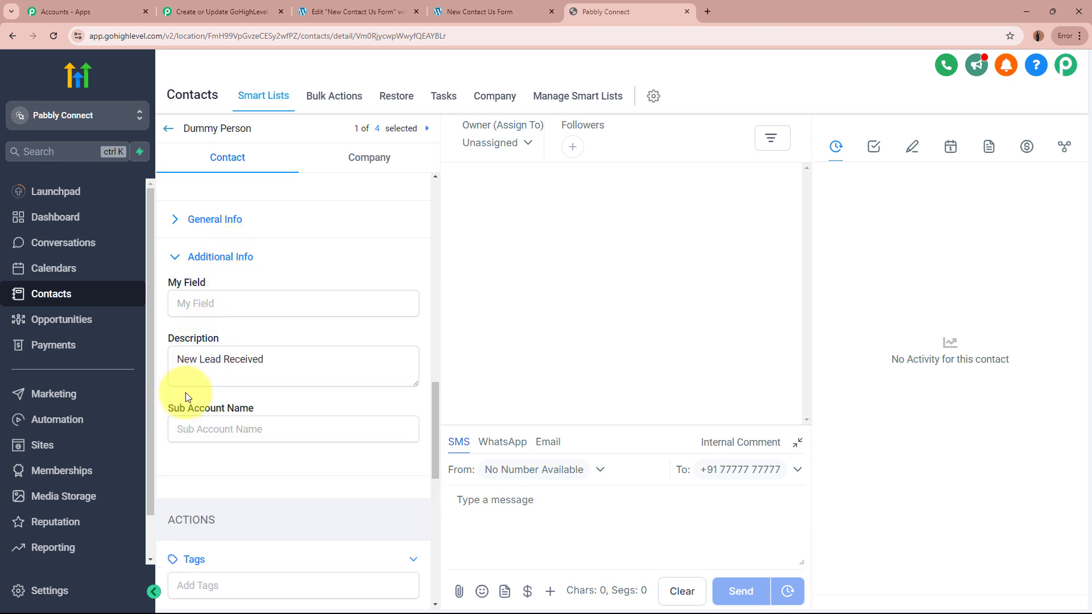
pyautogui.click(254, 259)
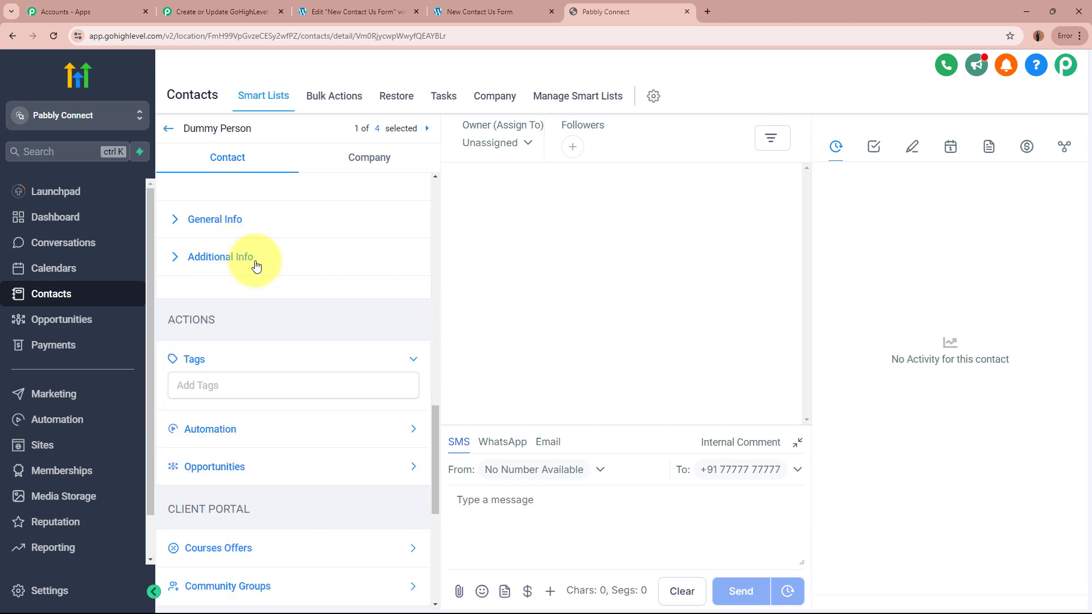
pyautogui.scroll(10, 305, 282)
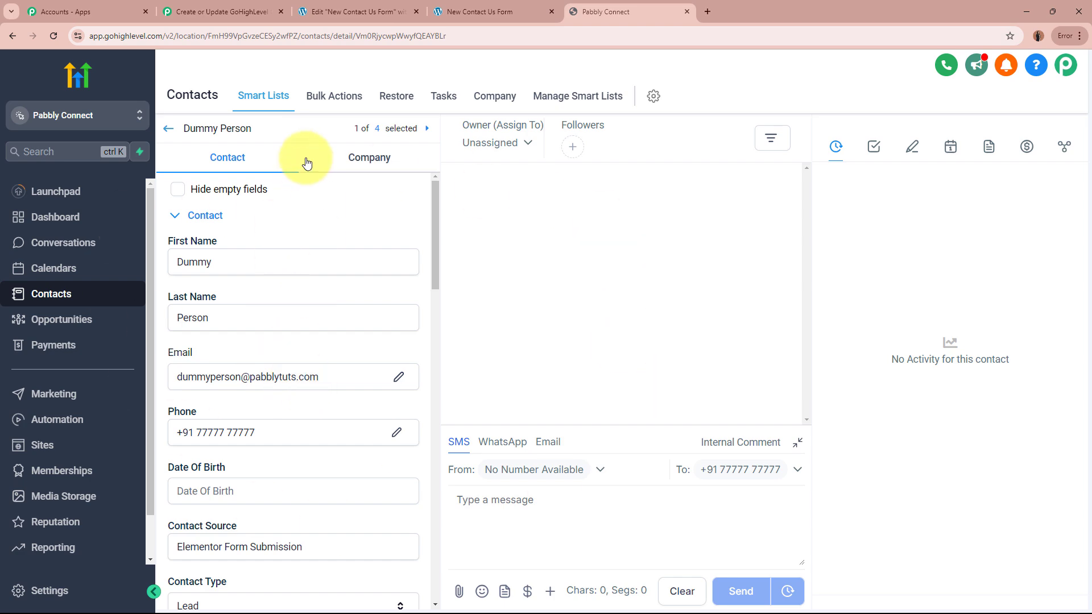
pyautogui.click(251, 12)
pyautogui.scroll(7, 333, 325)
# Collapse the Create or Update a Contact action step in the workflow.
pyautogui.scroll(20, 333, 325)
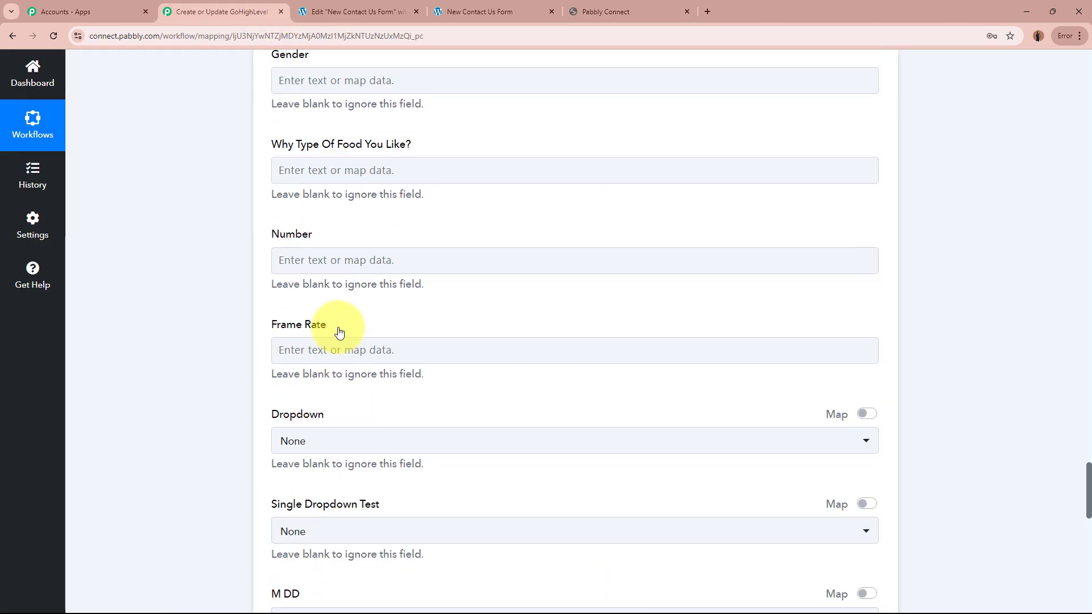
pyautogui.scroll(20, 344, 350)
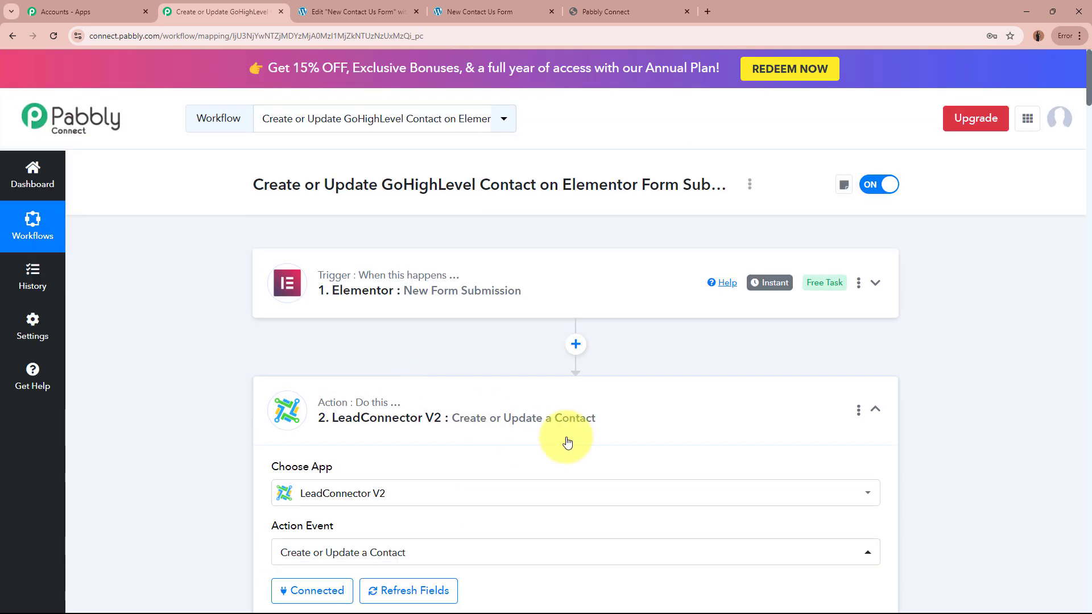
pyautogui.click(610, 429)
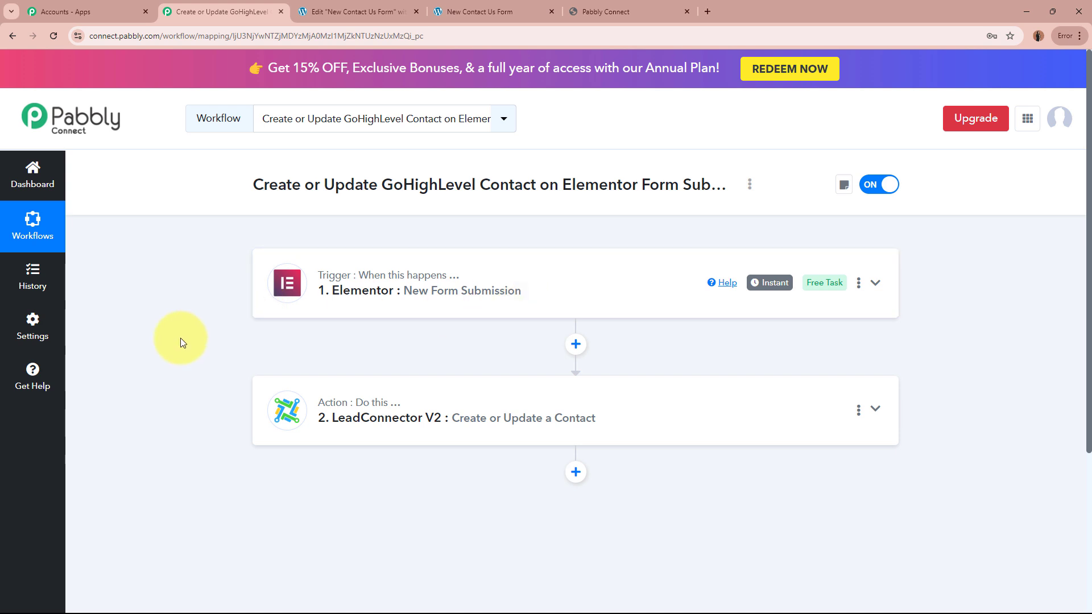
# Check GoHighLevel's full contacts list of four contacts, then return to the Pabbly workflow.
pyautogui.click(588, 12)
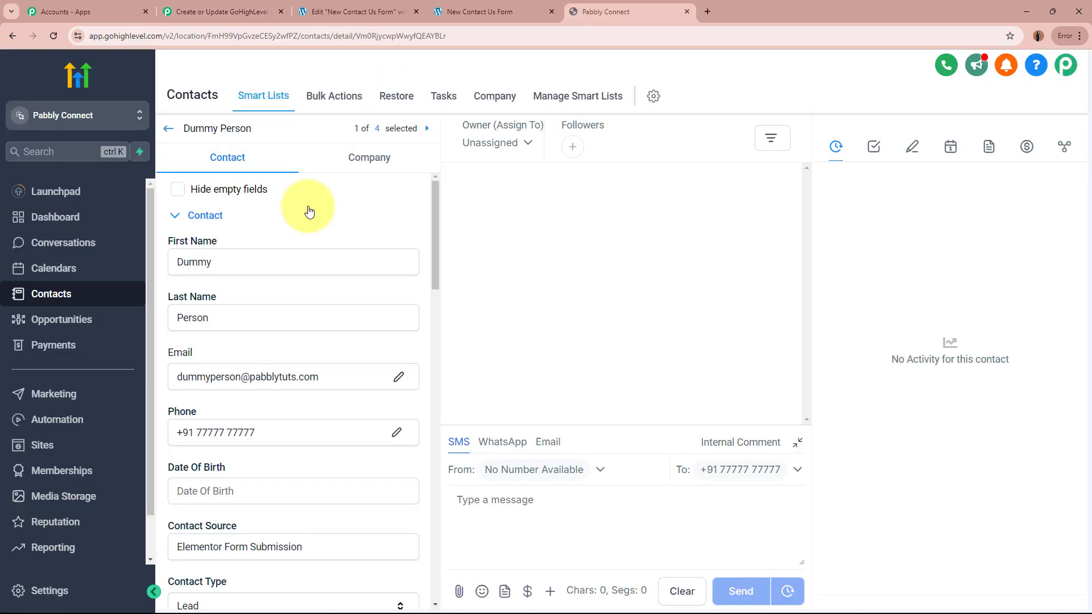
pyautogui.click(166, 129)
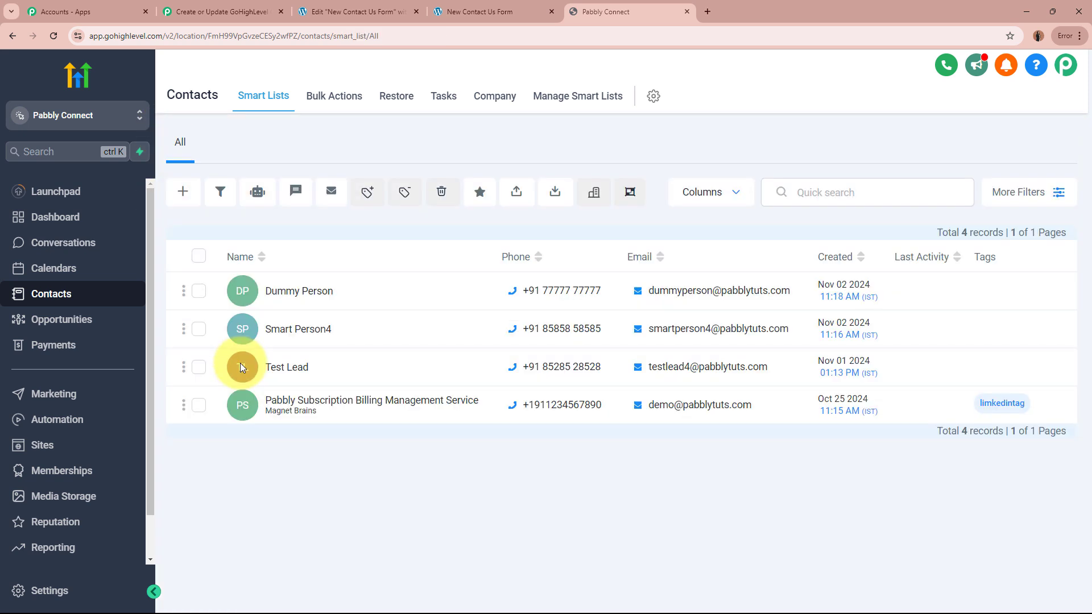
pyautogui.click(355, 11)
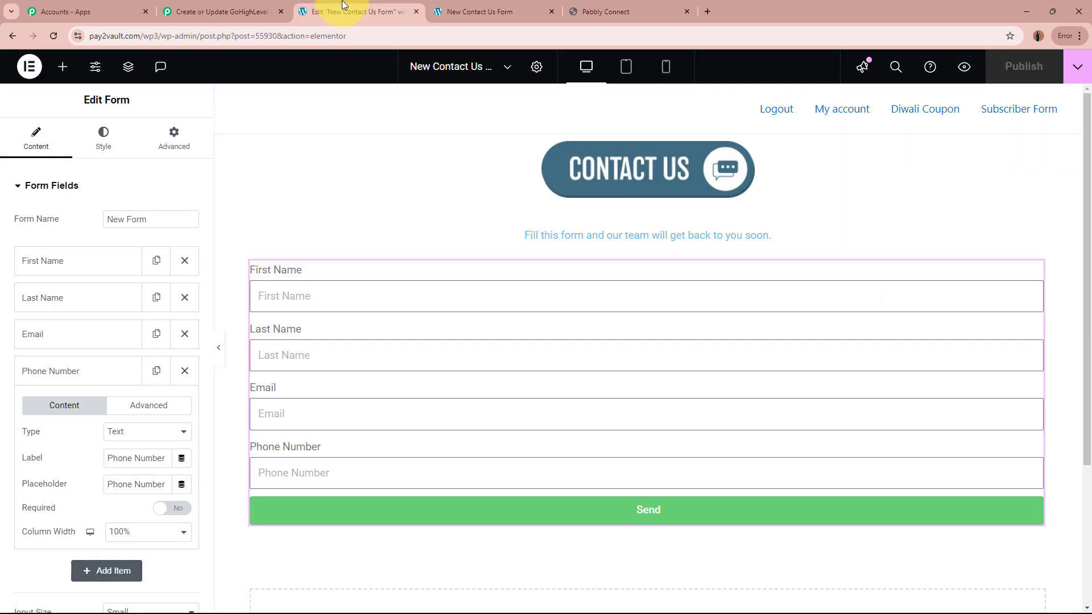
pyautogui.click(577, 11)
pyautogui.click(227, 12)
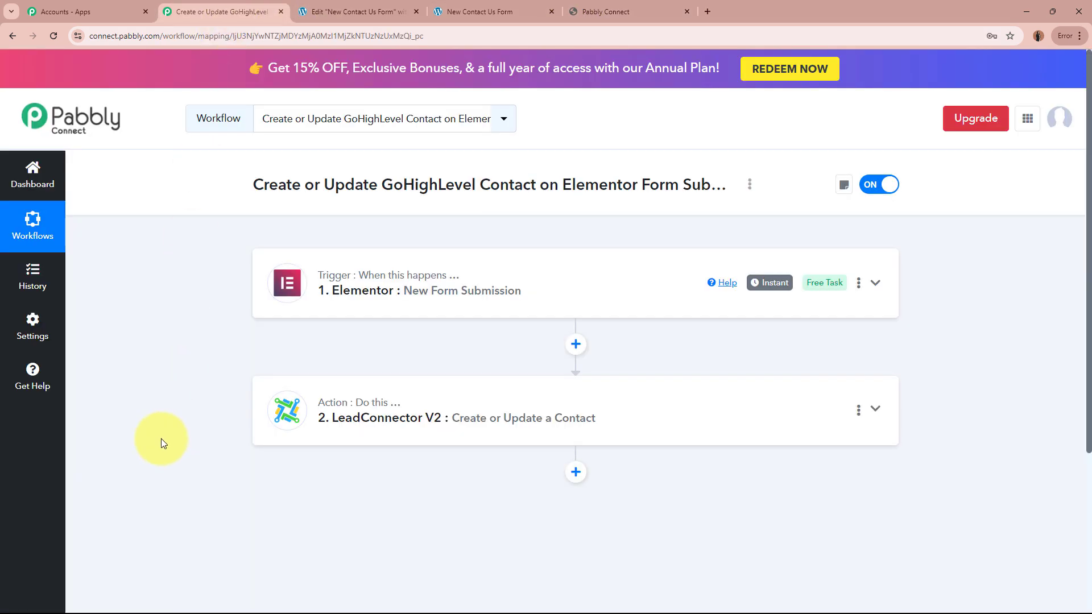